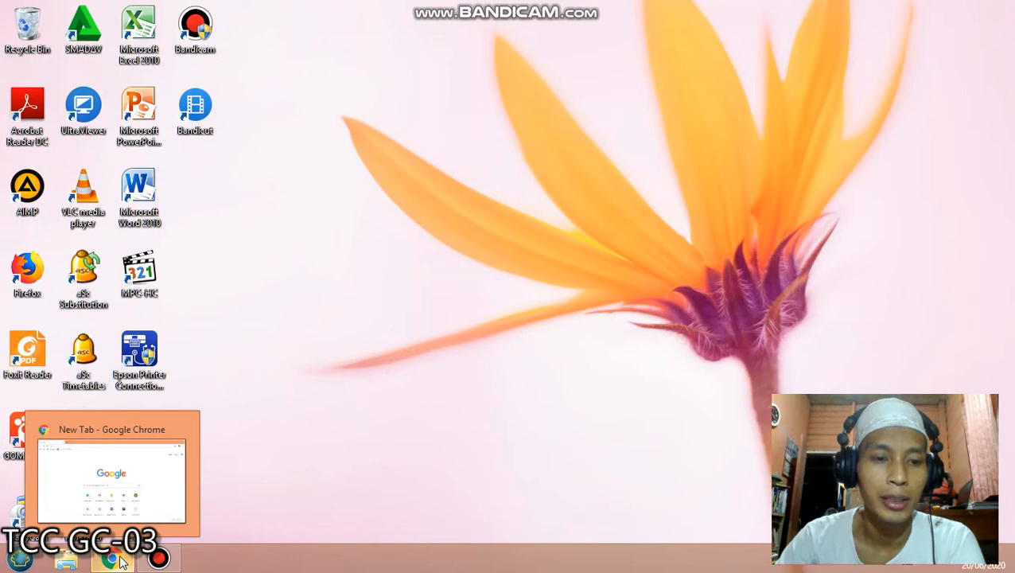
Switch to Chrome and search the web for google classroom
{"action": "left_click", "coordinate": [119, 562]}
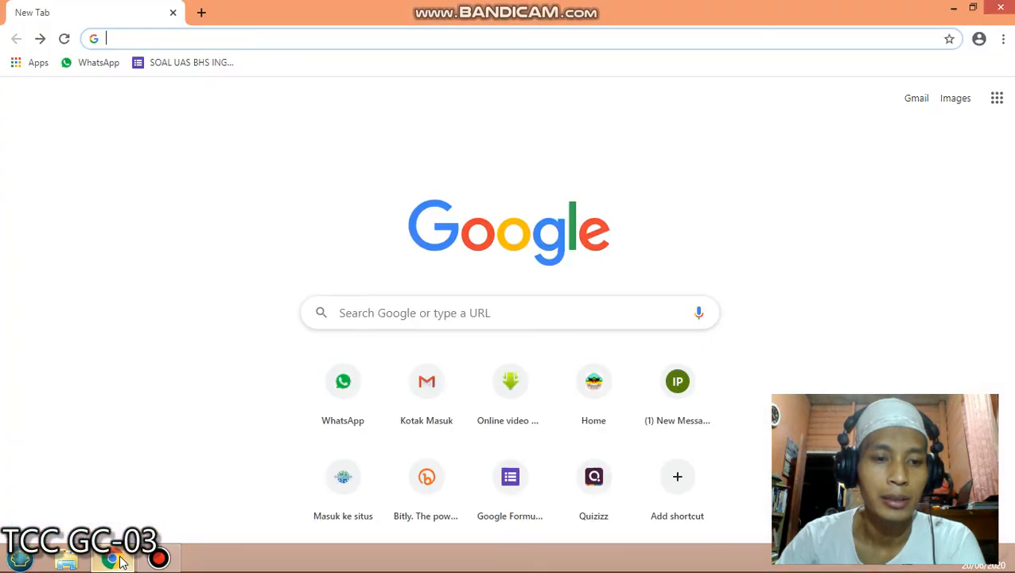
{"action": "left_click", "coordinate": [449, 322]}
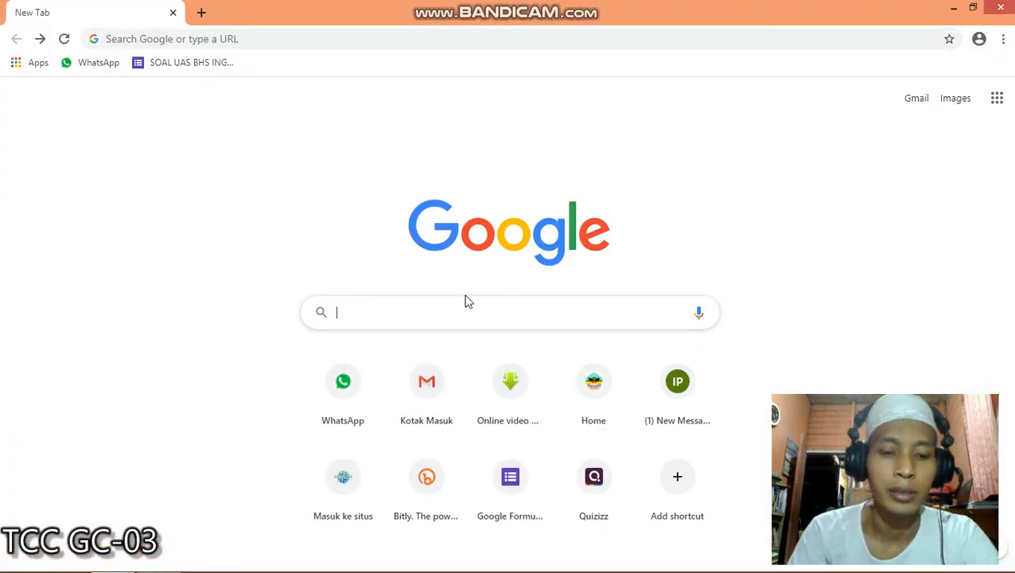
{"action": "type", "text": "goo"}
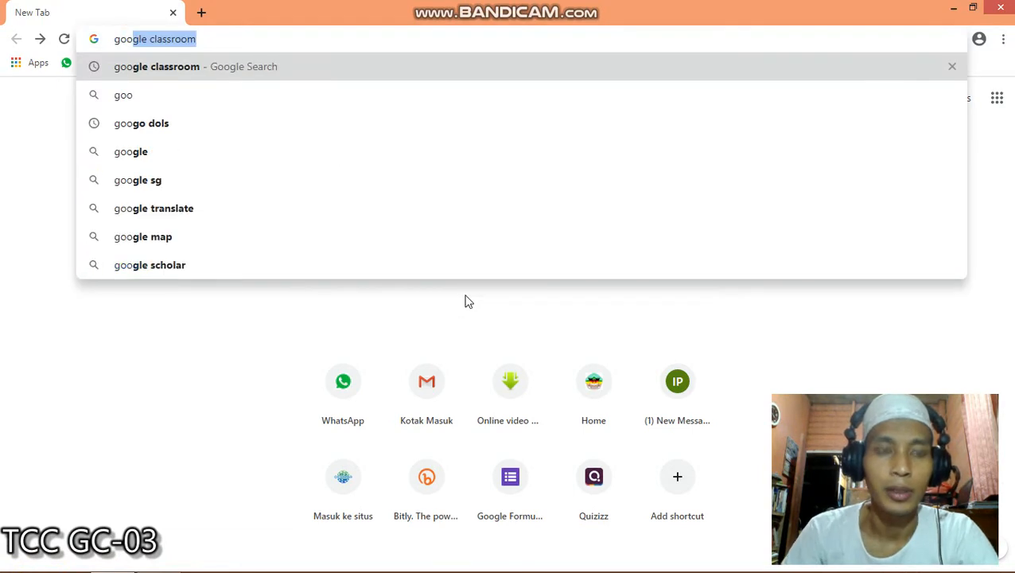
{"action": "key", "text": "Return"}
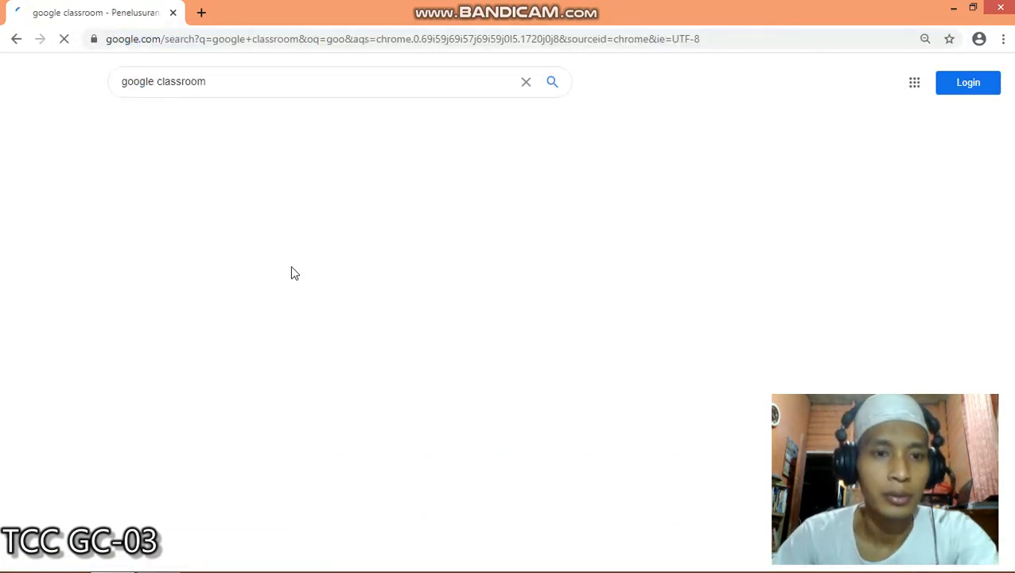
Open Google Classroom from the search results and sign in with the third listed account, entering the account password
{"action": "left_click", "coordinate": [197, 274]}
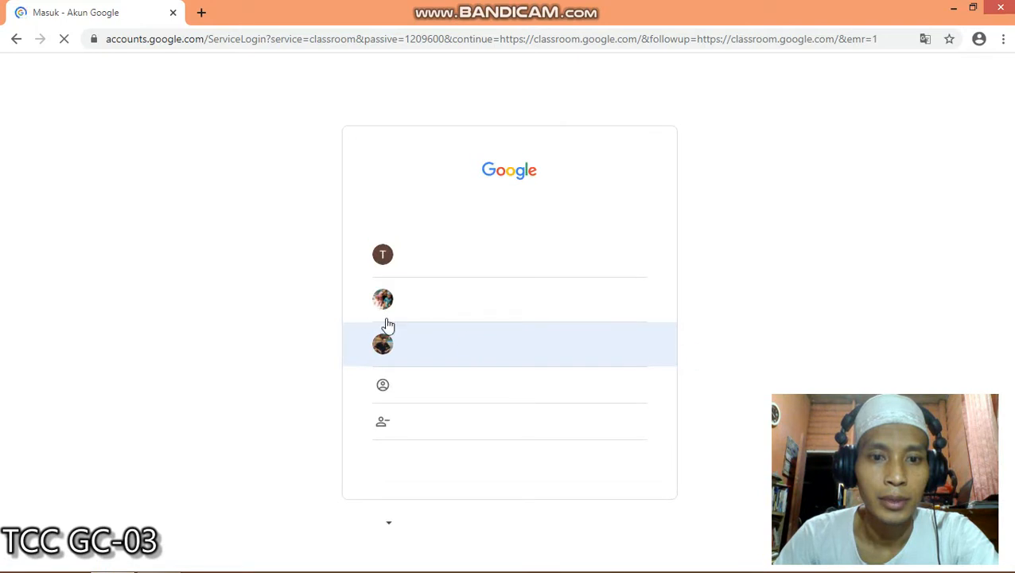
{"action": "left_click", "coordinate": [427, 343]}
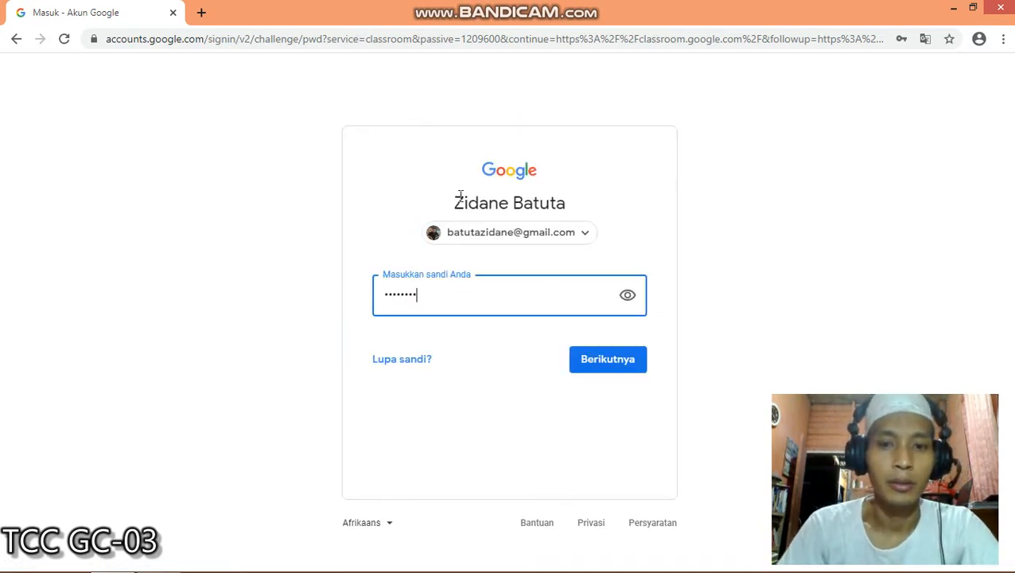
{"action": "left_click", "coordinate": [637, 362]}
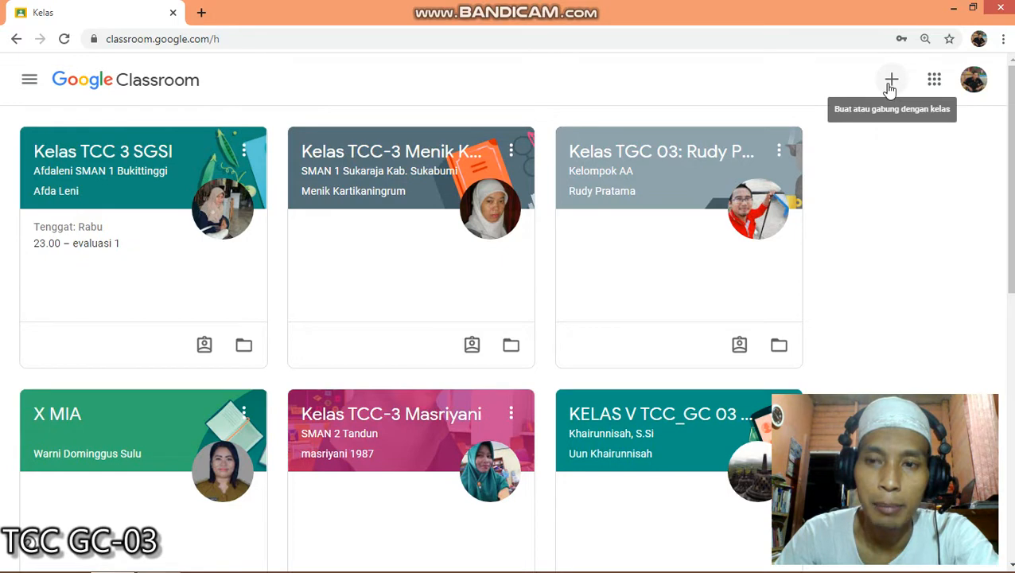
Start creating a new class and accept the notice about using Classroom at a school with students
{"action": "left_click", "coordinate": [892, 81]}
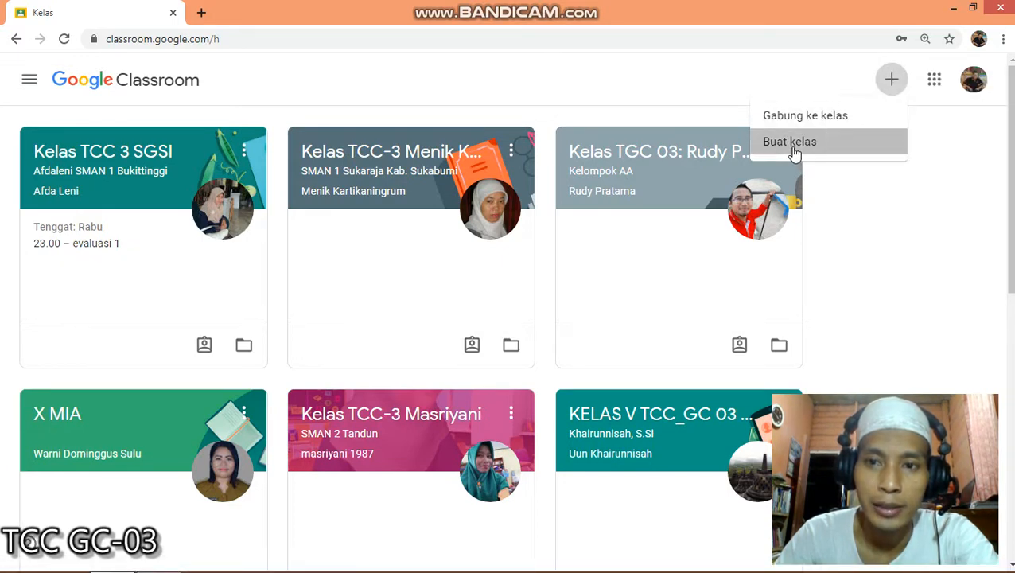
{"action": "left_click", "coordinate": [791, 144]}
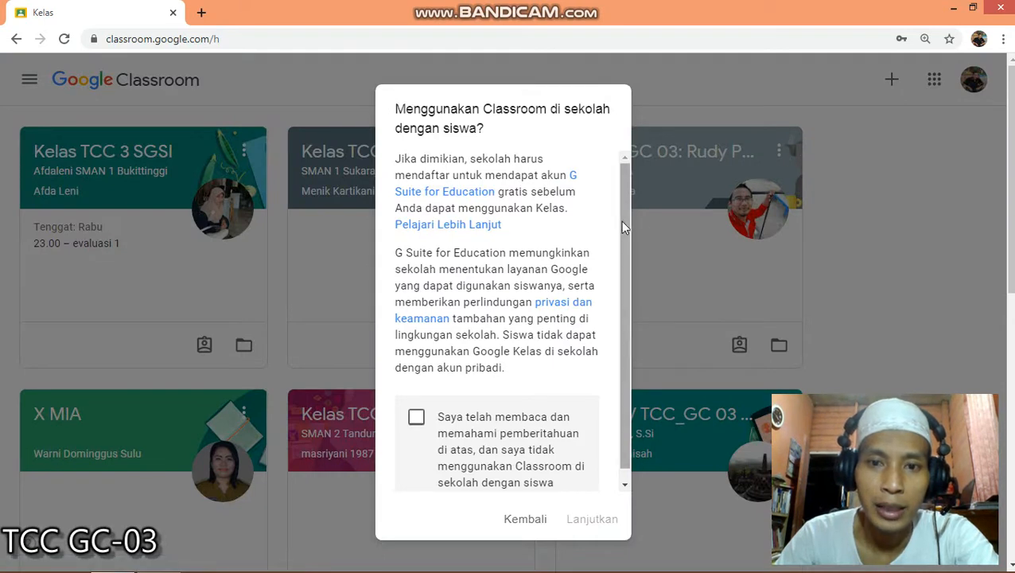
{"action": "scroll", "coordinate": [620, 220], "scroll_direction": "down", "scroll_amount": 1}
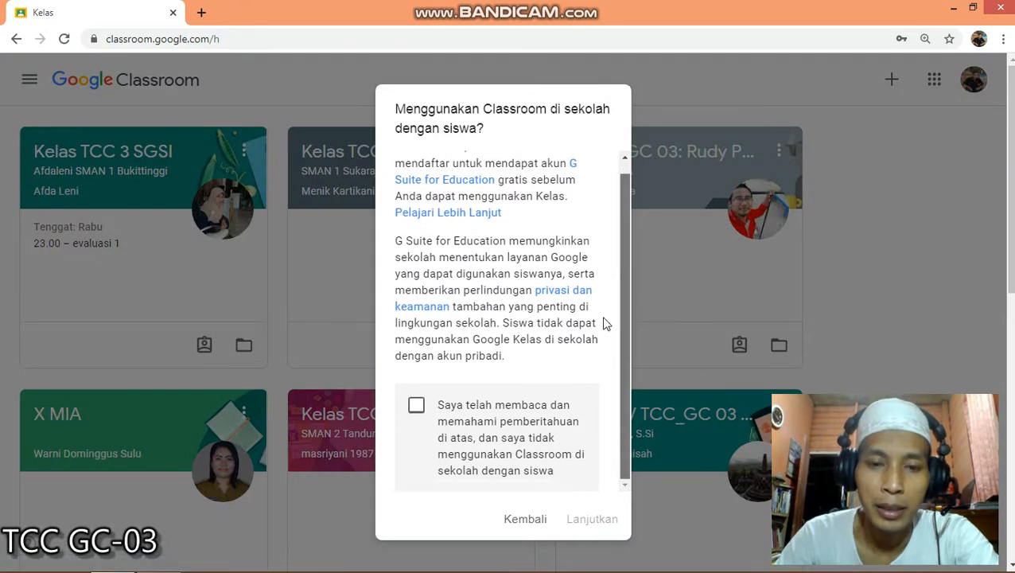
{"action": "left_click", "coordinate": [416, 408]}
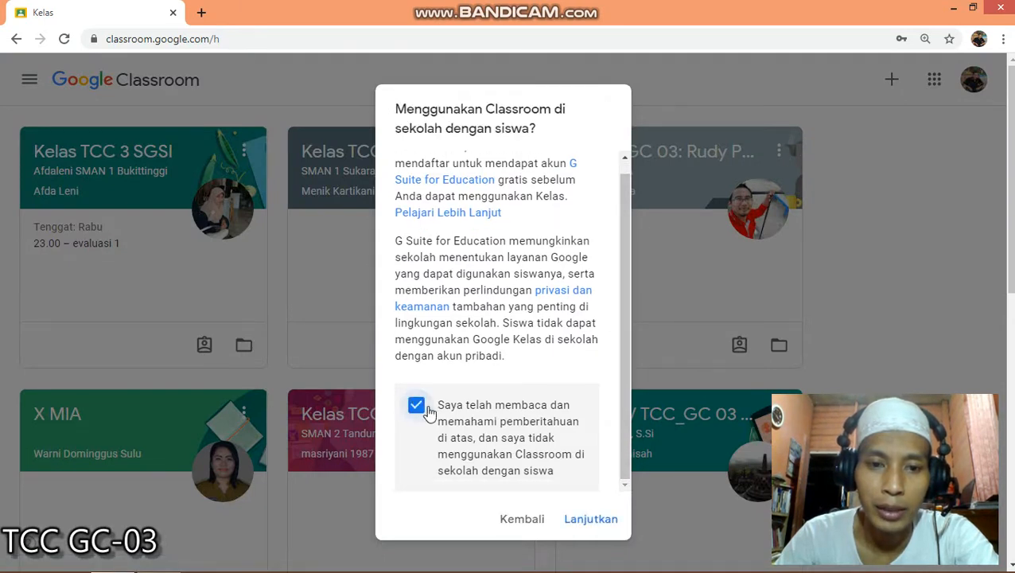
{"action": "left_click", "coordinate": [588, 518]}
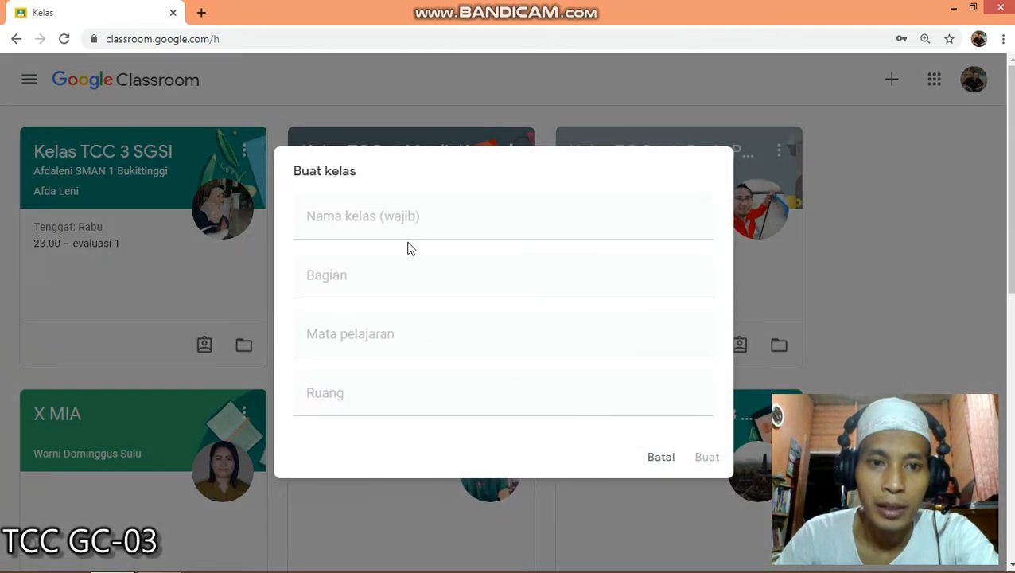
Name the new class KELAS X and enter the teacher's full name as its section
{"action": "left_click", "coordinate": [390, 229]}
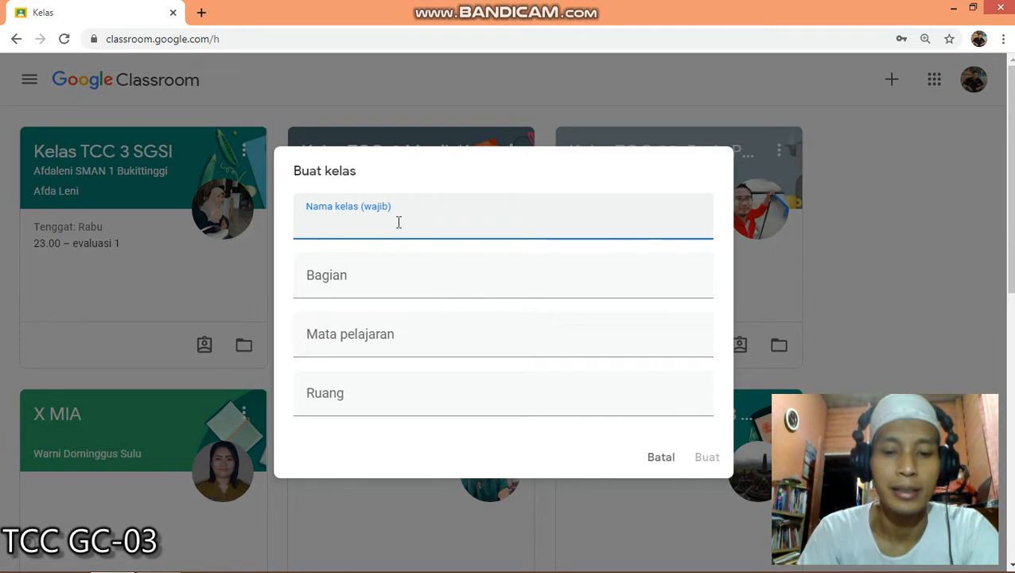
{"action": "type", "text": "KELAS X"}
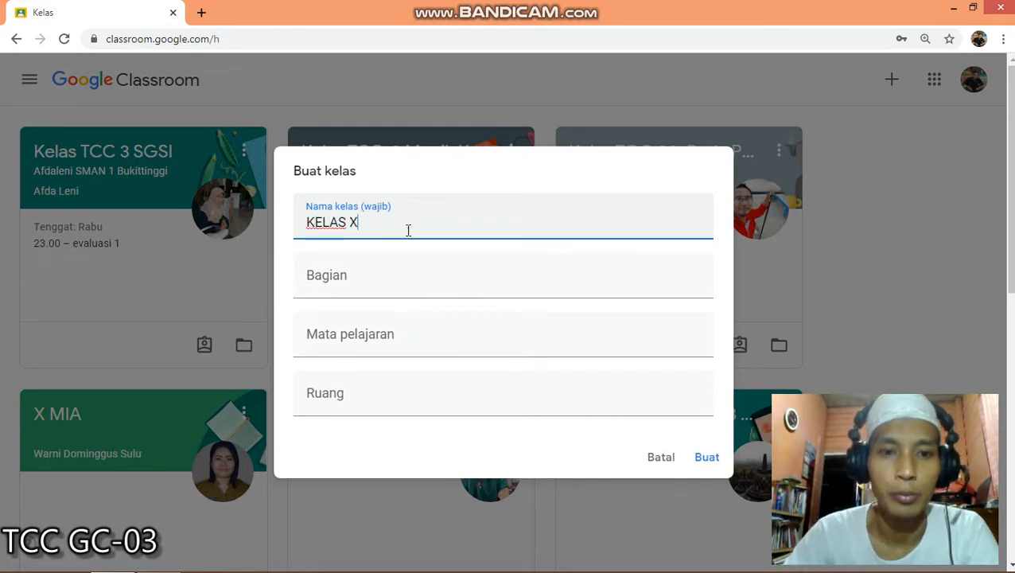
{"action": "left_click", "coordinate": [368, 265]}
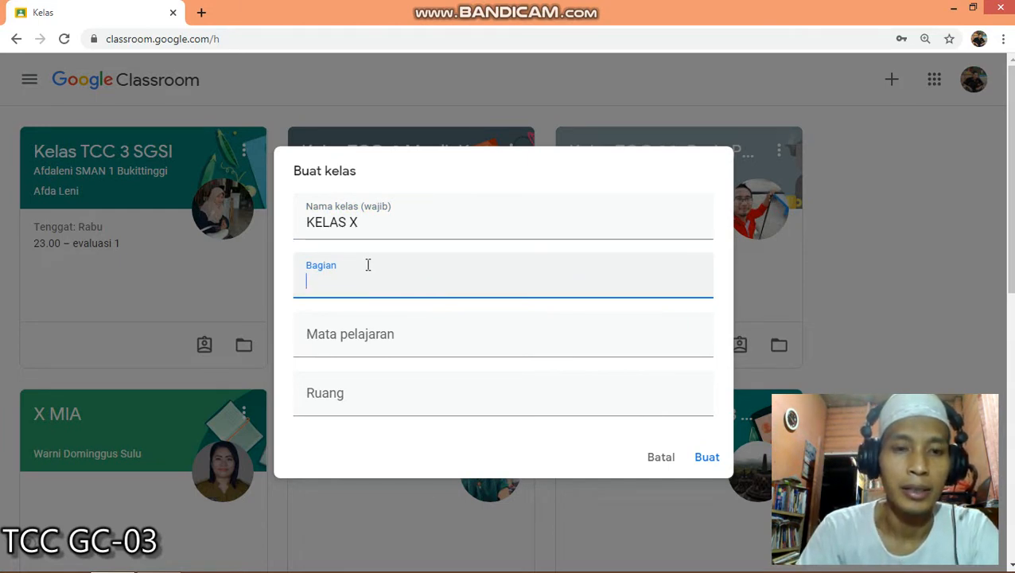
{"action": "type", "text": "JAHI"}
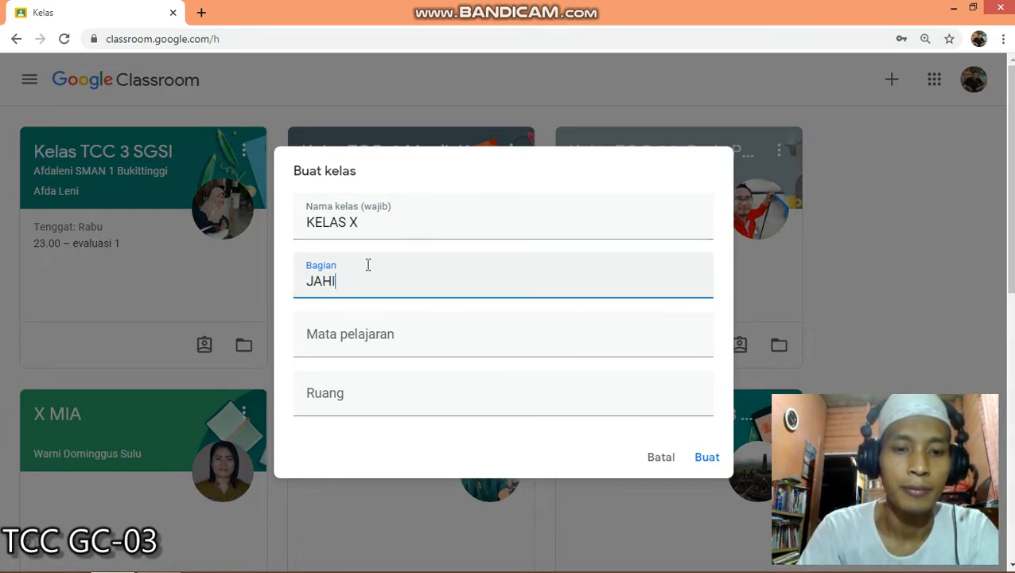
{"action": "type", "text": "D KHUSEN"}
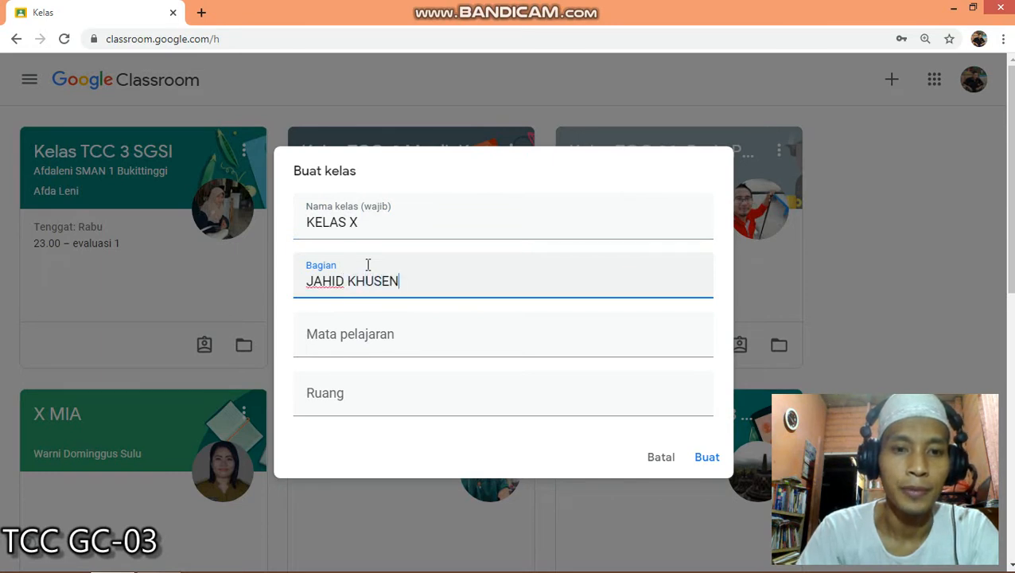
Set the class subject to BIOLOGI and the room to MIA1, and create the class
{"action": "left_click", "coordinate": [347, 349]}
{"action": "type", "text": "B"}
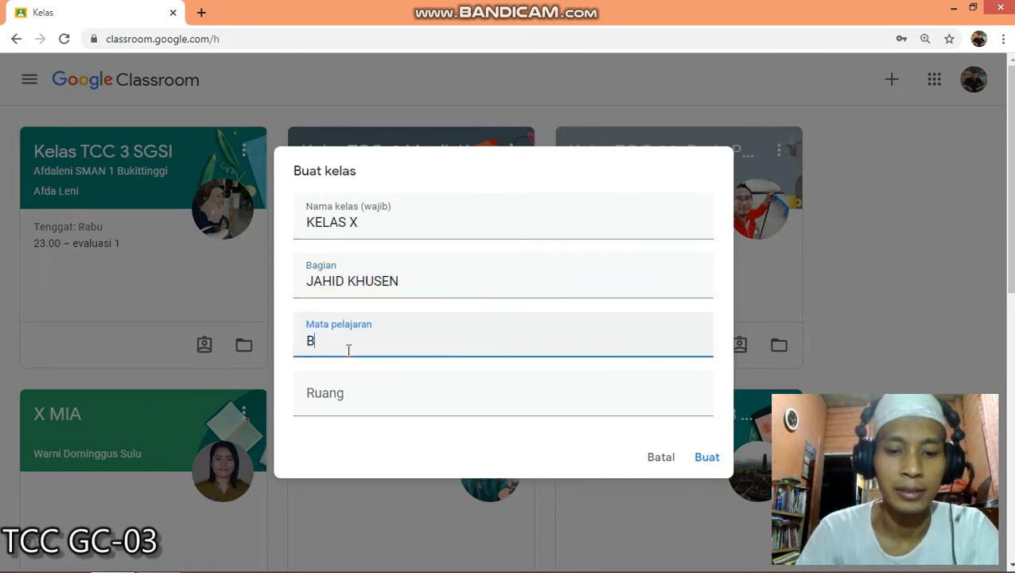
{"action": "type", "text": "IOLOGI"}
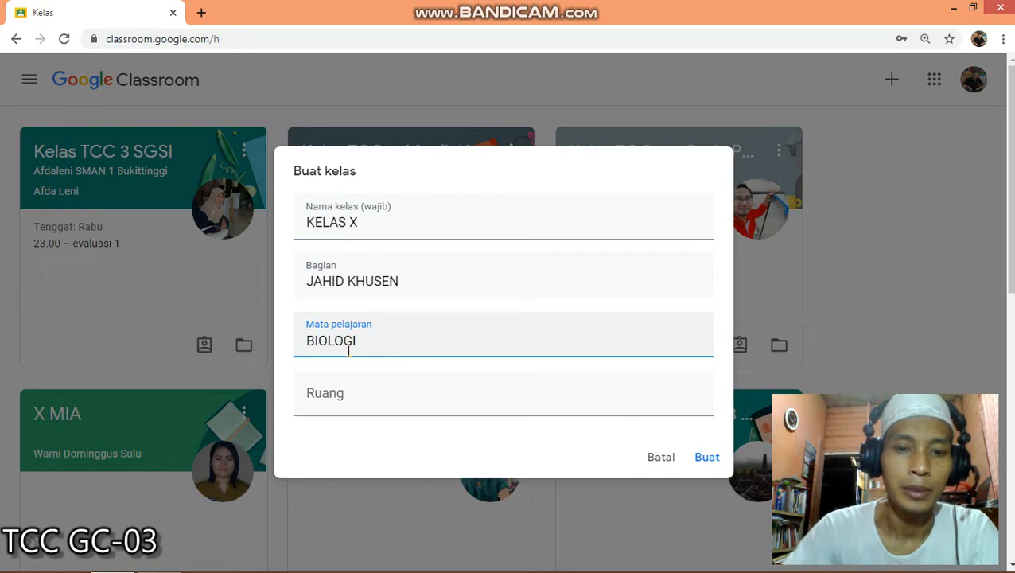
{"action": "left_click", "coordinate": [333, 401]}
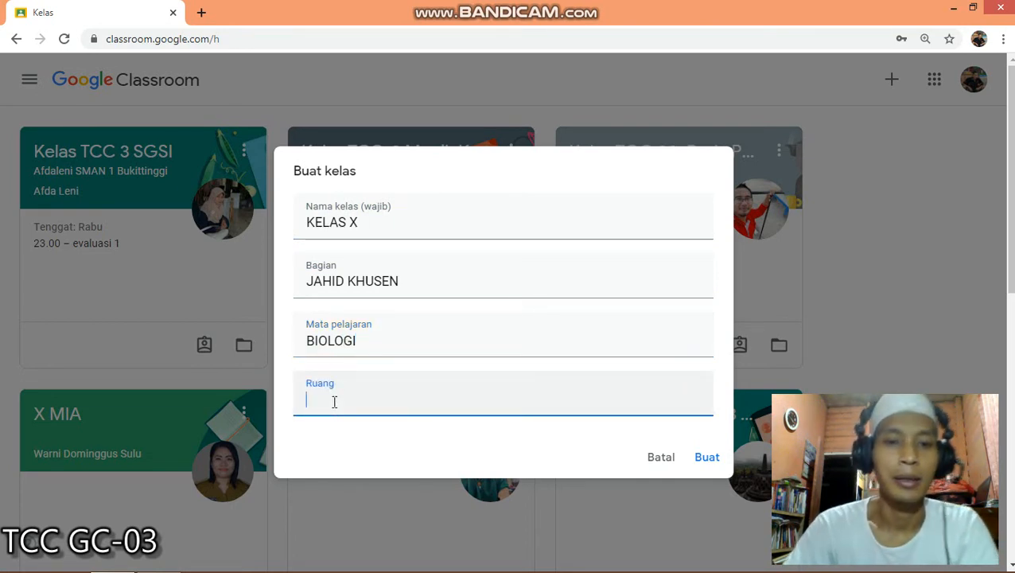
{"action": "type", "text": "MIA1"}
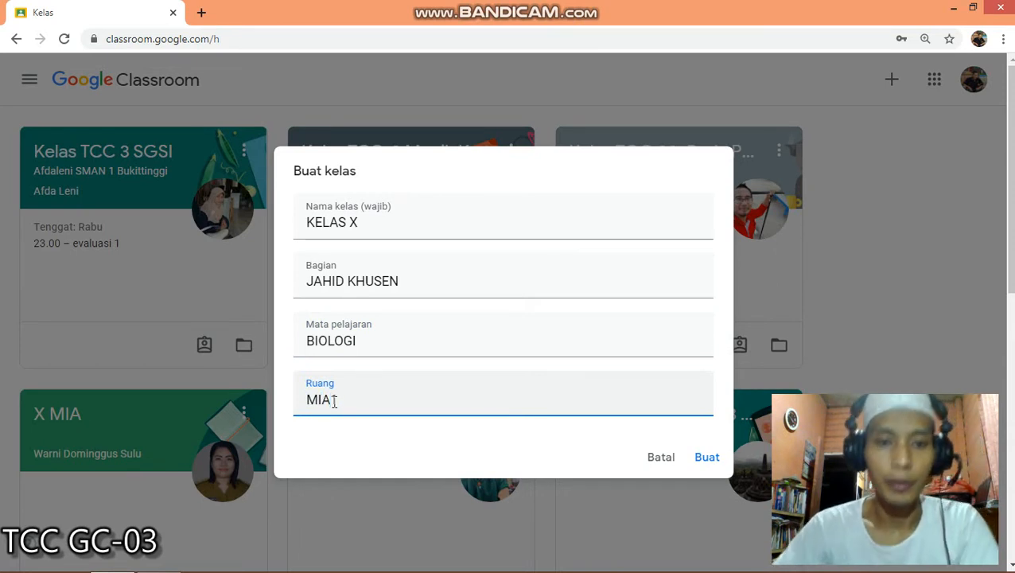
{"action": "left_click", "coordinate": [696, 459]}
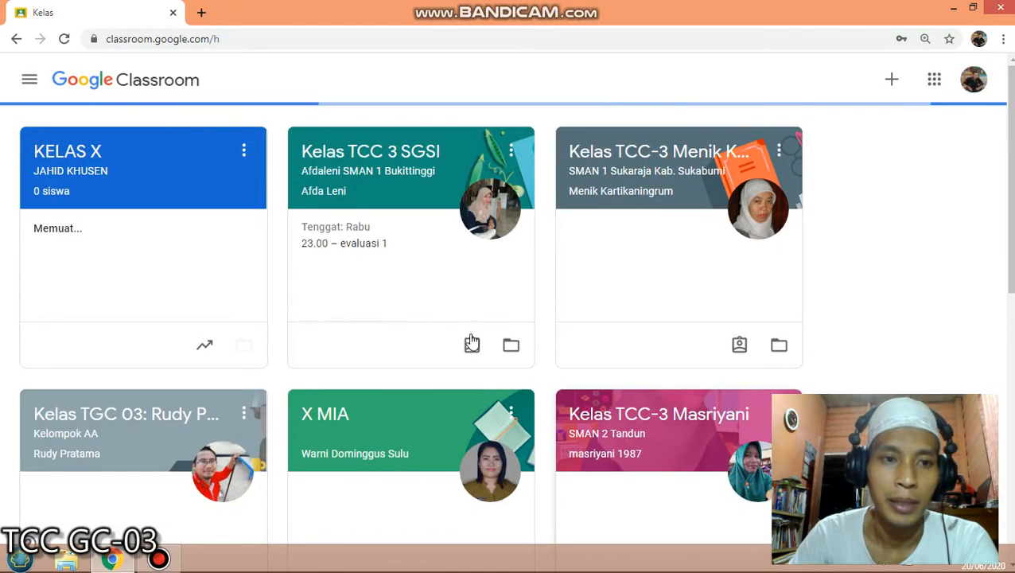
Open the KELAS X class and examine its class code in the enlarged display, closing the display when done
{"action": "left_click", "coordinate": [62, 237]}
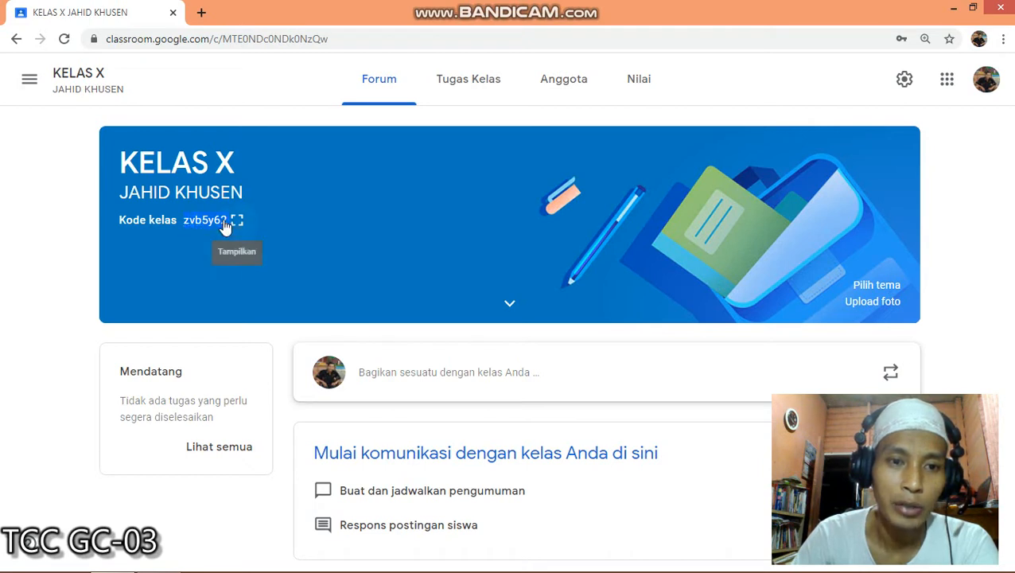
{"action": "double_click", "coordinate": [193, 218]}
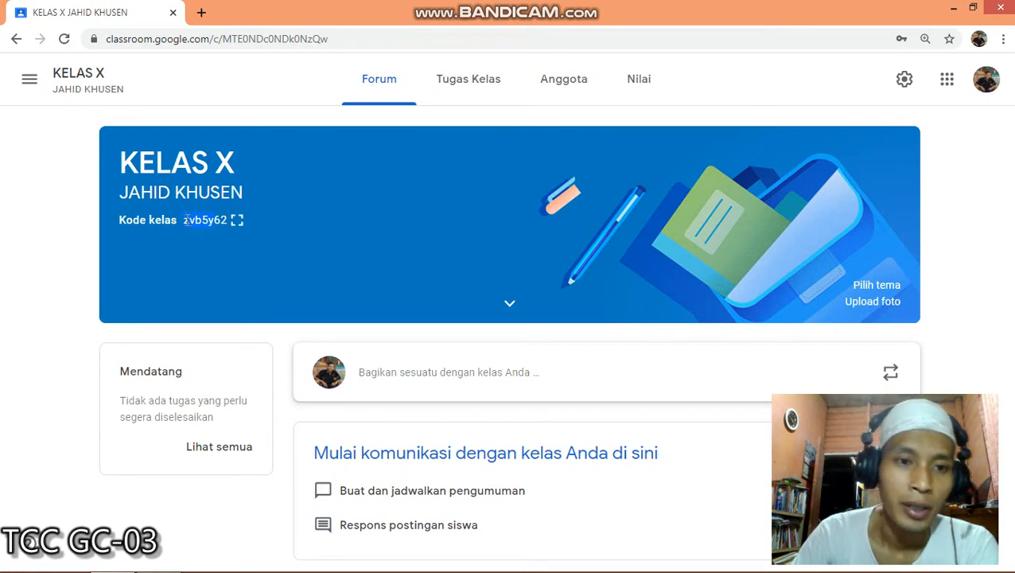
{"action": "left_click", "coordinate": [237, 223]}
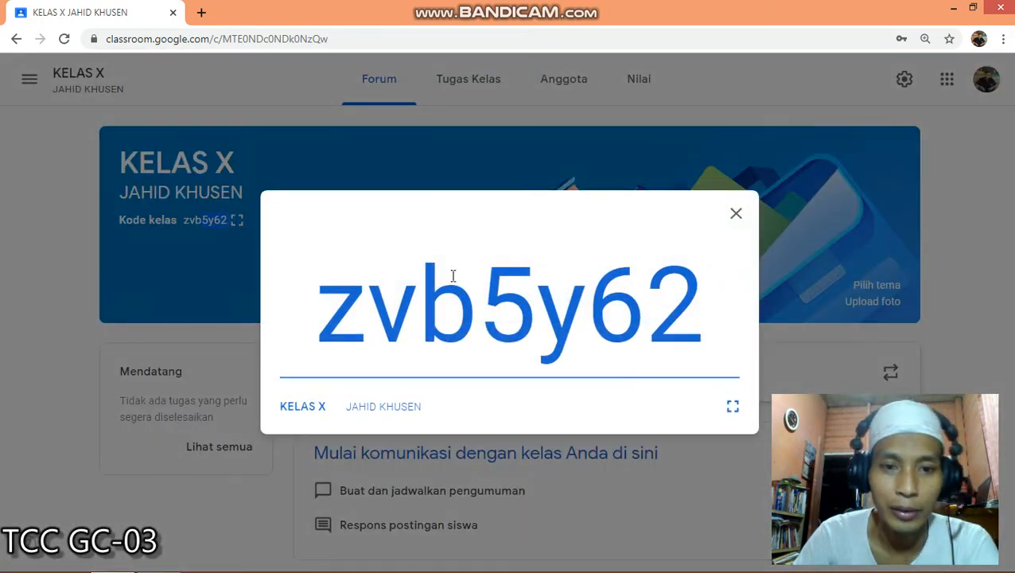
{"action": "double_click", "coordinate": [431, 309]}
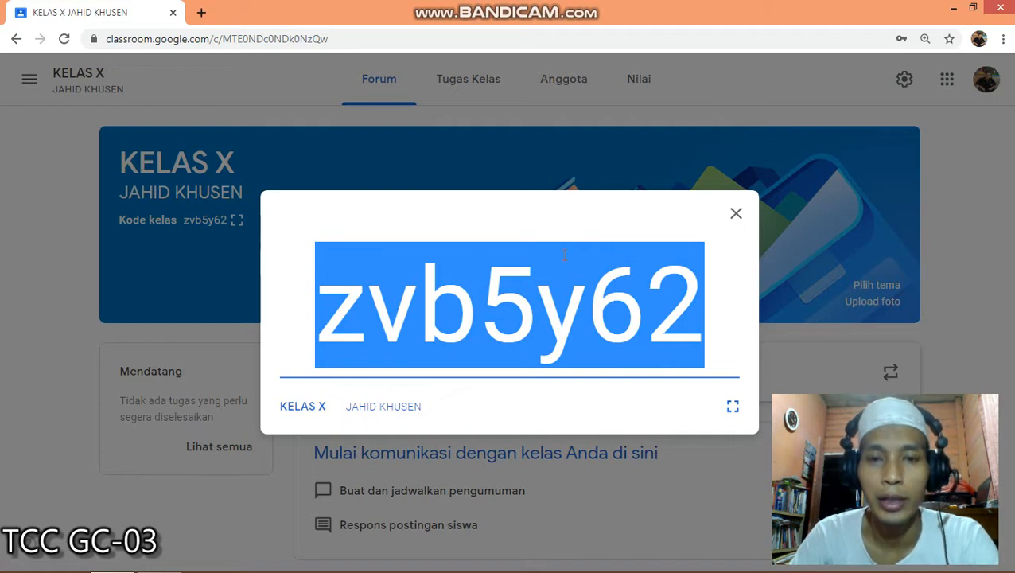
{"action": "left_click", "coordinate": [737, 215]}
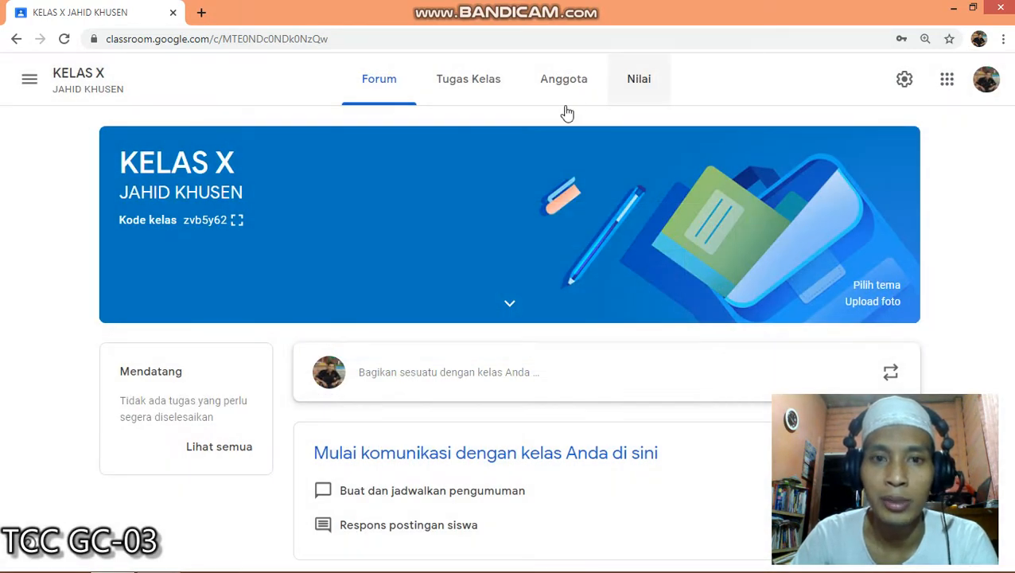
Return to the class list and view the dialog for joining a class by code, dismissing it without joining
{"action": "left_click", "coordinate": [29, 78]}
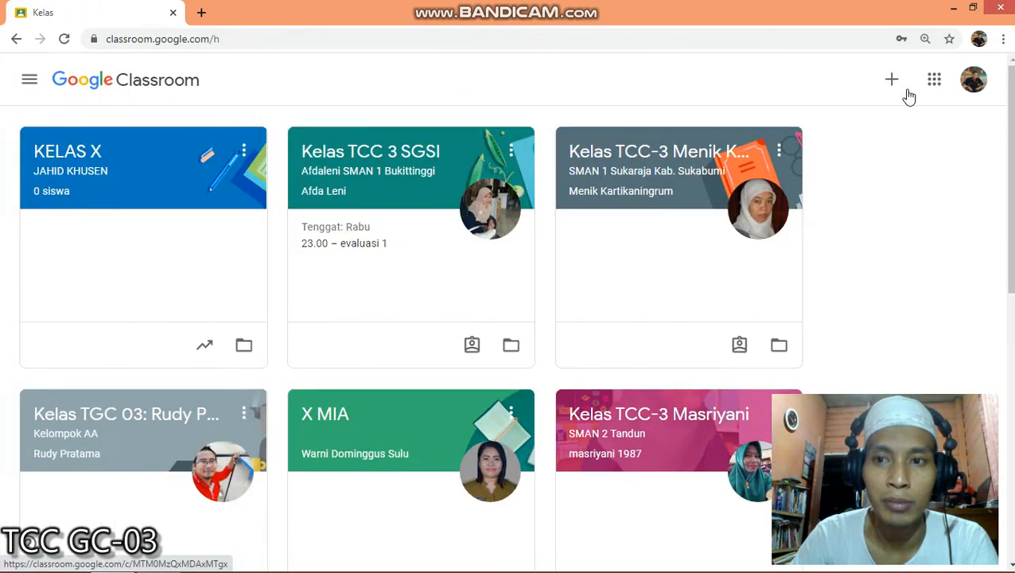
{"action": "left_click", "coordinate": [892, 82]}
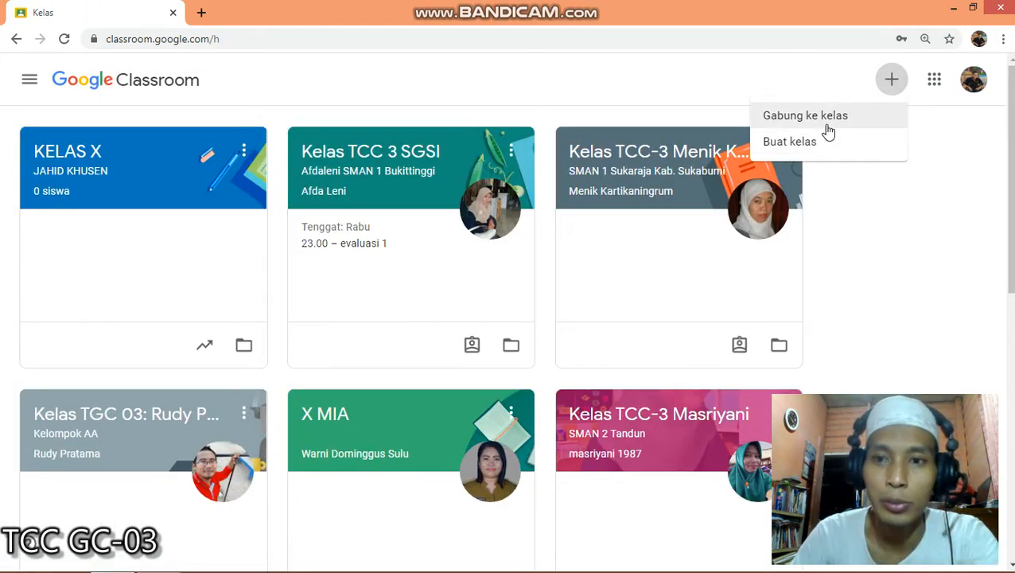
{"action": "left_click", "coordinate": [828, 132]}
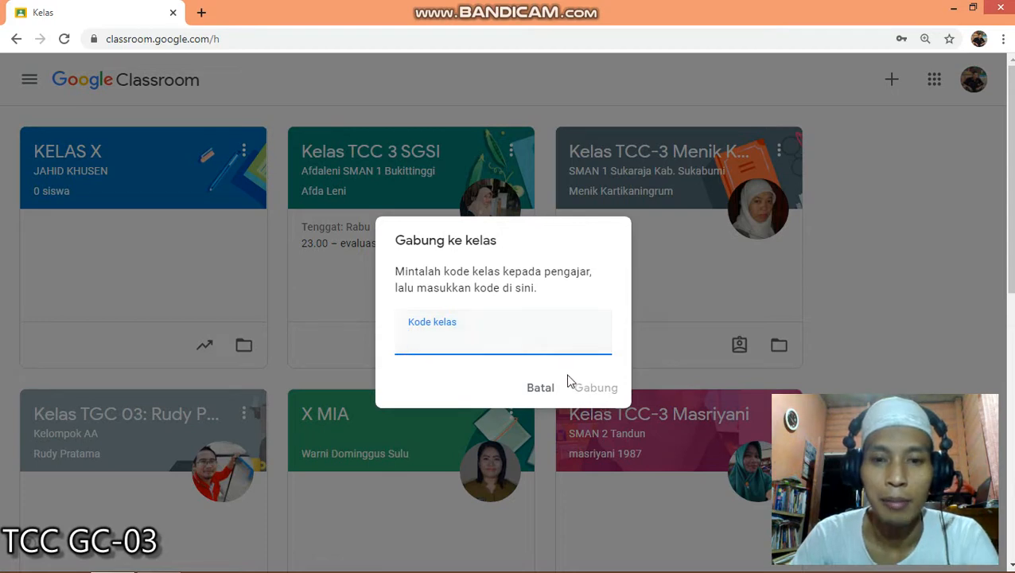
{"action": "left_click", "coordinate": [881, 193]}
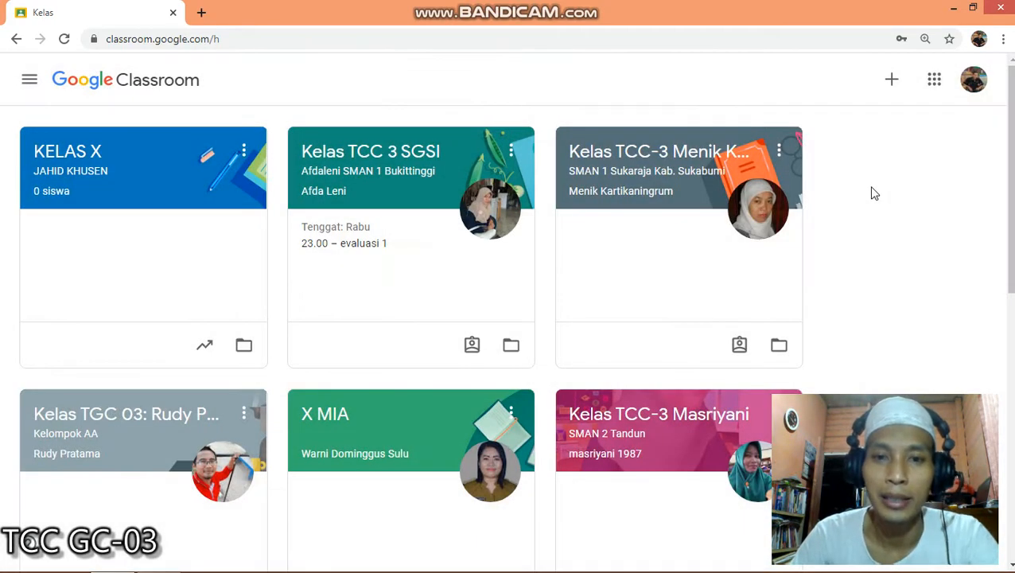
Open the KELAS X class and look through the theme gallery's subject categories, closing the gallery without choosing a theme
{"action": "left_click", "coordinate": [139, 151]}
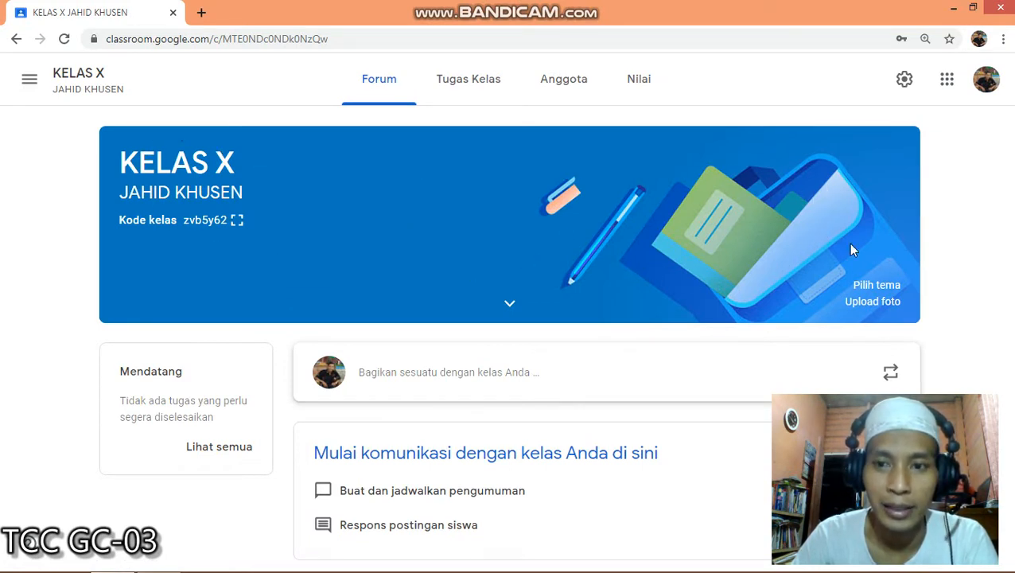
{"action": "left_click", "coordinate": [879, 290]}
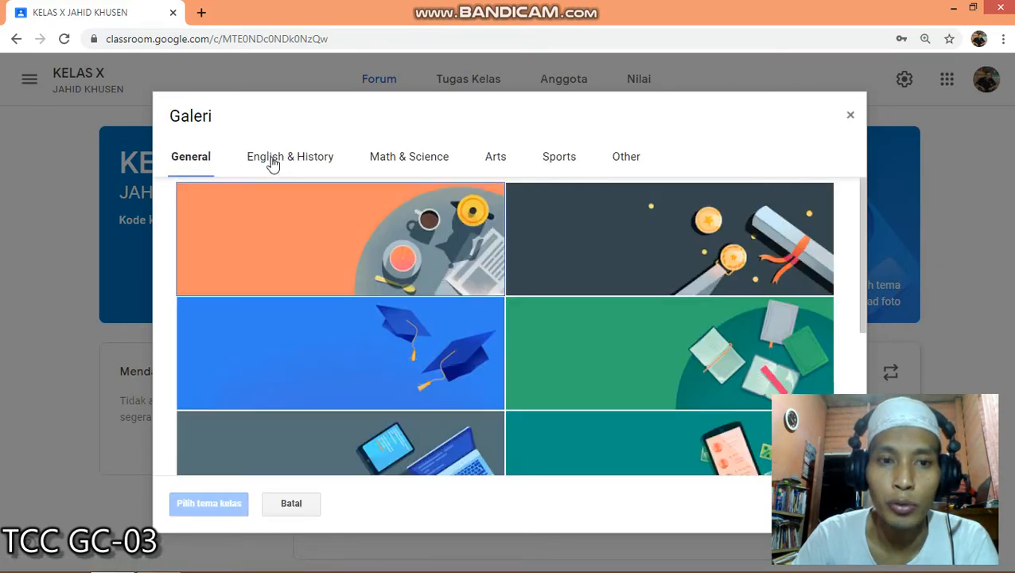
{"action": "left_click", "coordinate": [294, 163]}
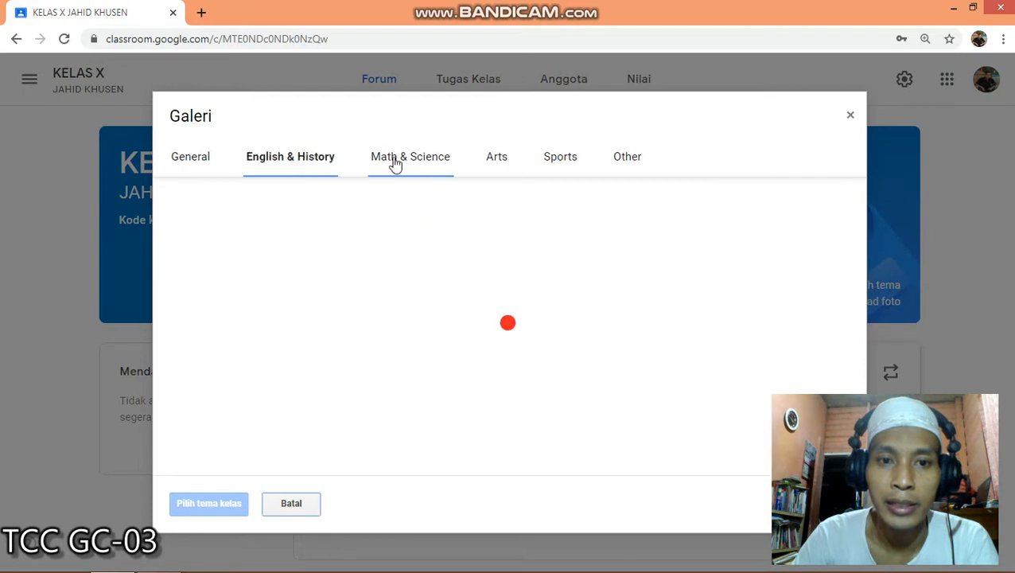
{"action": "left_click", "coordinate": [409, 163]}
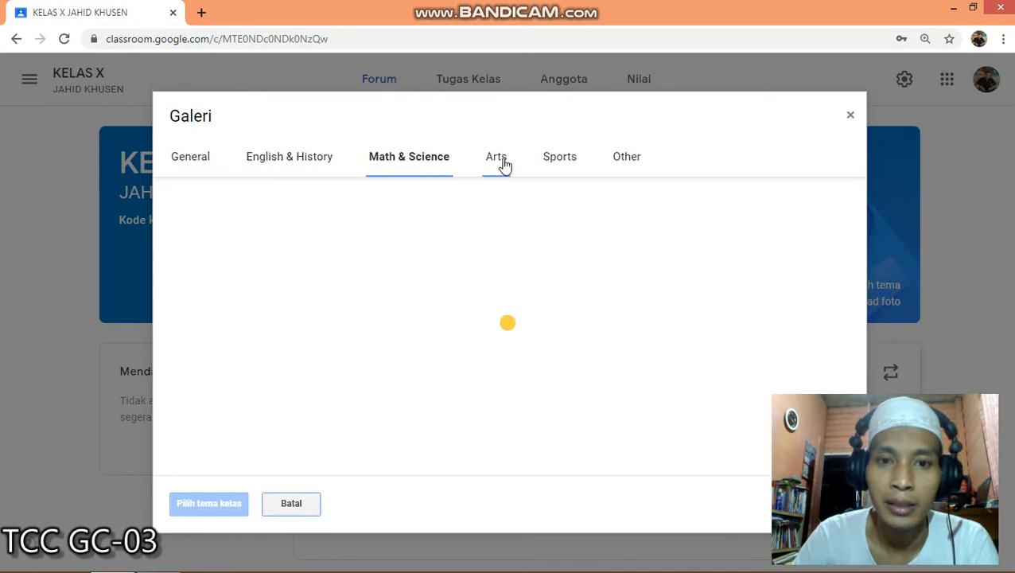
{"action": "left_click", "coordinate": [501, 163]}
{"action": "left_click", "coordinate": [569, 167]}
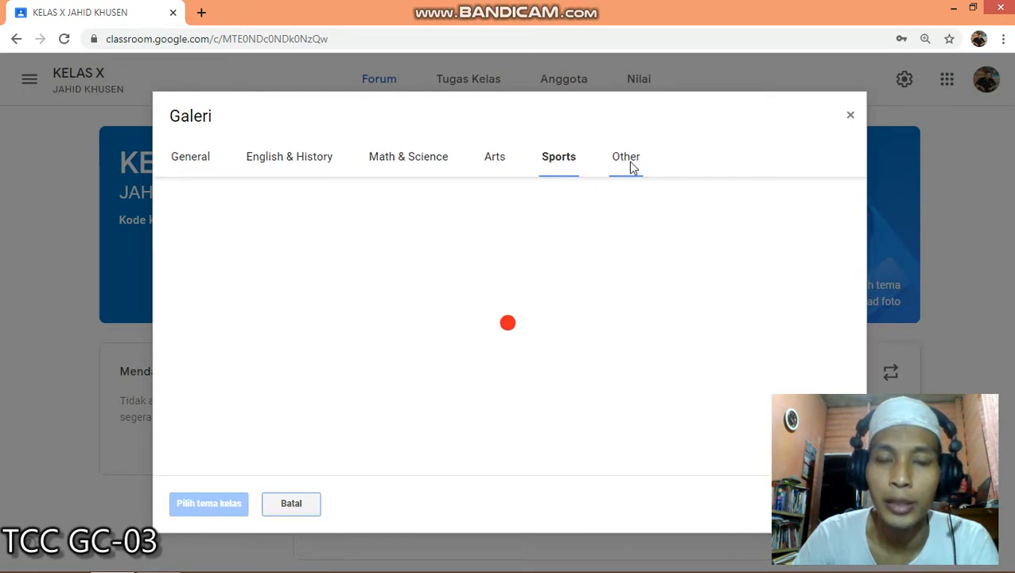
{"action": "left_click", "coordinate": [628, 164]}
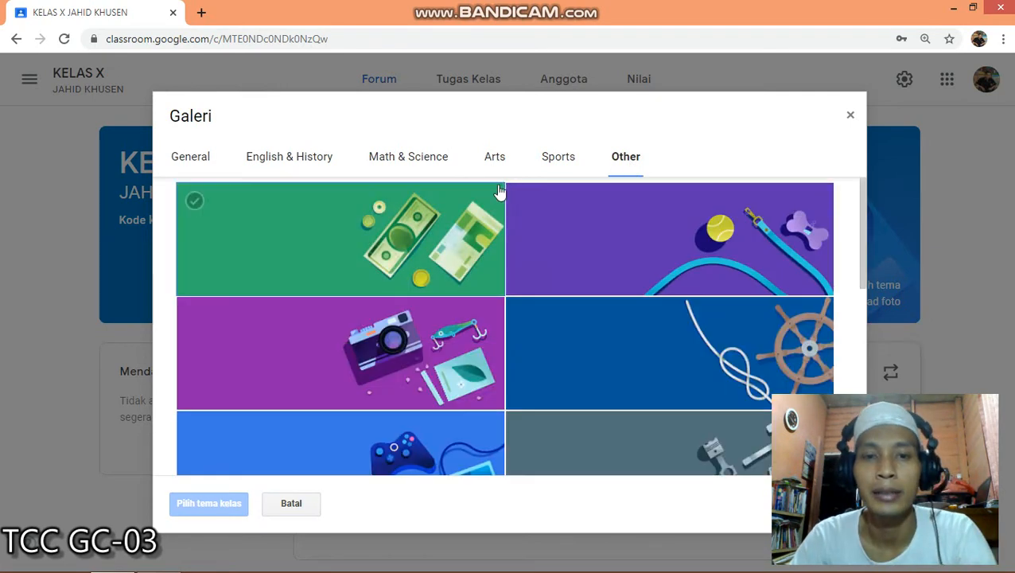
{"action": "left_click", "coordinate": [496, 164]}
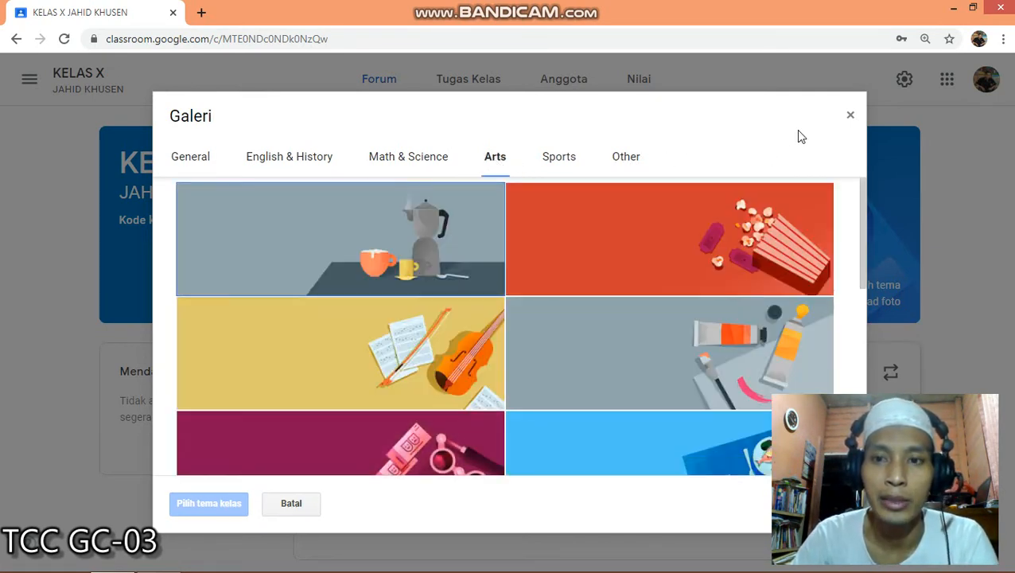
{"action": "left_click", "coordinate": [850, 115]}
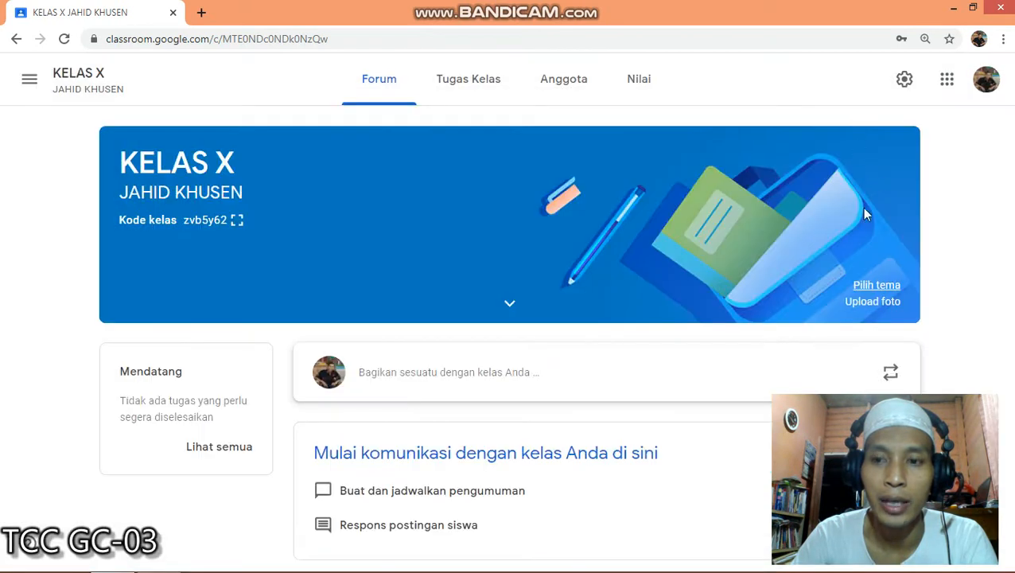
Try to upload the pinus picture from the computer's Pictures folder as the class header photo
{"action": "left_click", "coordinate": [857, 303]}
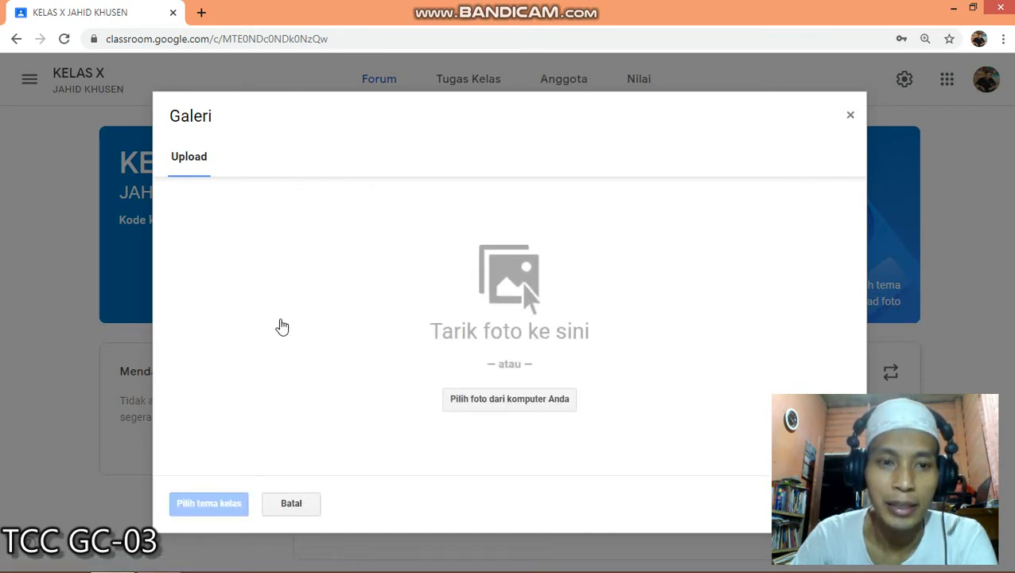
{"action": "left_click", "coordinate": [477, 404]}
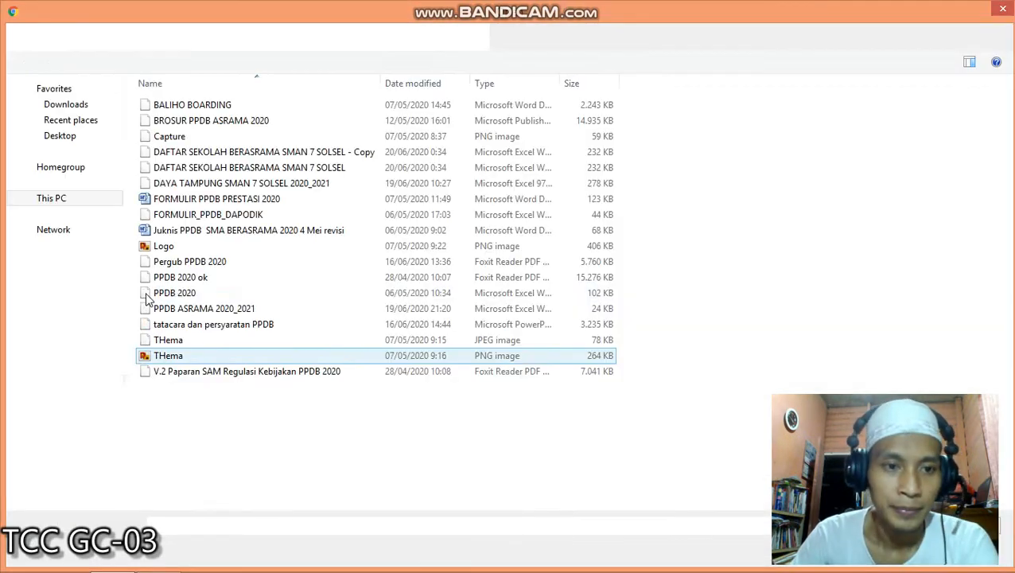
{"action": "left_click", "coordinate": [78, 278]}
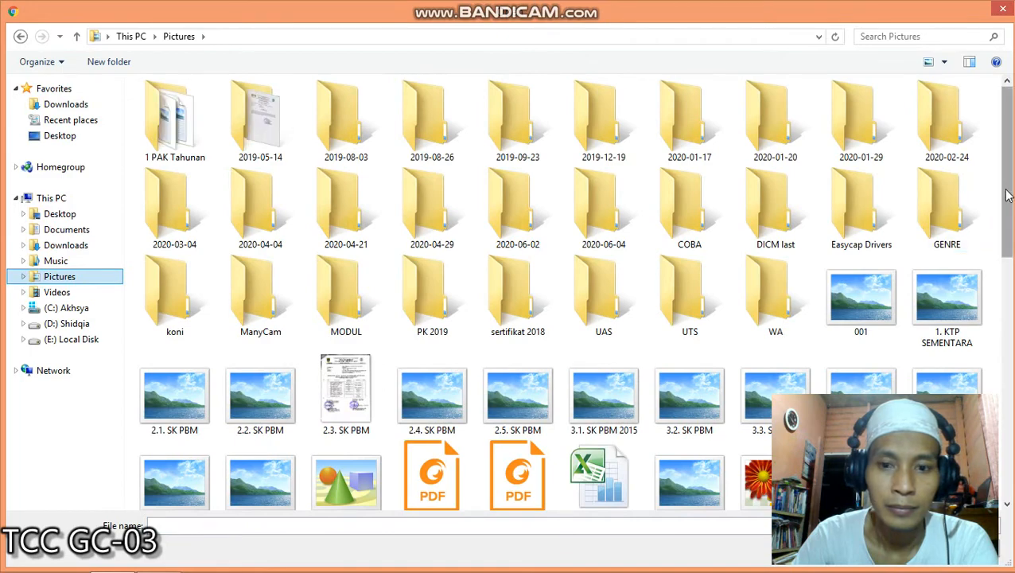
{"action": "scroll", "coordinate": [991, 374], "scroll_direction": "down", "scroll_amount": 2}
{"action": "scroll", "coordinate": [991, 374], "scroll_direction": "down", "scroll_amount": 6}
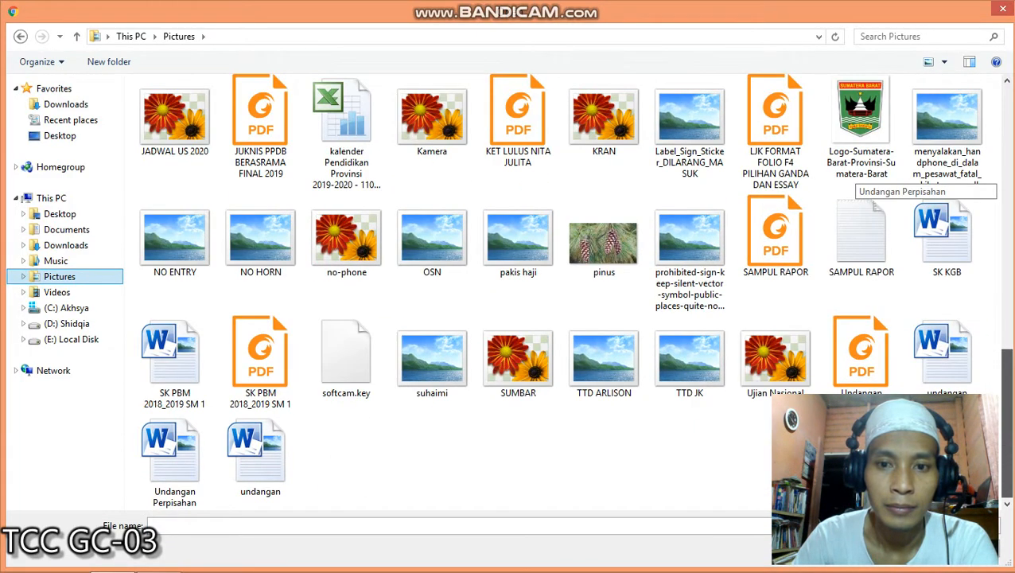
{"action": "left_click", "coordinate": [602, 274]}
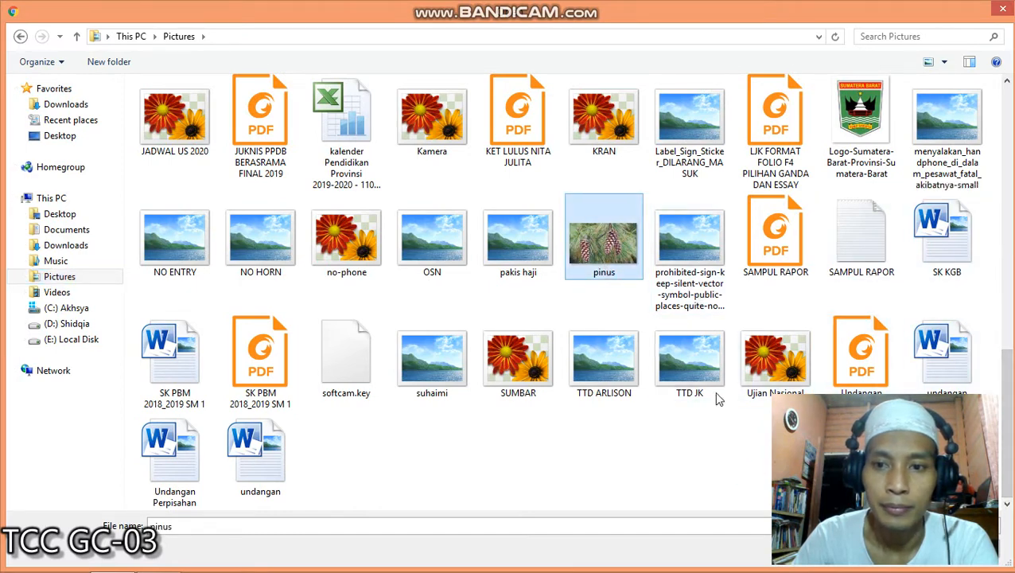
Apply the green pea-pod and DNA theme from the Math & Science gallery to the class
{"action": "double_click", "coordinate": [972, 105]}
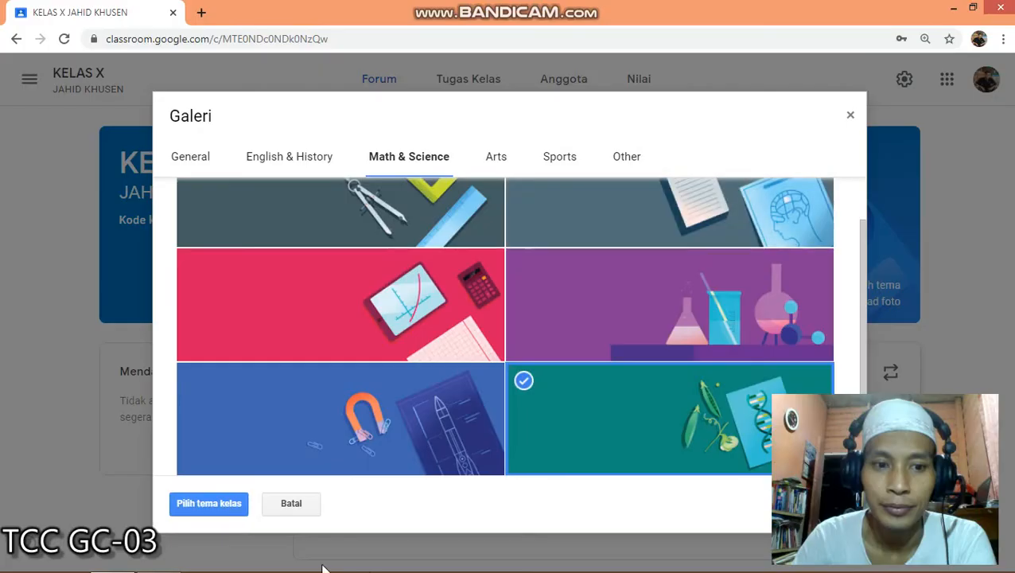
{"action": "left_click", "coordinate": [217, 502]}
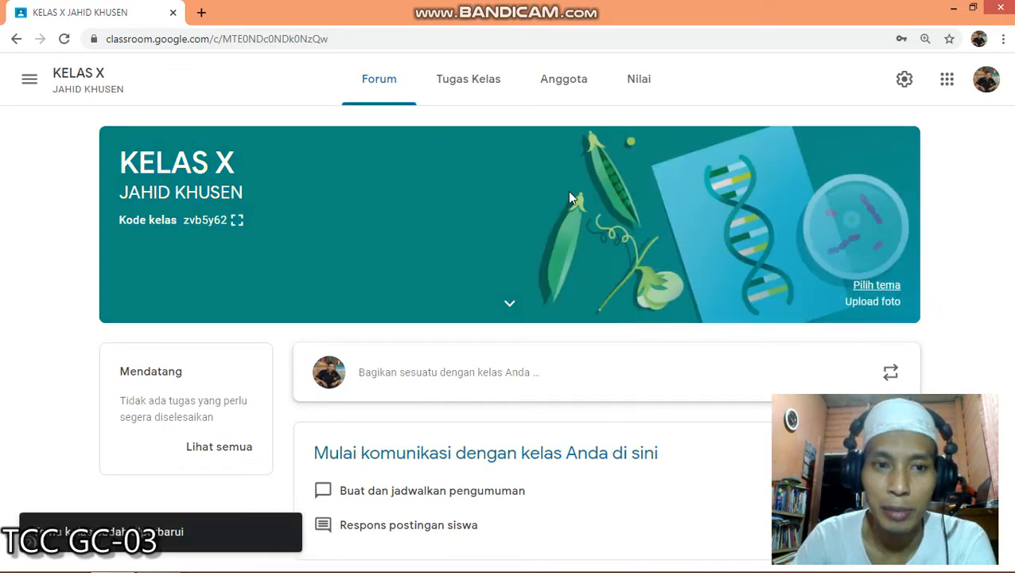
Add a topic named ABSENSI to the classwork of KELAS X
{"action": "left_click", "coordinate": [458, 86]}
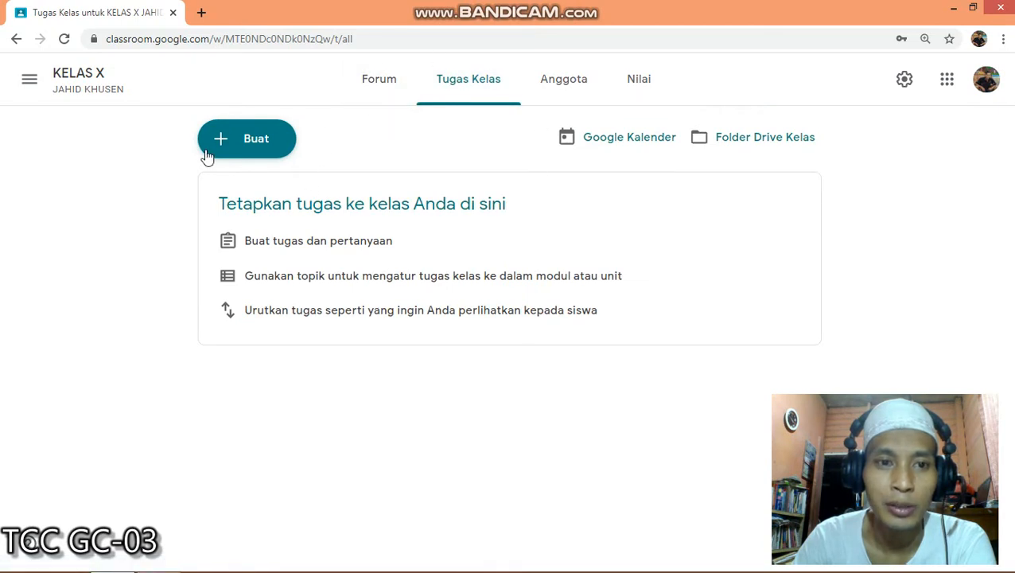
{"action": "left_click", "coordinate": [232, 142]}
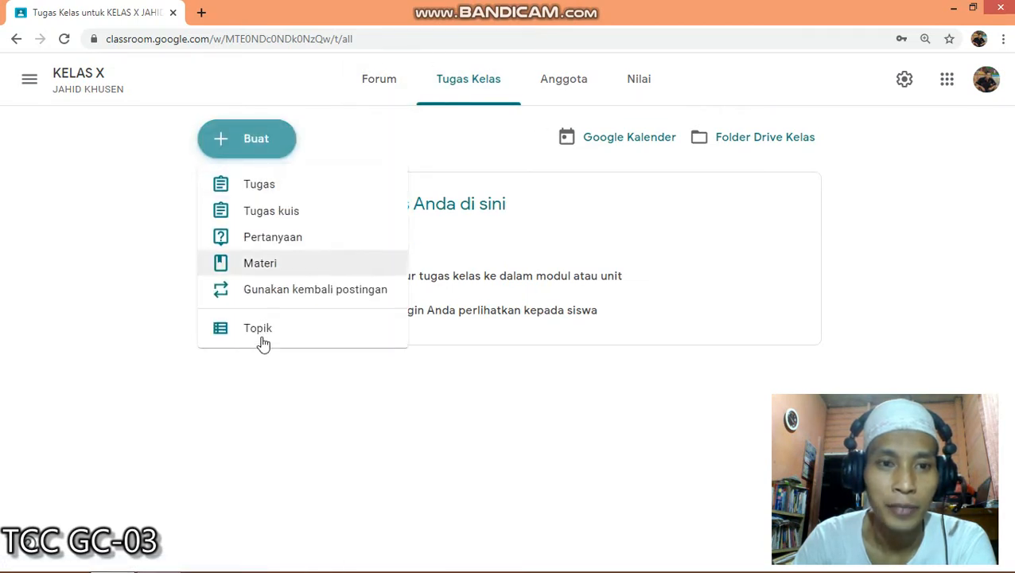
{"action": "left_click", "coordinate": [265, 337]}
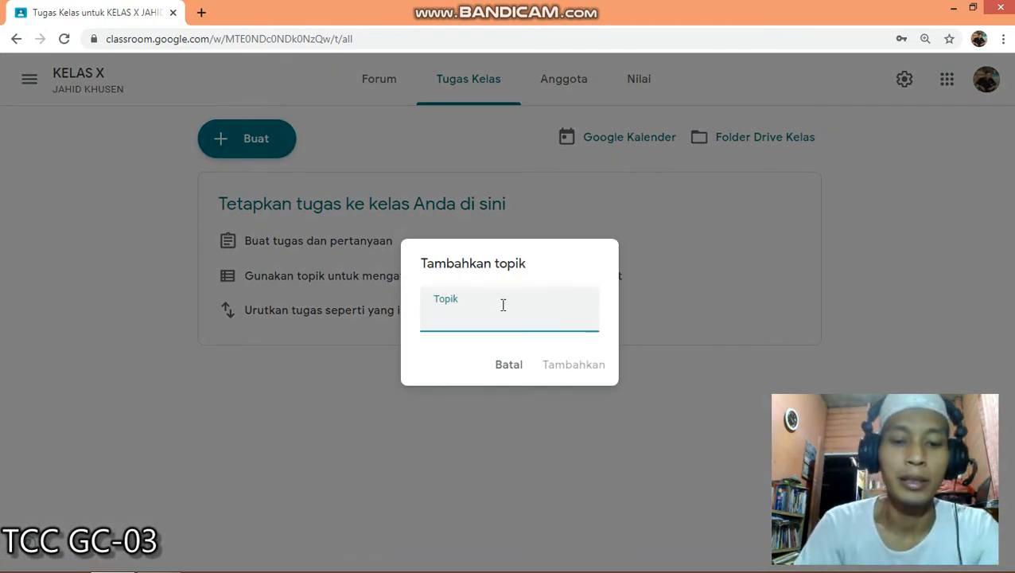
{"action": "key", "text": "super+c"}
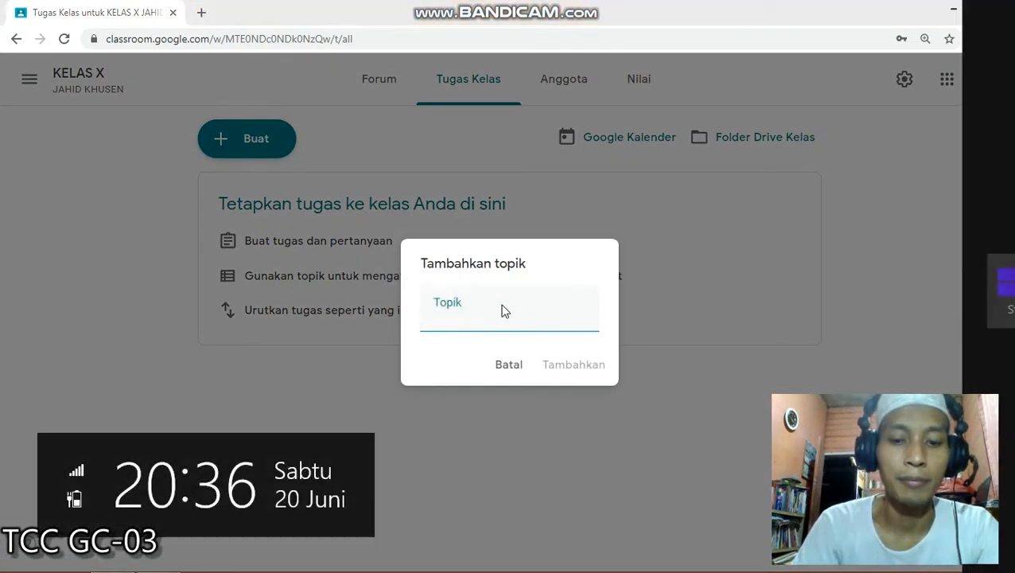
{"action": "left_click", "coordinate": [507, 307]}
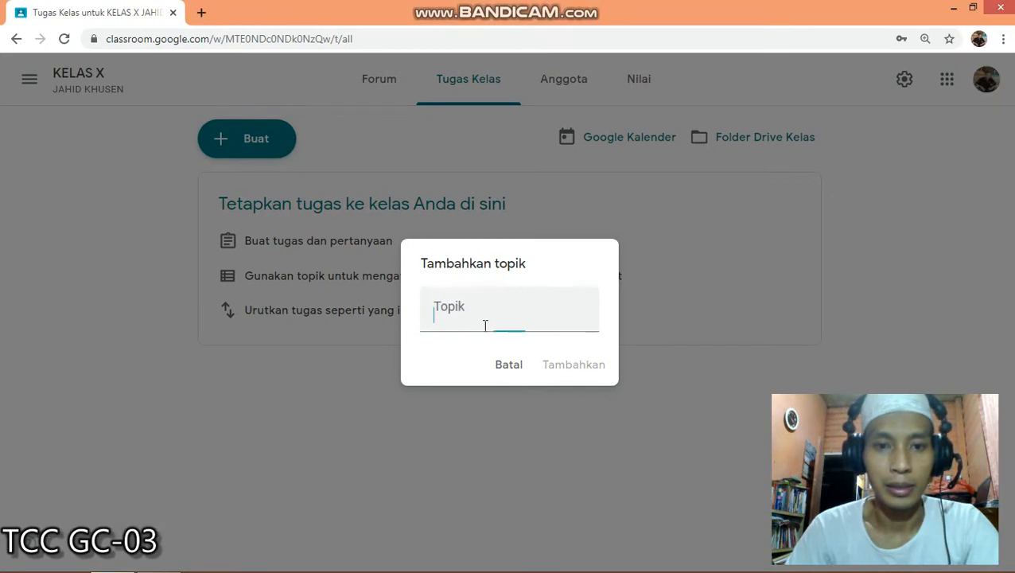
{"action": "type", "text": "a"}
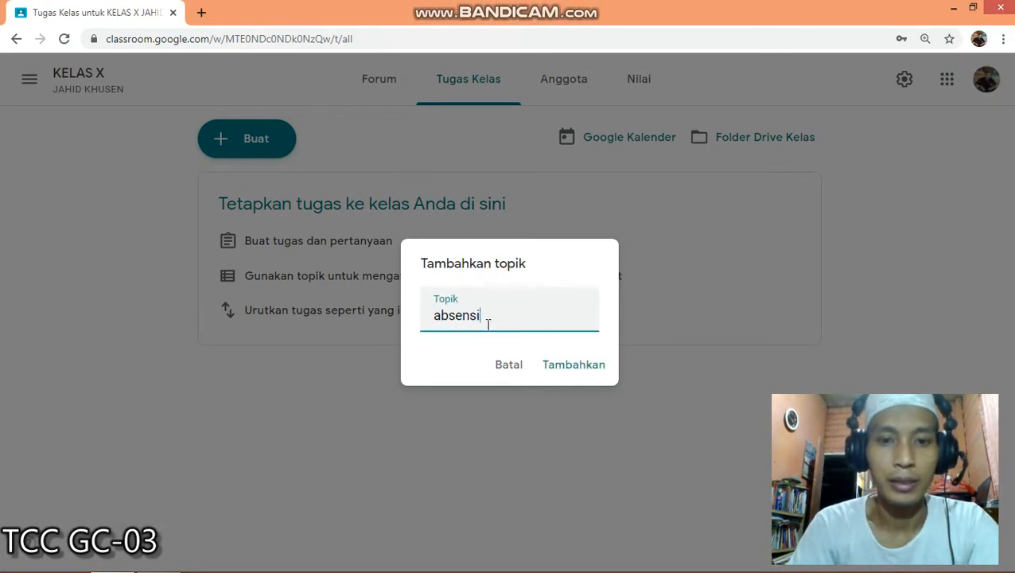
{"action": "type", "text": "bse"}
{"action": "key", "text": "BackSpace"}
{"action": "key", "text": "BackSpace"}
{"action": "key", "text": "BackSpace"}
{"action": "key", "text": "BackSpace"}
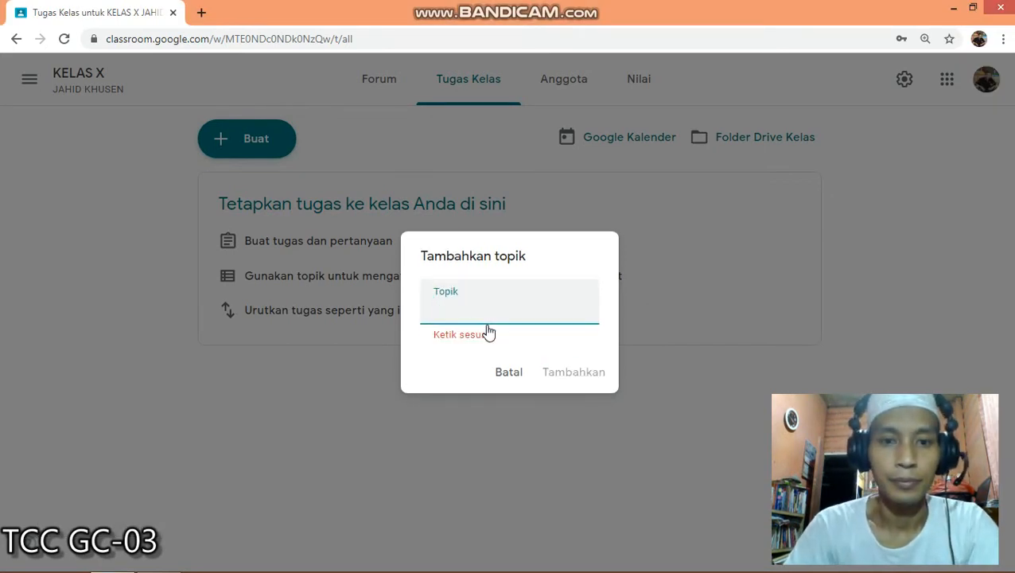
{"action": "type", "text": "ABSENSI"}
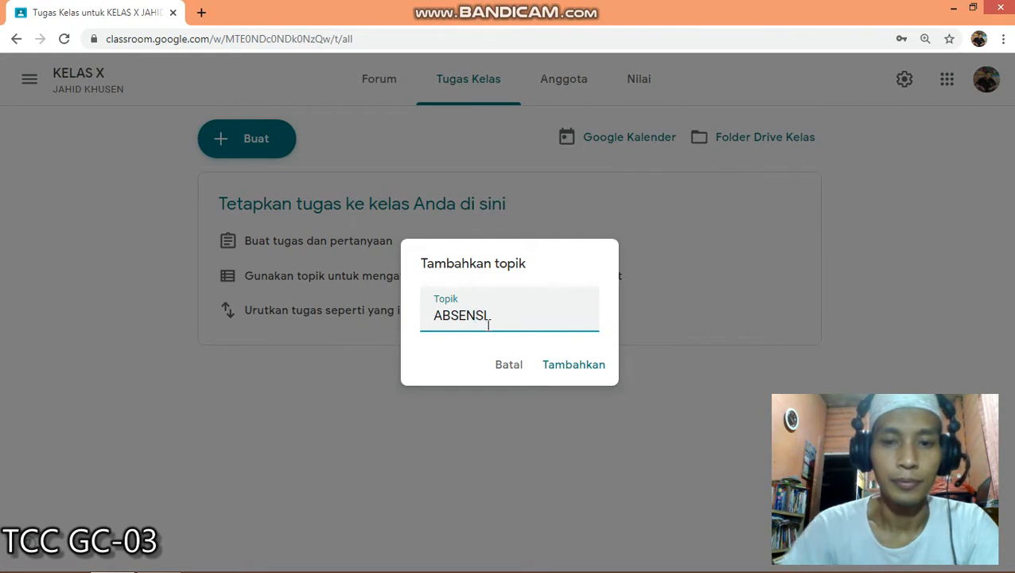
{"action": "left_click", "coordinate": [566, 372]}
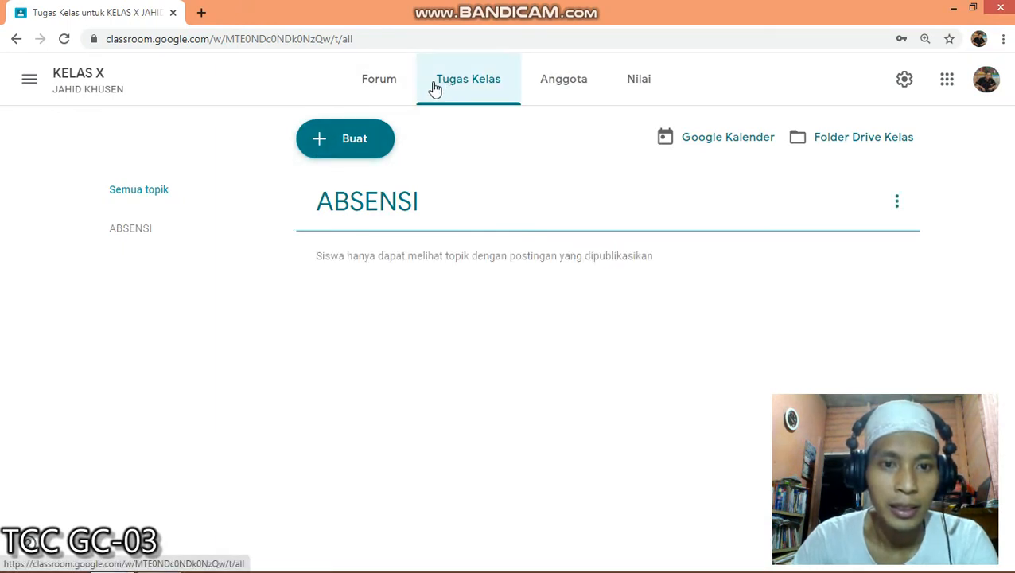
Add a second classwork topic named MATERI
{"action": "left_click", "coordinate": [325, 145]}
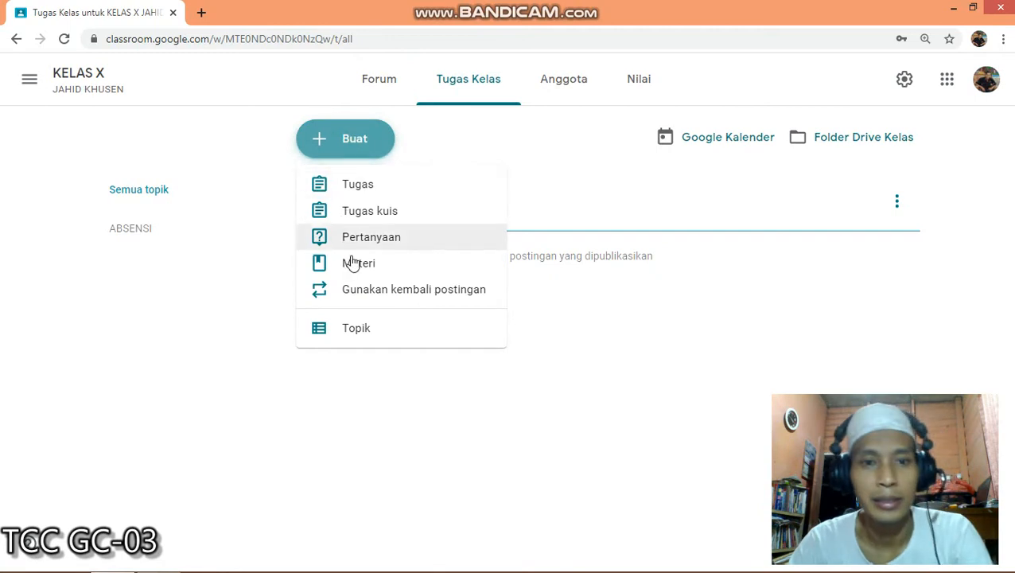
{"action": "left_click", "coordinate": [351, 337]}
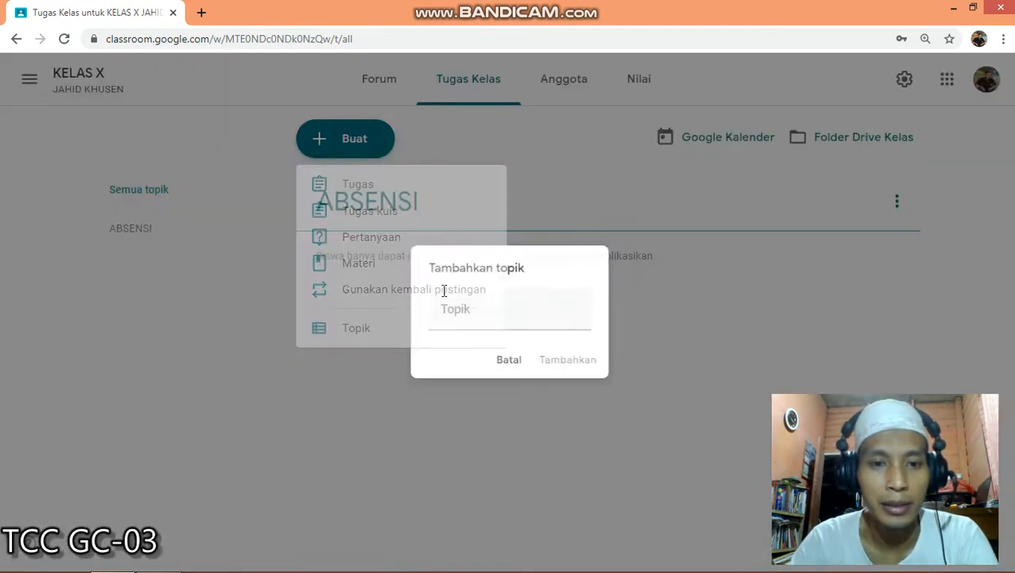
{"action": "type", "text": "MATER"}
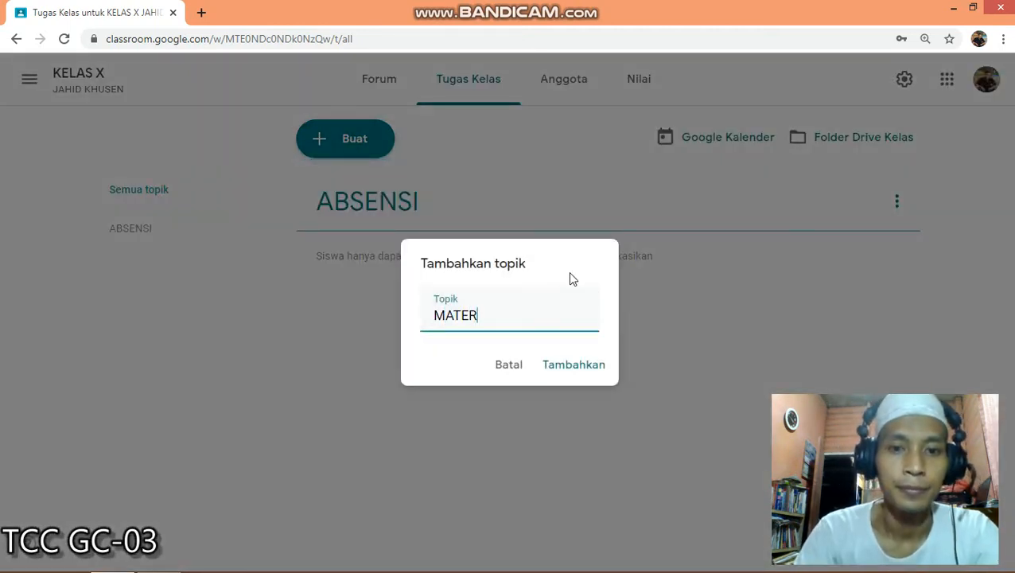
{"action": "type", "text": "I"}
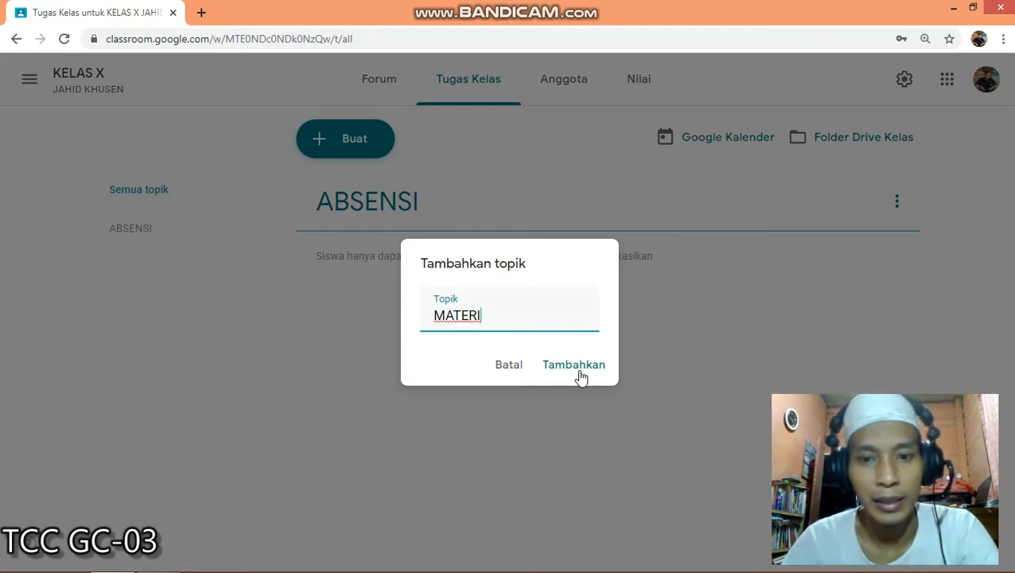
{"action": "left_click", "coordinate": [580, 374]}
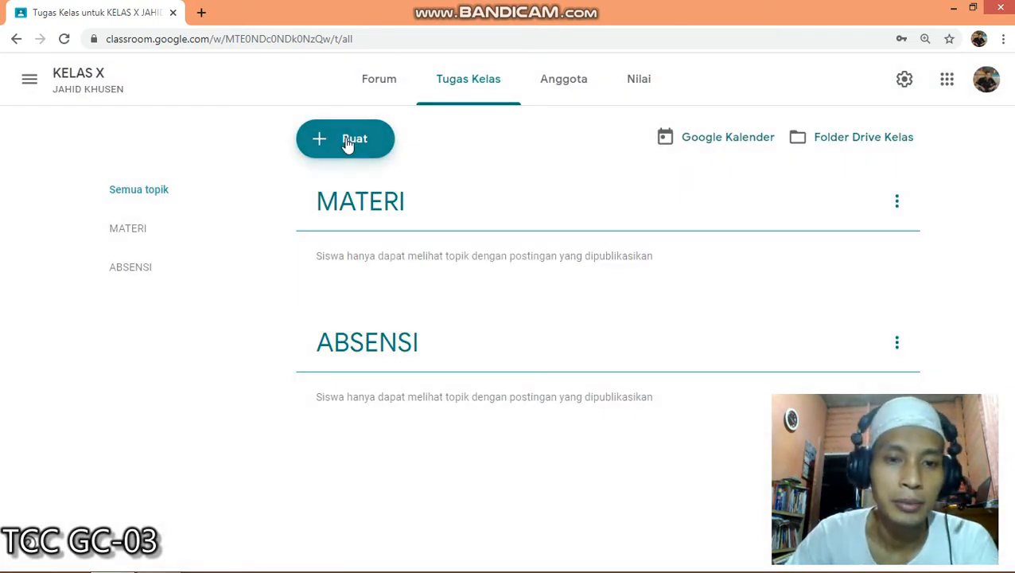
Add a third classwork topic named TUGAS
{"action": "left_click", "coordinate": [347, 142]}
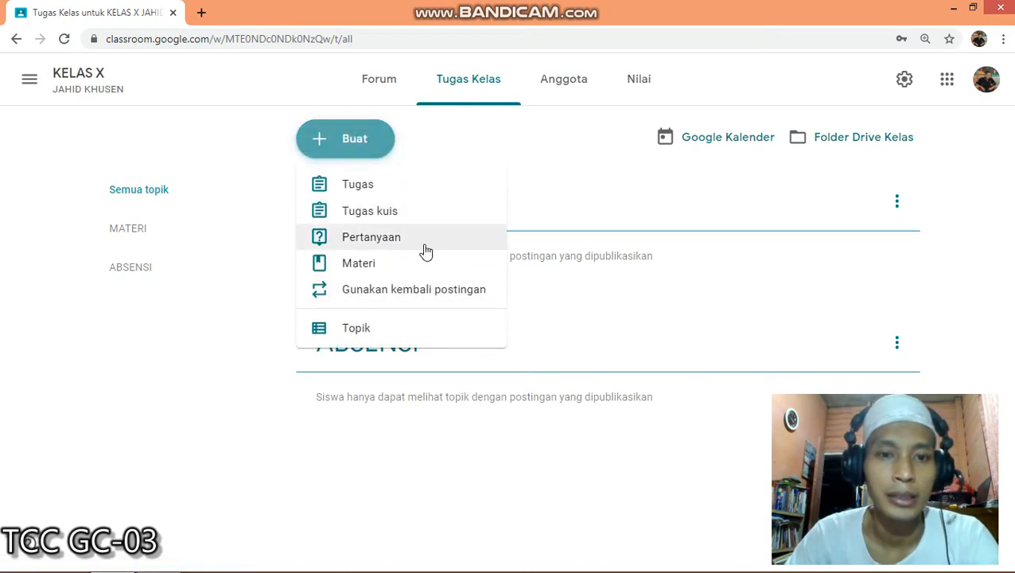
{"action": "left_click", "coordinate": [378, 332]}
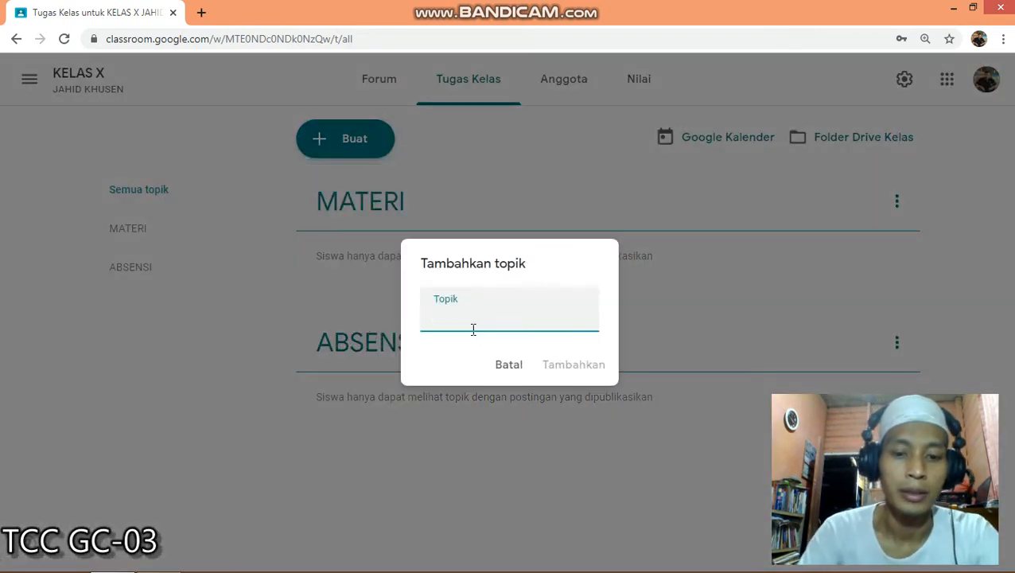
{"action": "type", "text": "TUGAS"}
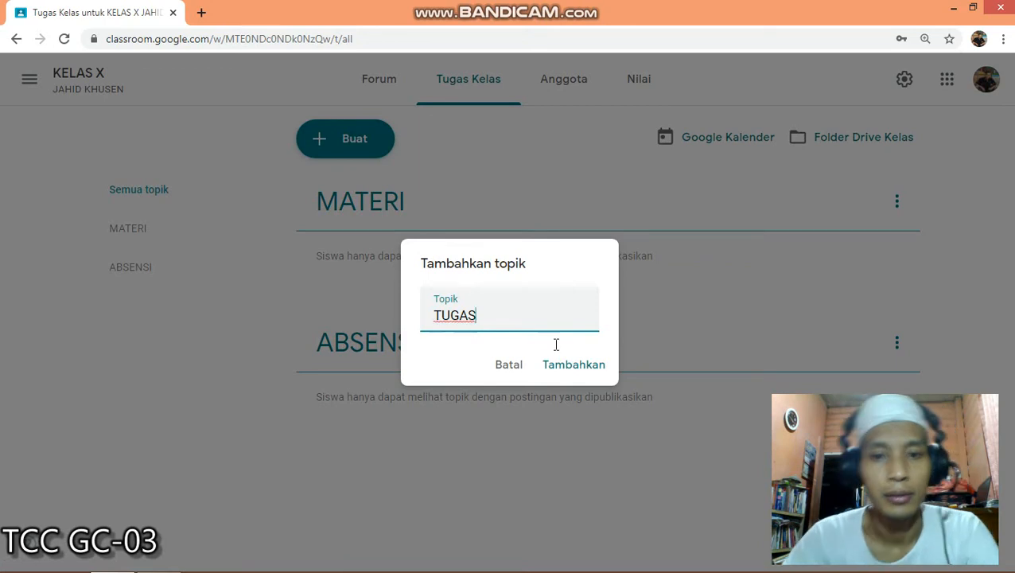
{"action": "left_click", "coordinate": [581, 365]}
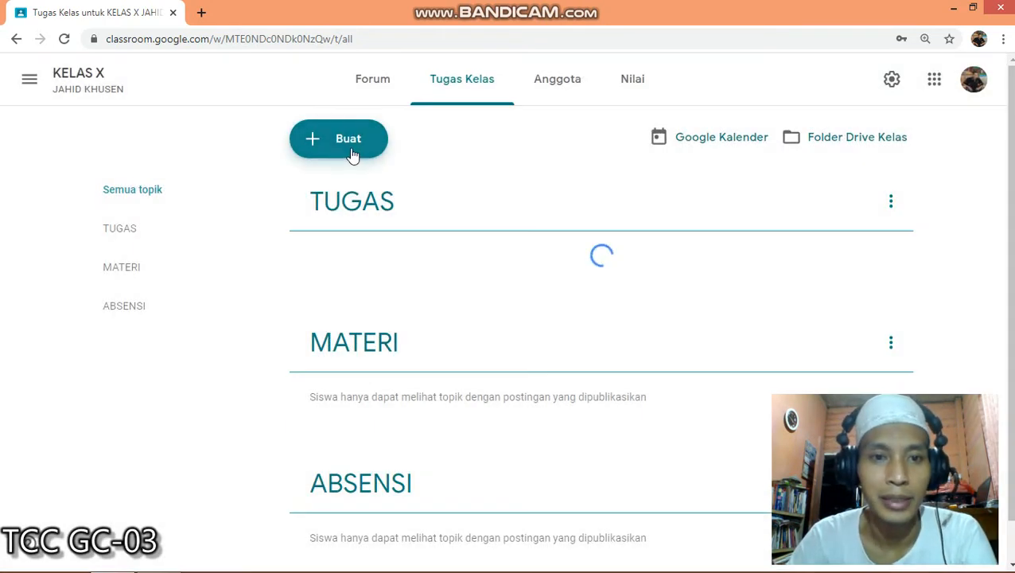
Add a fourth classwork topic named EVALUASI
{"action": "left_click", "coordinate": [353, 151]}
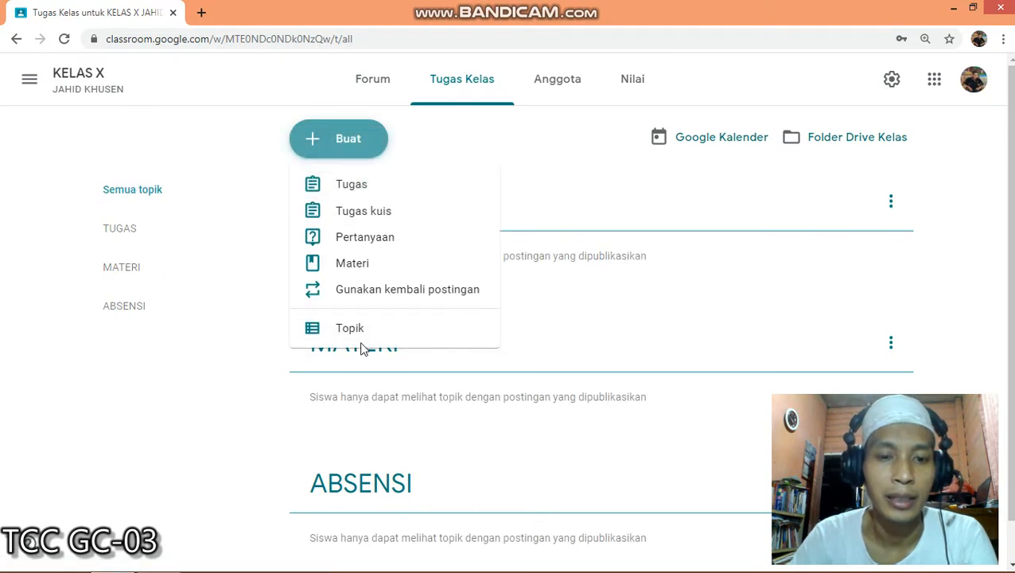
{"action": "left_click", "coordinate": [350, 328]}
{"action": "type", "text": "E"}
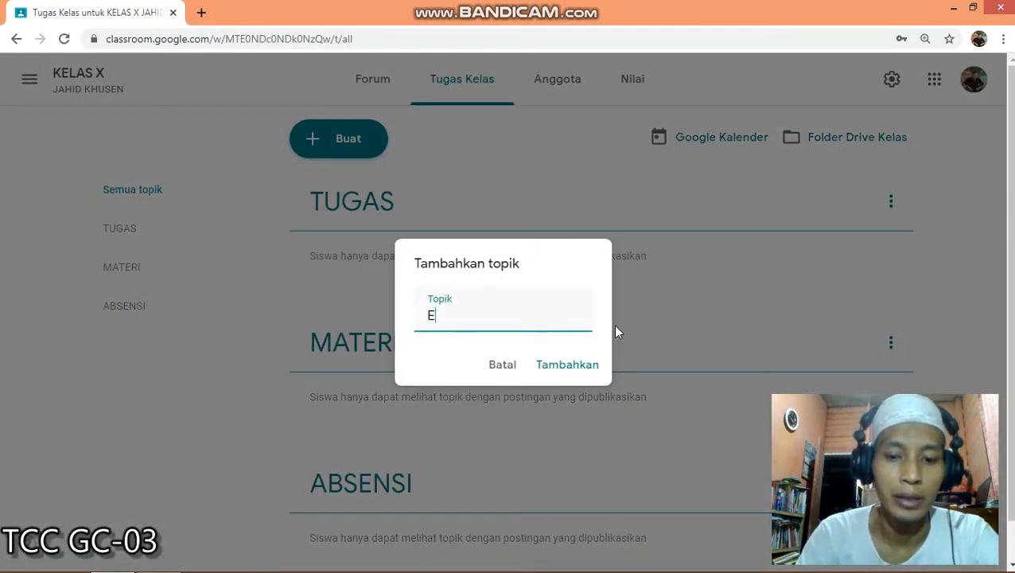
{"action": "type", "text": "VALU"}
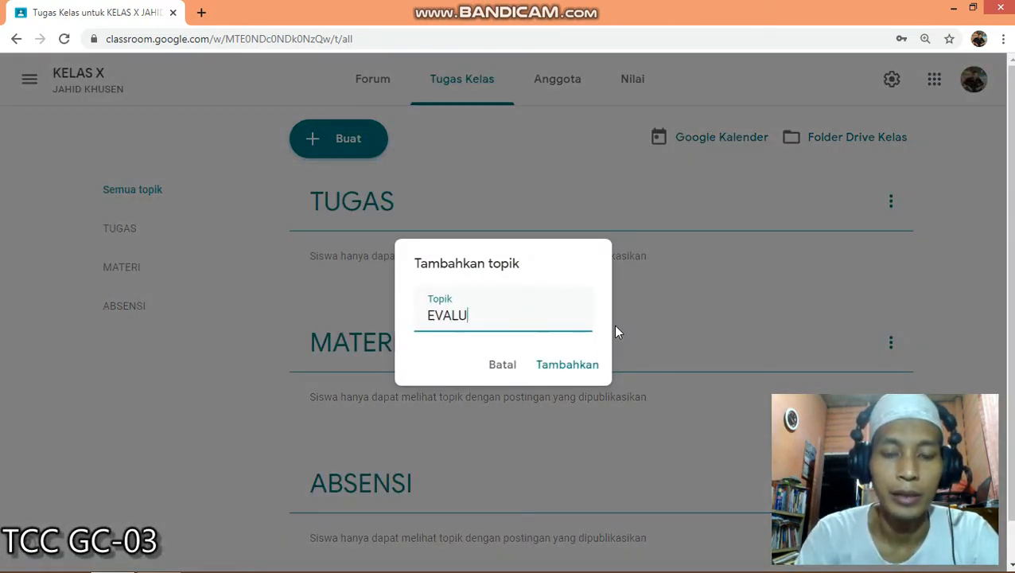
{"action": "type", "text": "ASI"}
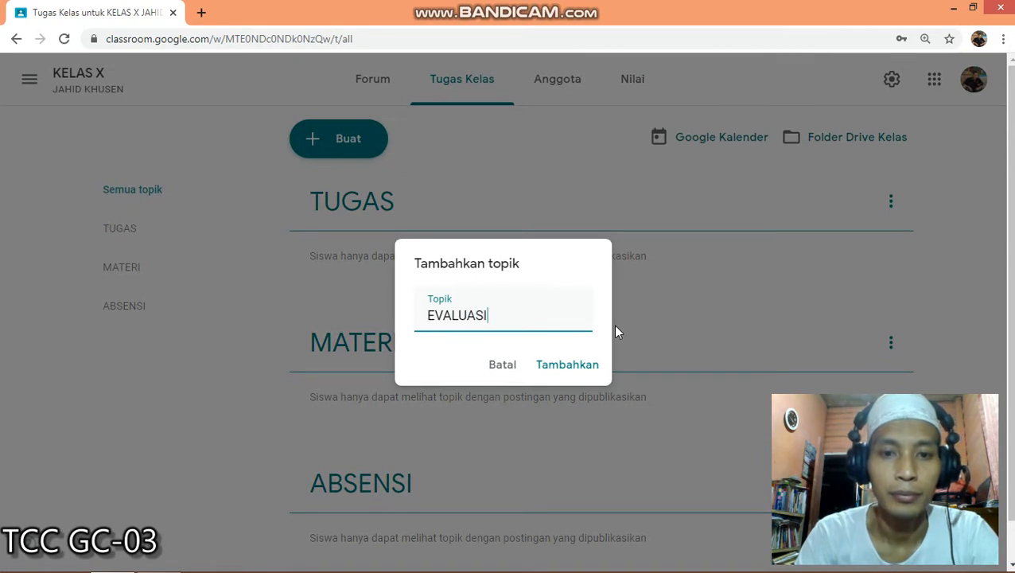
{"action": "left_click", "coordinate": [545, 362]}
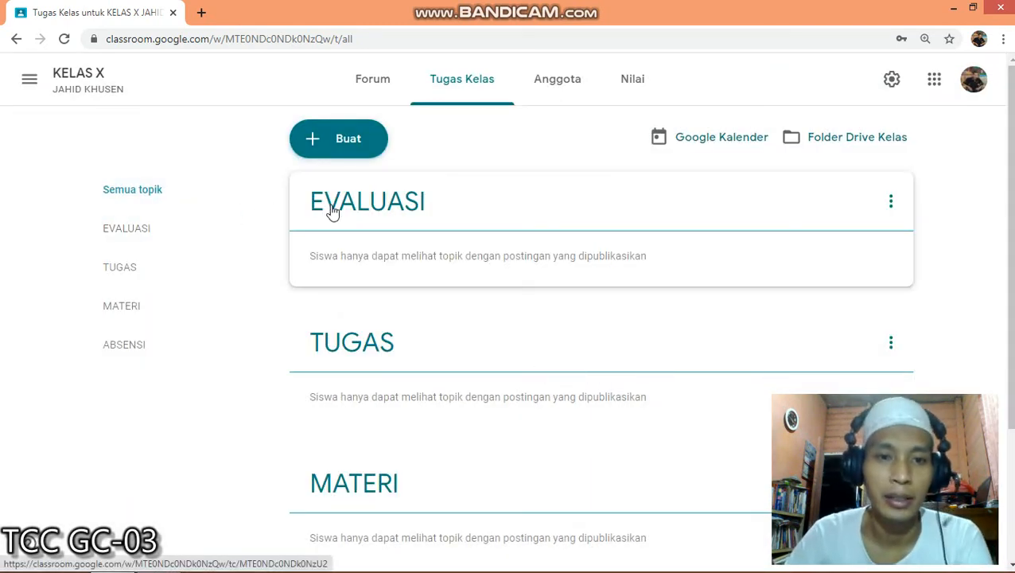
Rename the EVALUASI topic as "A. EVALUASI"
{"action": "left_click", "coordinate": [891, 207]}
{"action": "left_click", "coordinate": [854, 243]}
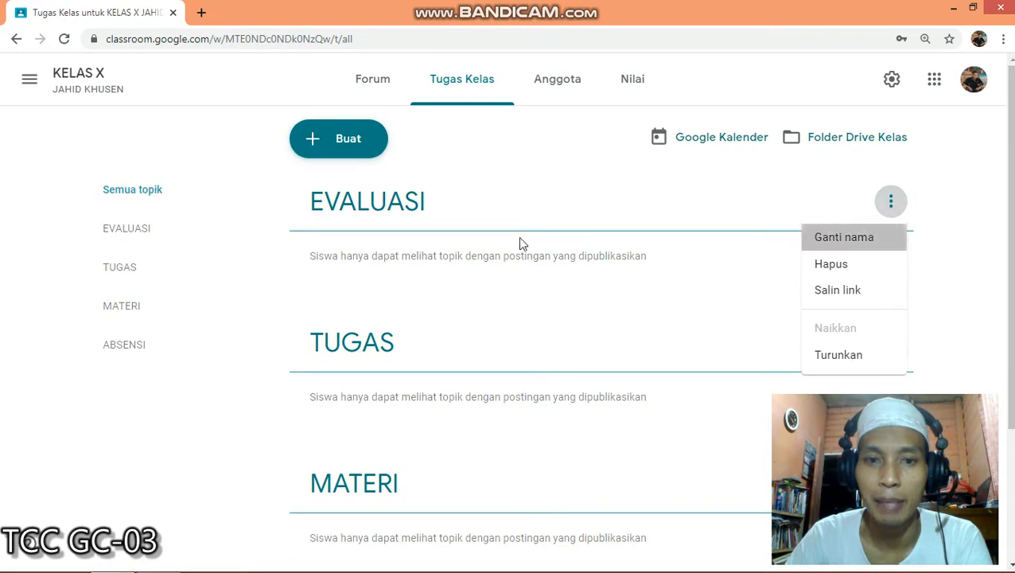
{"action": "type", "text": "aEVALUASI"}
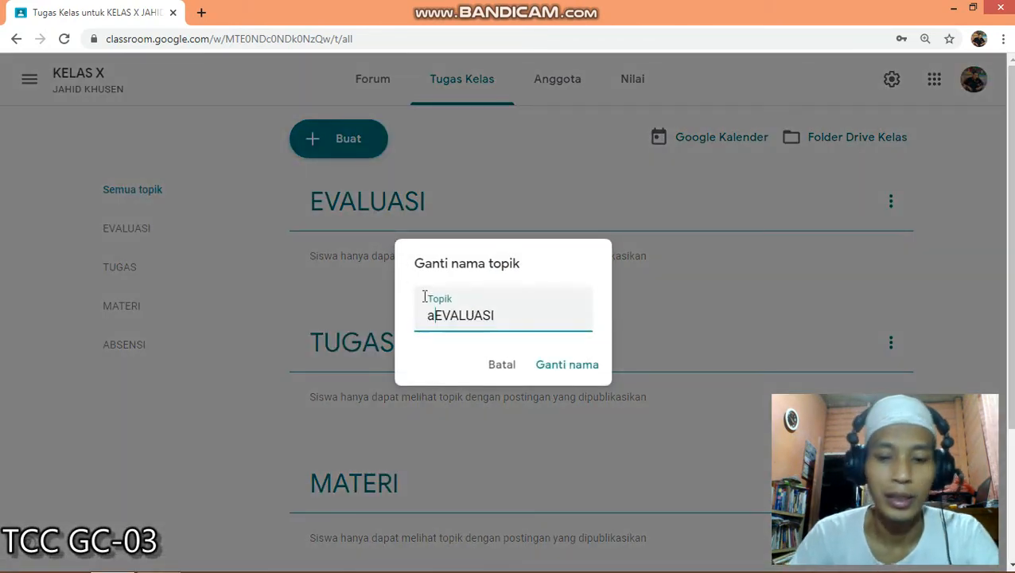
{"action": "key", "text": "BackSpace"}
{"action": "type", "text": "A."}
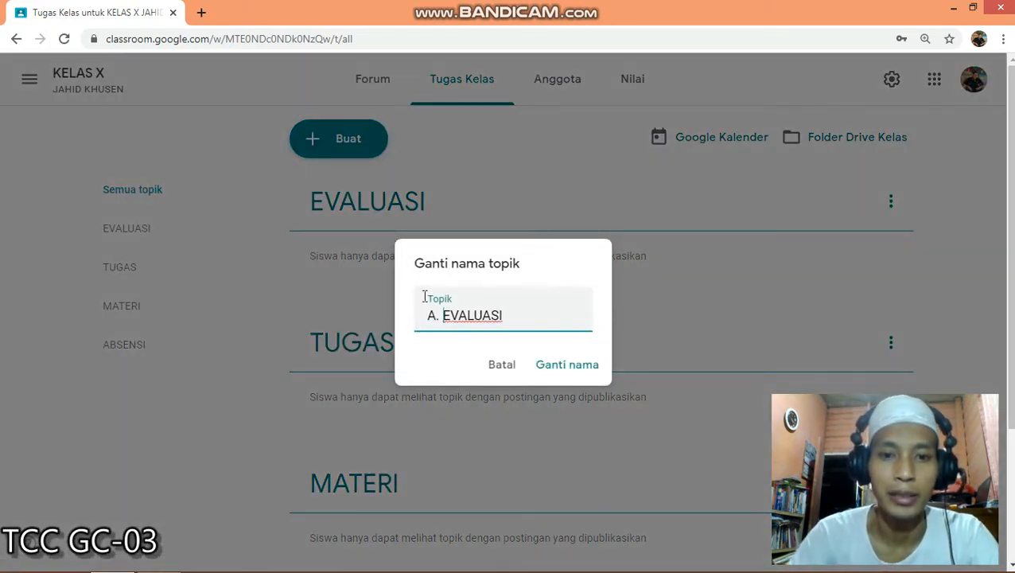
{"action": "left_click", "coordinate": [562, 368]}
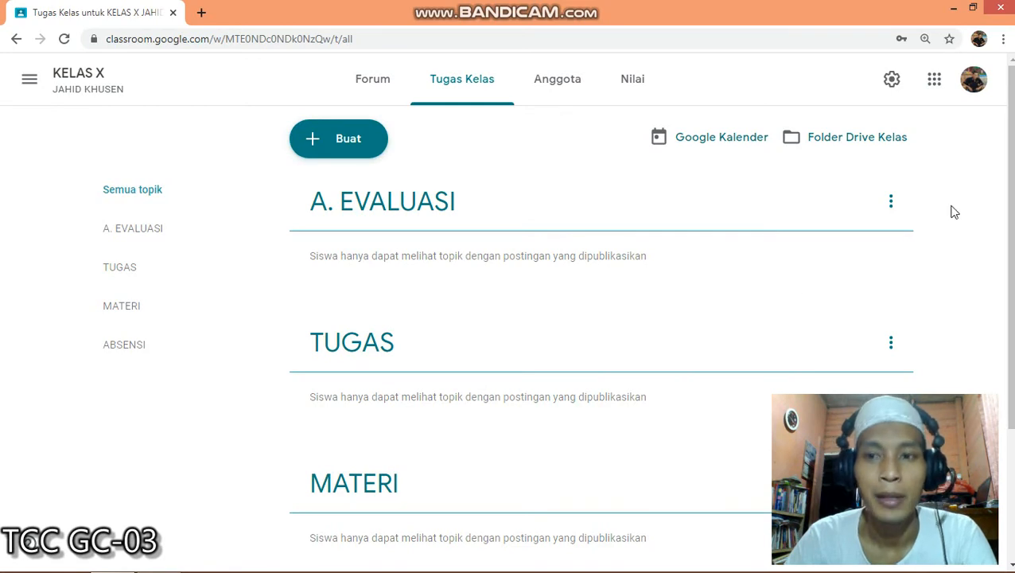
Rename the TUGAS topic as "C. TUGAS"
{"action": "scroll", "coordinate": [590, 268], "scroll_direction": "down", "scroll_amount": 1}
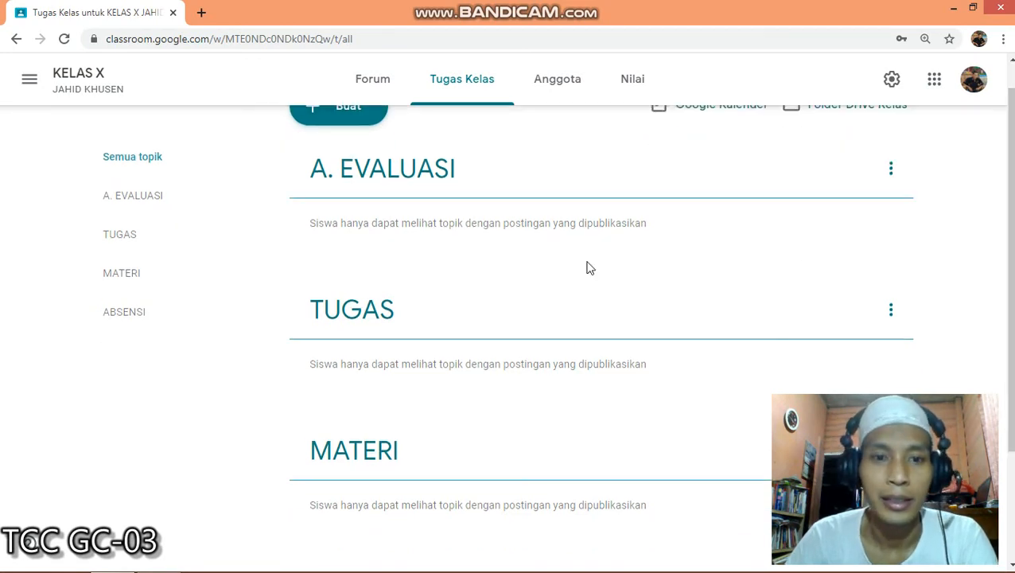
{"action": "left_click", "coordinate": [890, 311]}
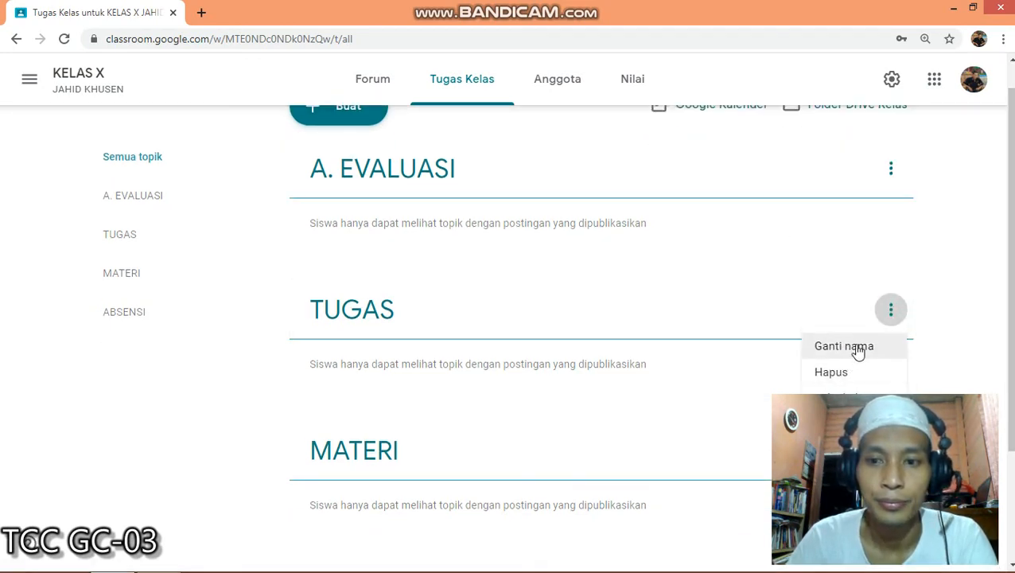
{"action": "left_click", "coordinate": [855, 348]}
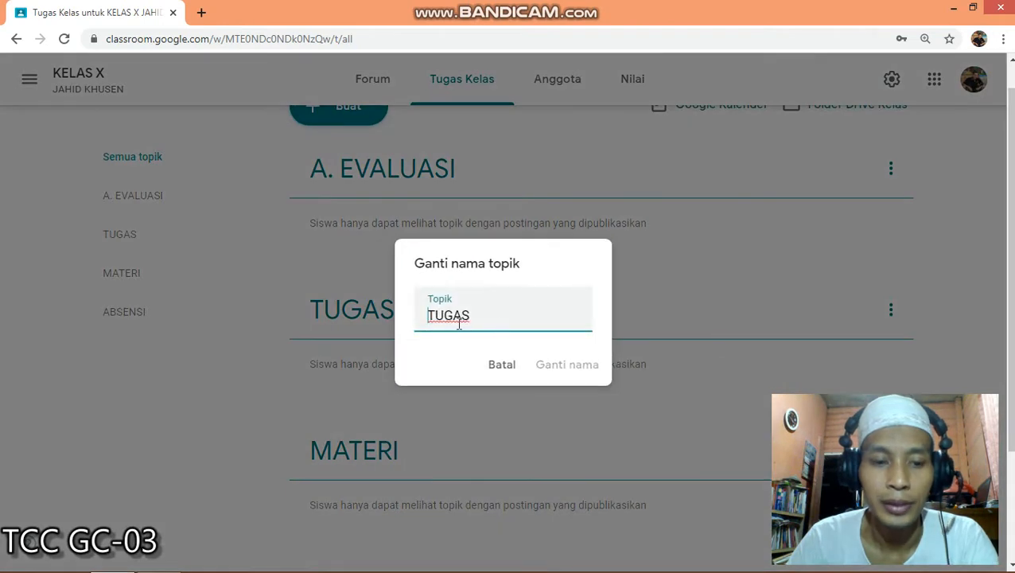
{"action": "type", "text": "c"}
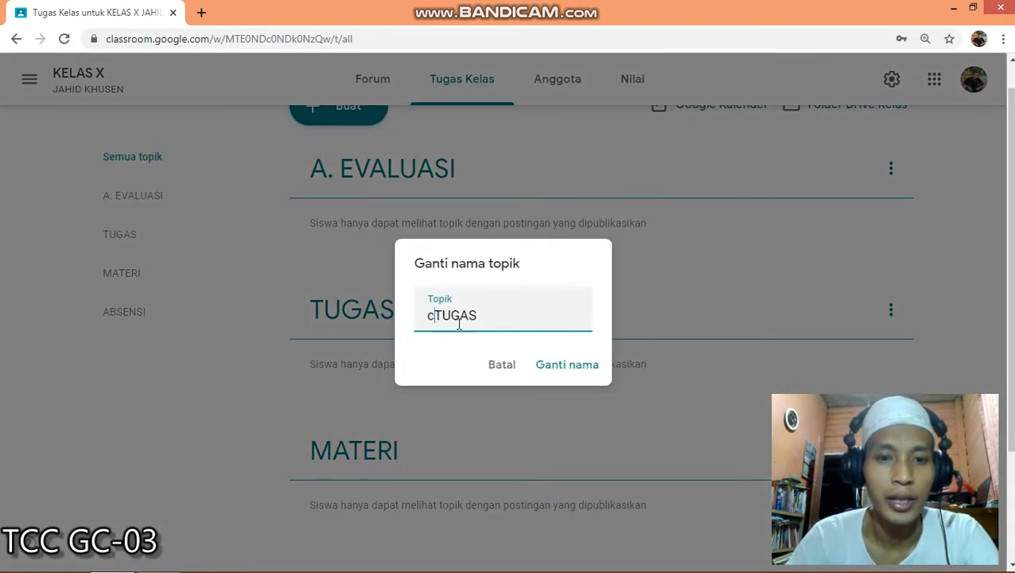
{"action": "key", "text": "BackSpace"}
{"action": "type", "text": "C."}
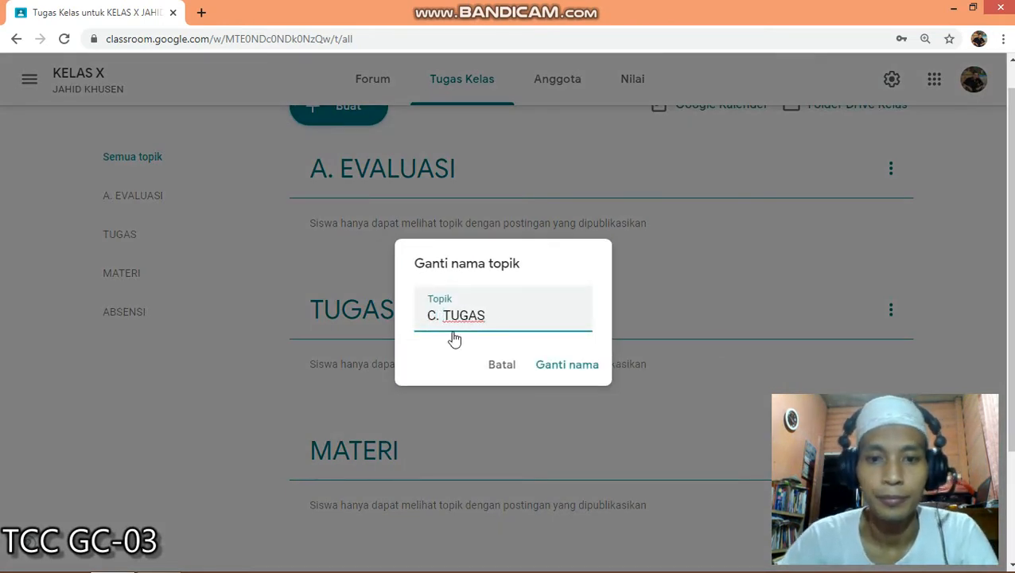
{"action": "left_click", "coordinate": [565, 367]}
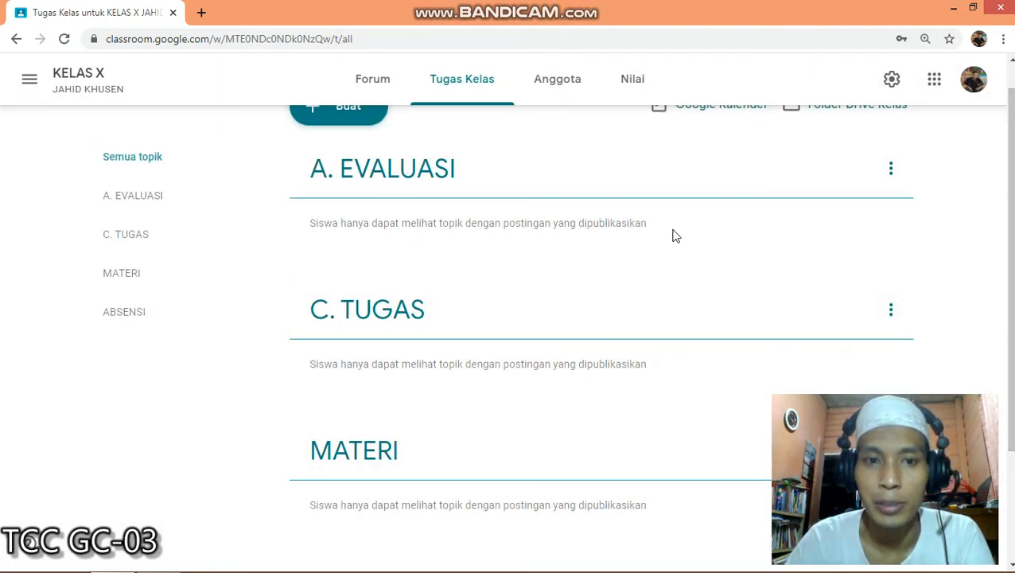
Move the C. TUGAS topic down one place, below MATERI
{"action": "left_click", "coordinate": [889, 314]}
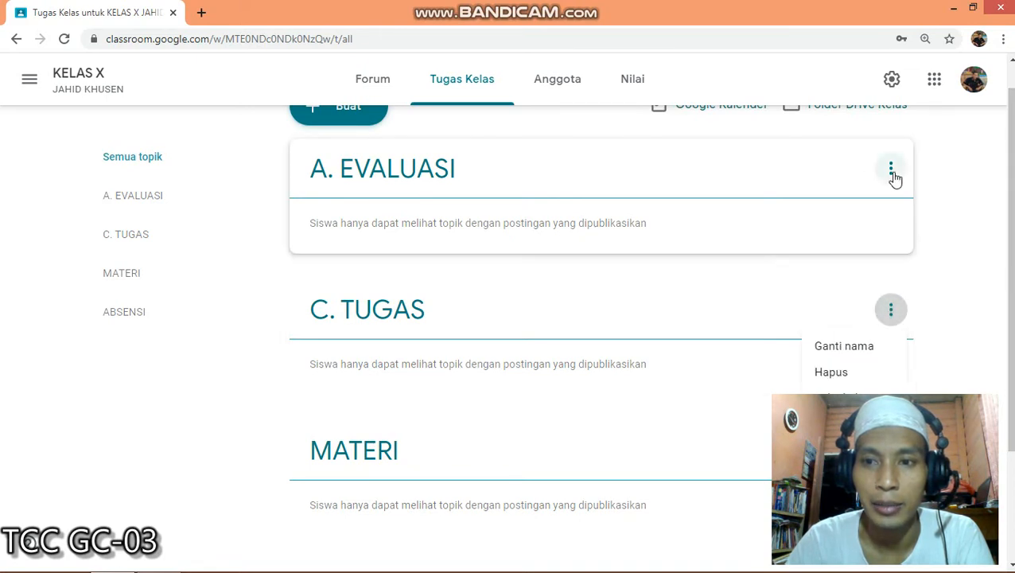
{"action": "left_click", "coordinate": [892, 173]}
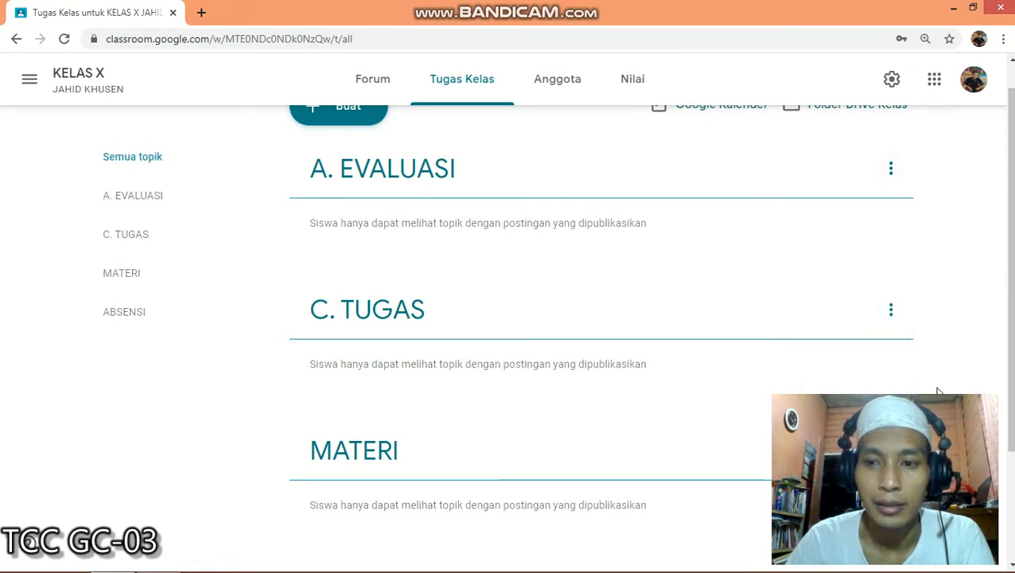
{"action": "scroll", "coordinate": [911, 305], "scroll_direction": "down", "scroll_amount": 3}
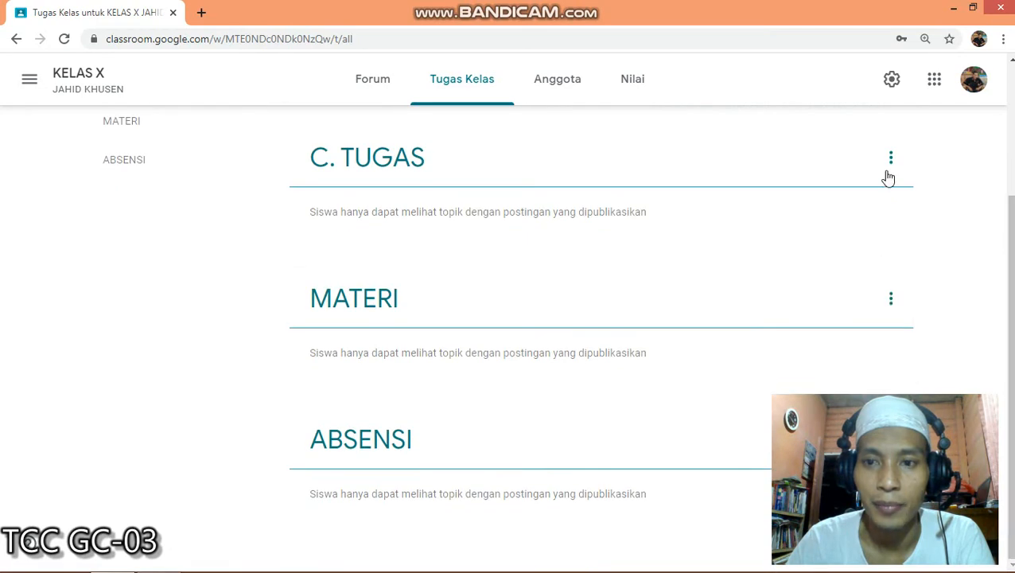
{"action": "left_click", "coordinate": [890, 157]}
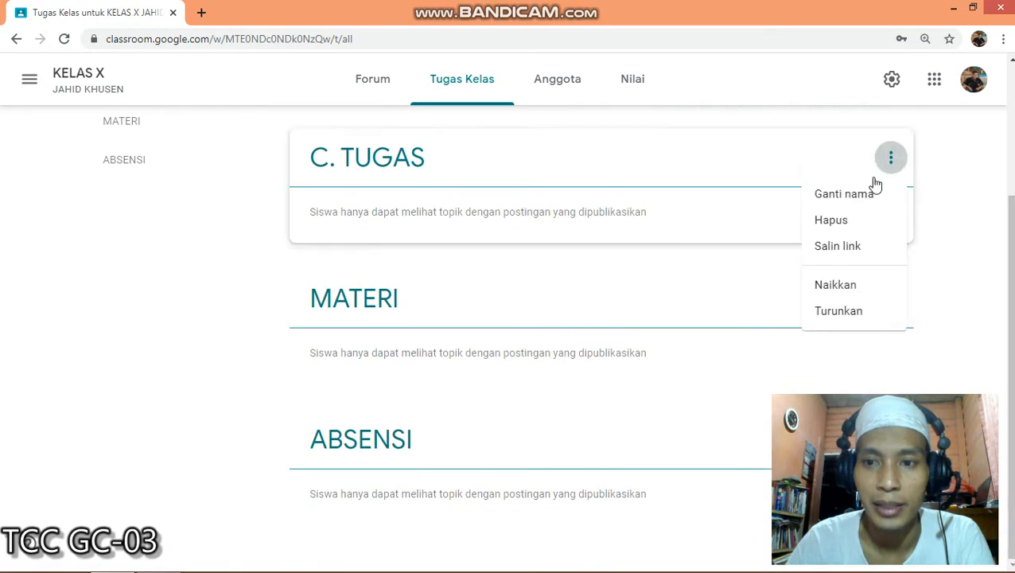
{"action": "left_click", "coordinate": [839, 311]}
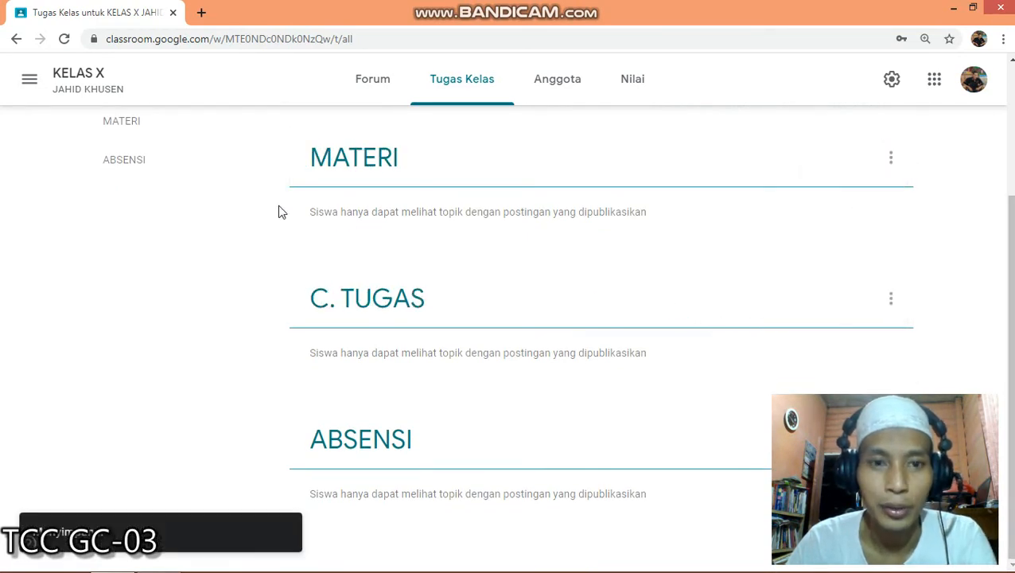
Rename the MATERI topic as "B. MATERI"
{"action": "left_click", "coordinate": [922, 165]}
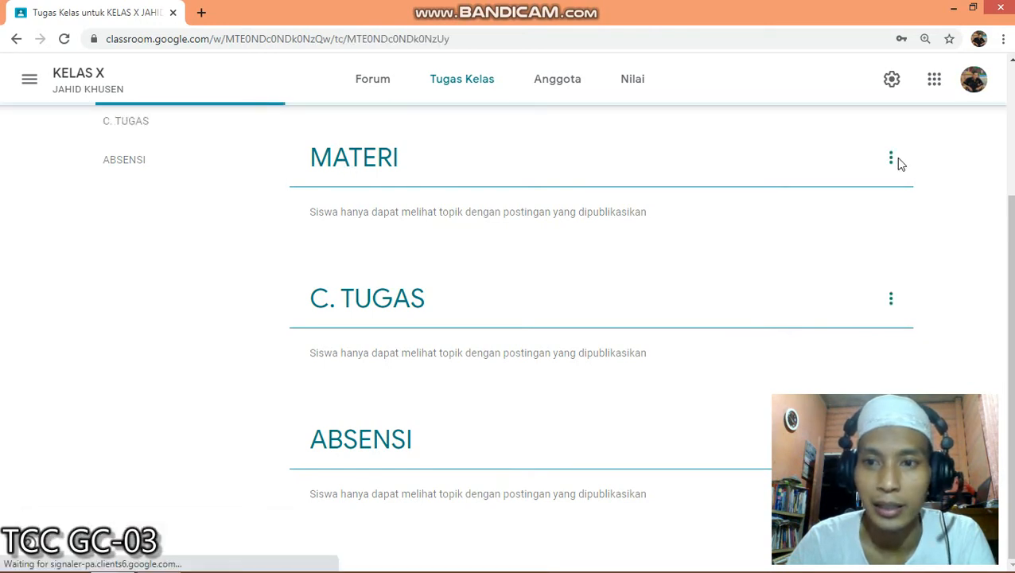
{"action": "left_click", "coordinate": [889, 157]}
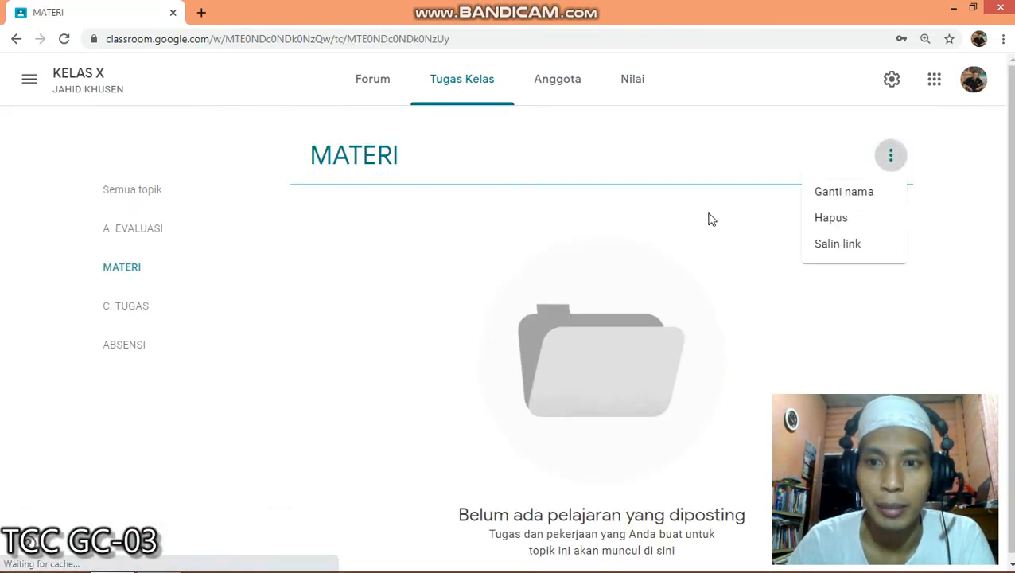
{"action": "left_click", "coordinate": [848, 199]}
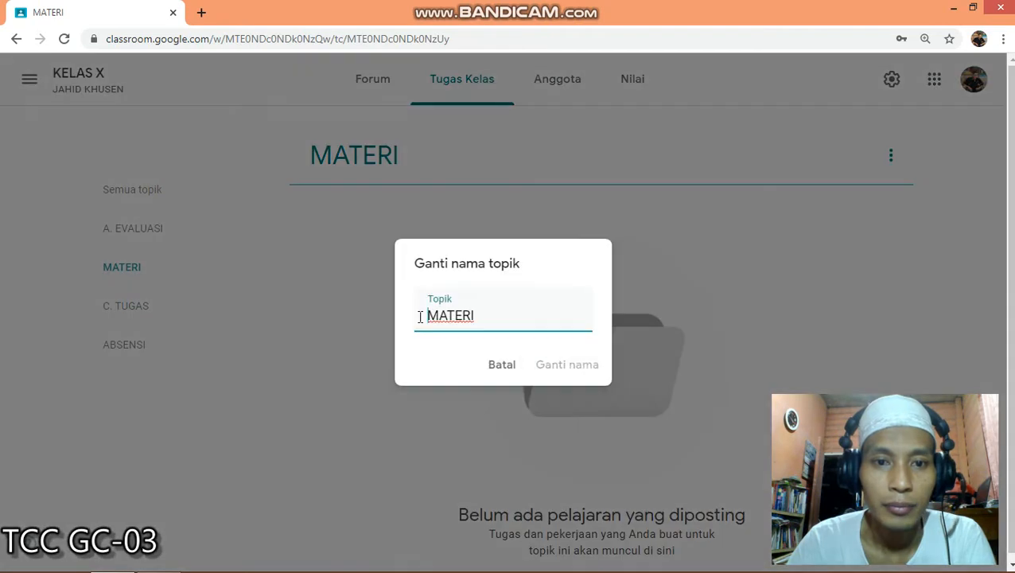
{"action": "type", "text": "b."}
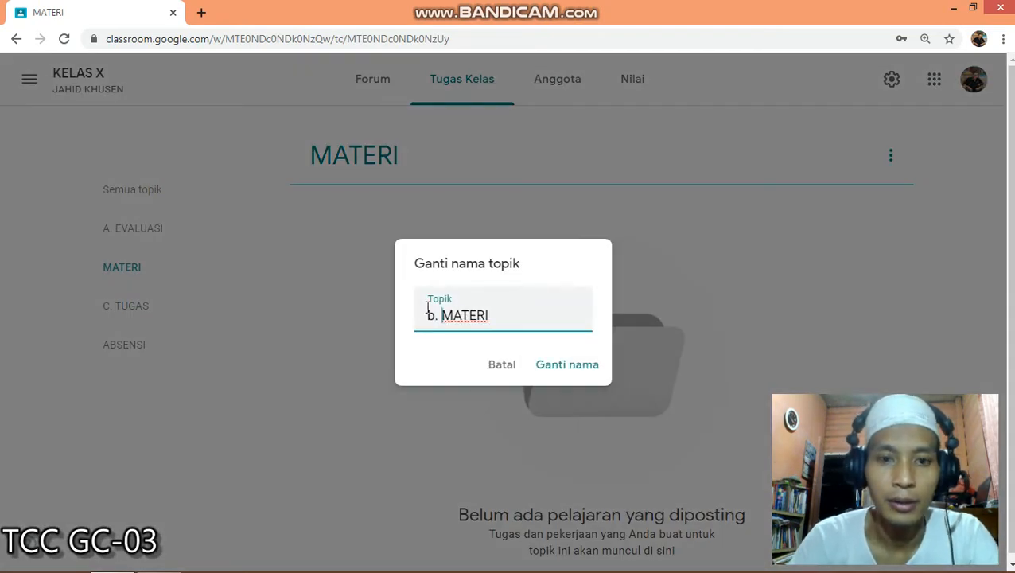
{"action": "key", "text": "BackSpace"}
{"action": "key", "text": "BackSpace"}
{"action": "key", "text": "BackSpace"}
{"action": "type", "text": "B"}
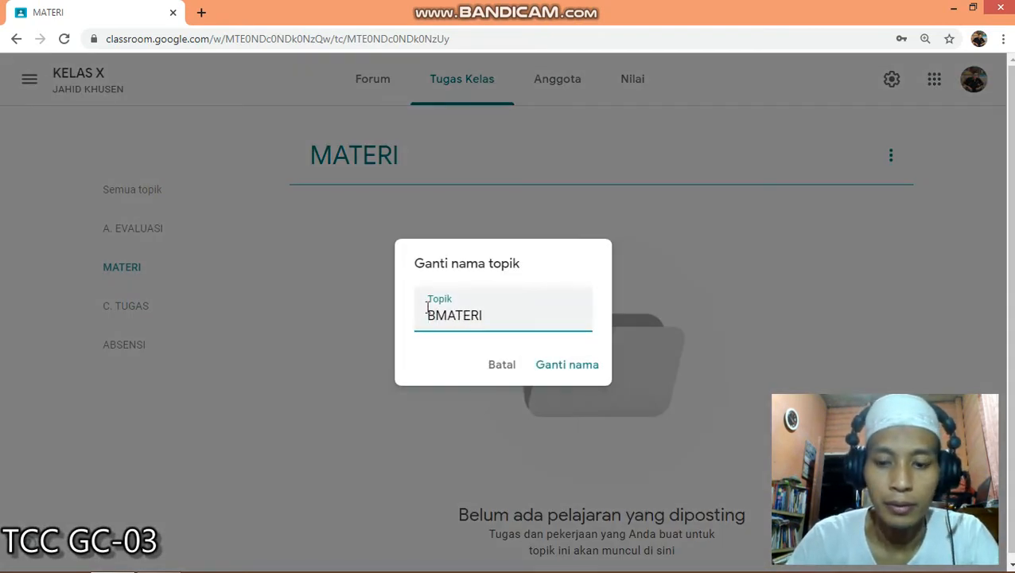
{"action": "type", "text": "."}
{"action": "left_click", "coordinate": [570, 379]}
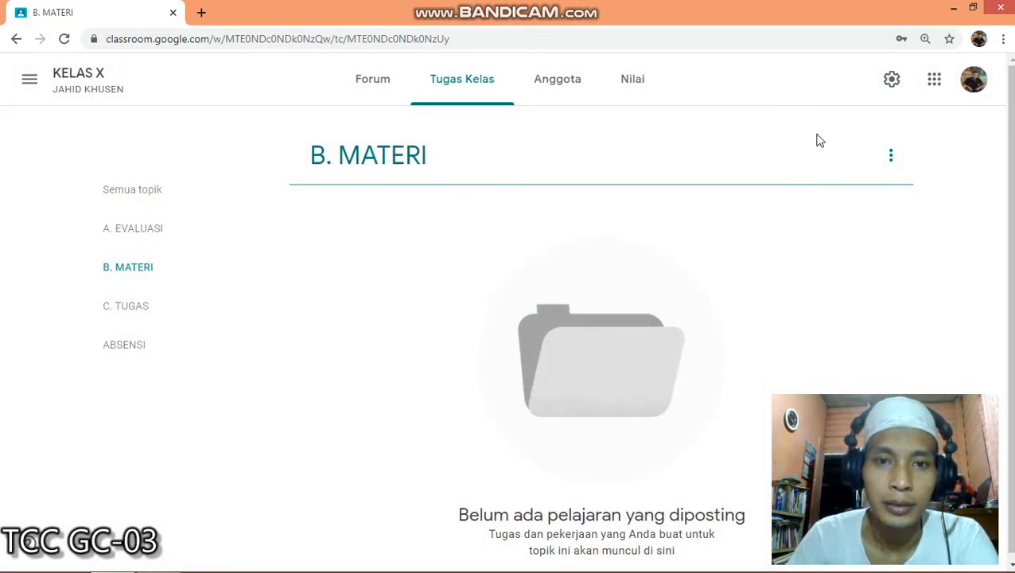
Return to the list of all classwork topics and create a new quiz assignment, with the developer tools closed
{"action": "left_click", "coordinate": [479, 93]}
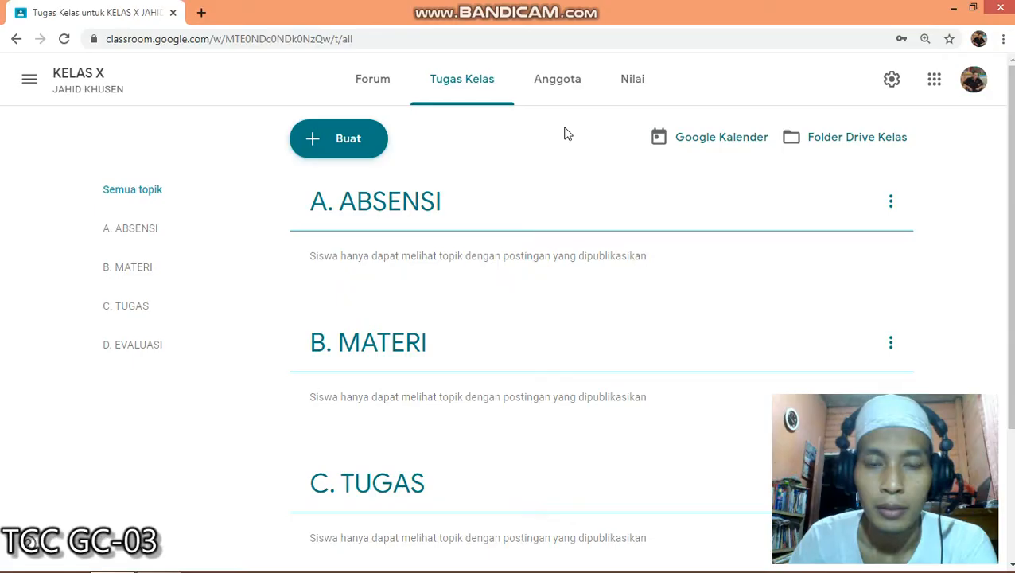
{"action": "key", "text": "ctrl+shift+i"}
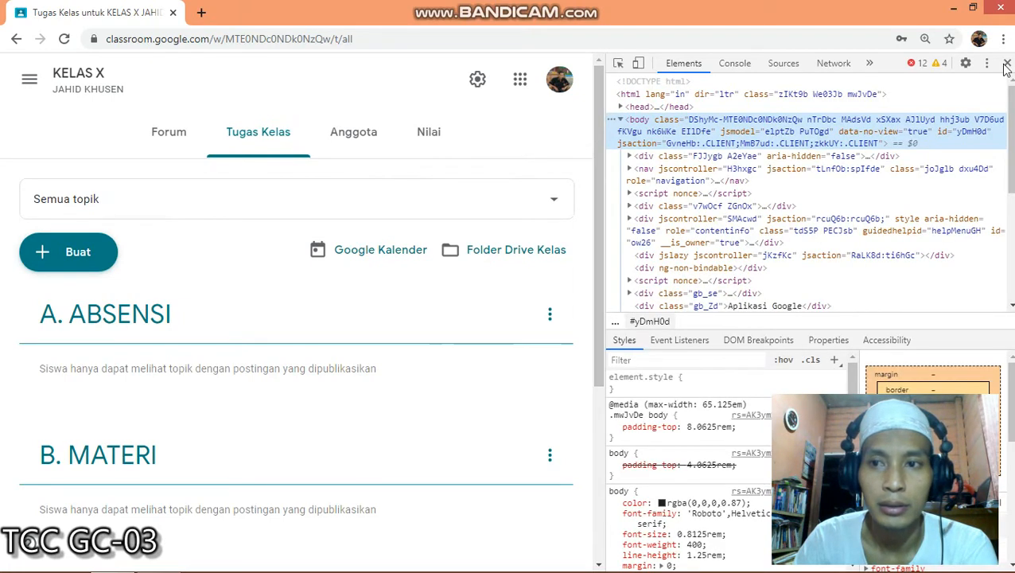
{"action": "left_click", "coordinate": [57, 253]}
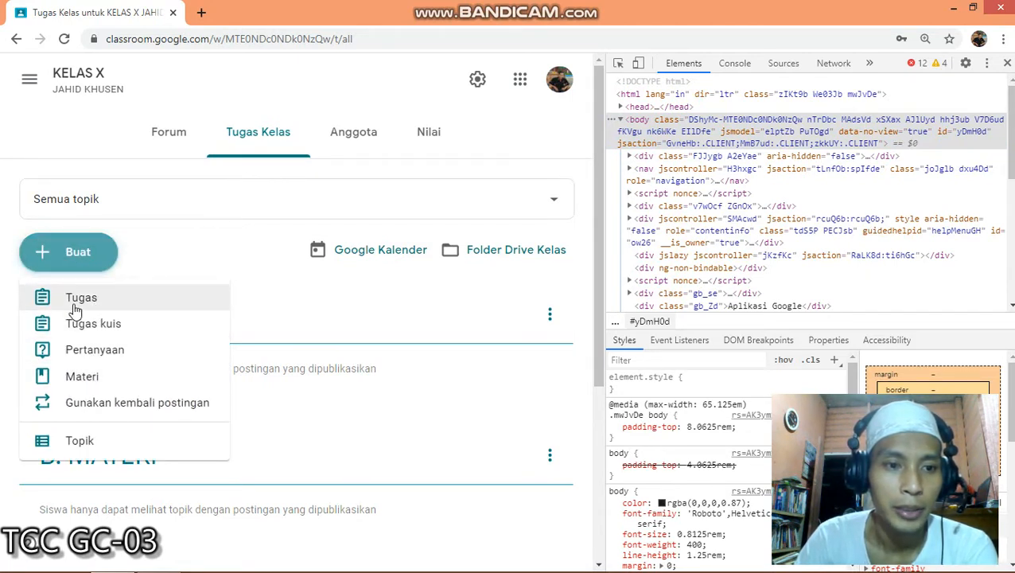
{"action": "left_click", "coordinate": [86, 332]}
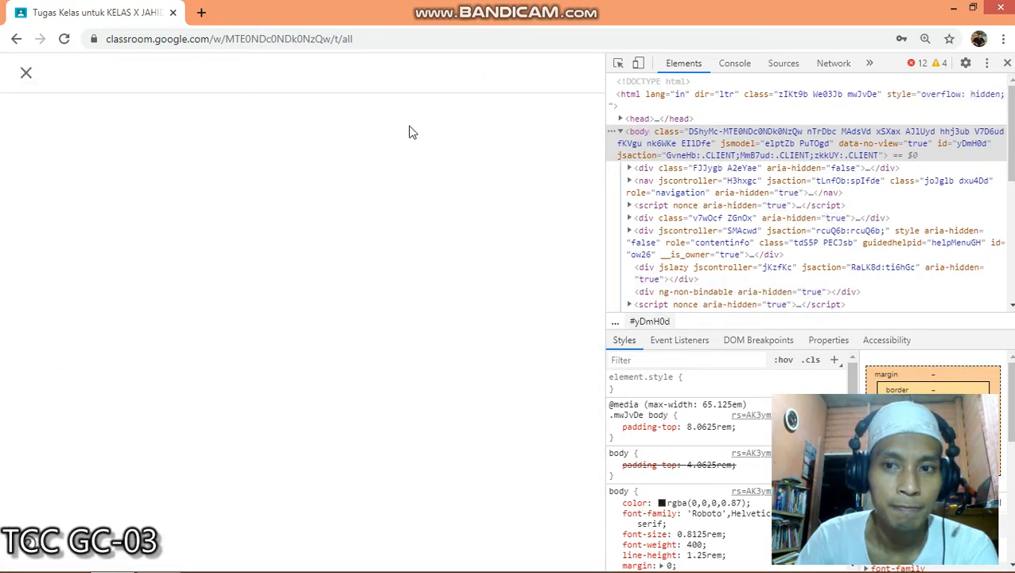
{"action": "left_click", "coordinate": [1007, 64]}
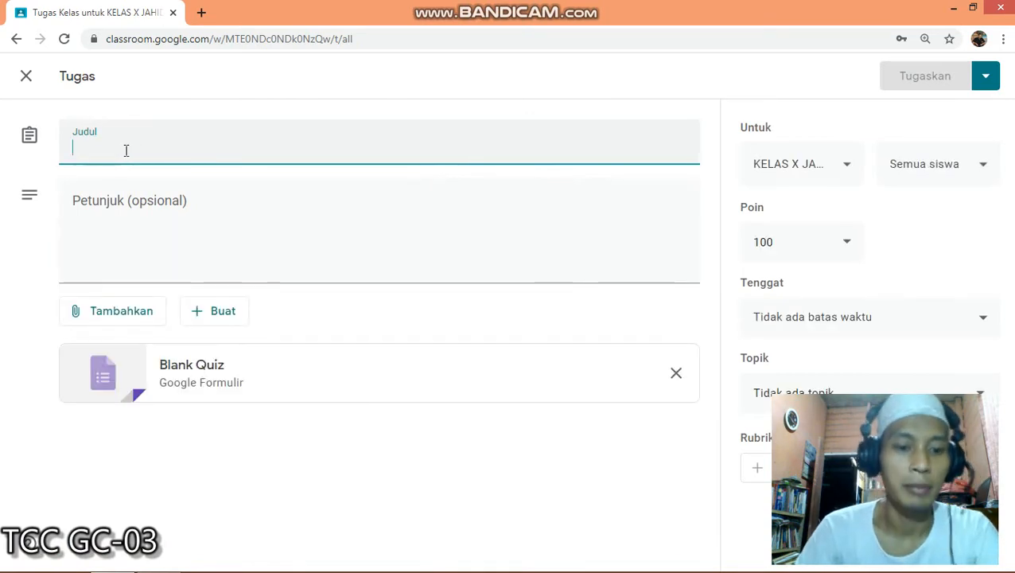
Title the assignment "ABSENSI" and write the instructions "Isilah Absensi ini sesuai dengan tanggal dan jadwal"
{"action": "type", "text": "ABSENSI"}
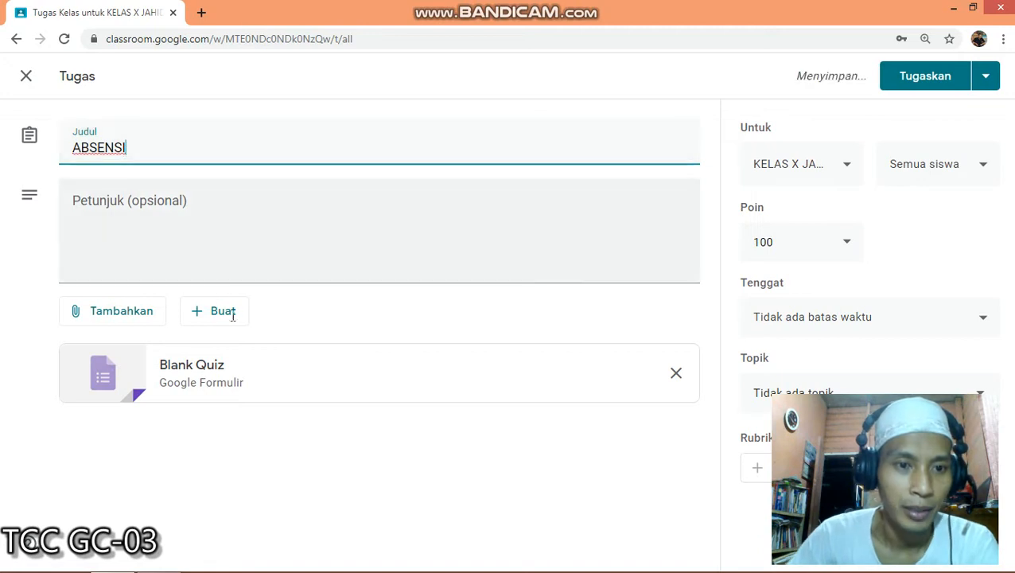
{"action": "left_click", "coordinate": [187, 225]}
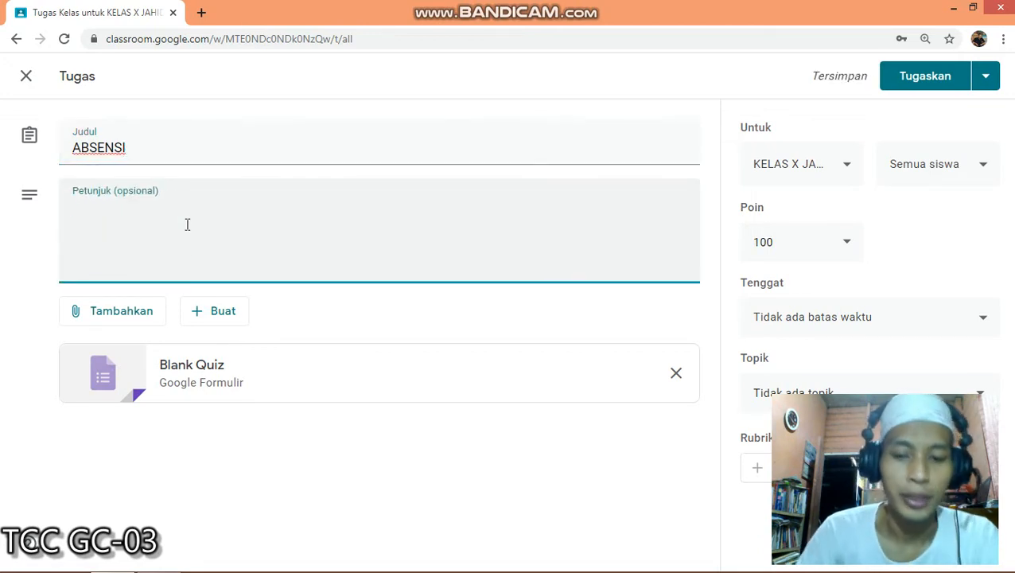
{"action": "type", "text": "ilah"}
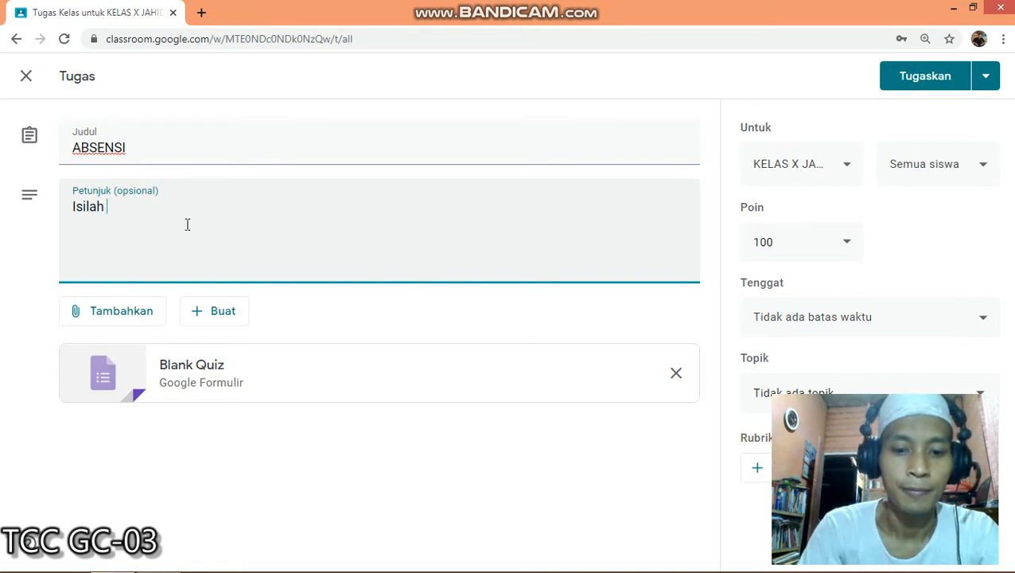
{"action": "type", "text": "silah Bas"}
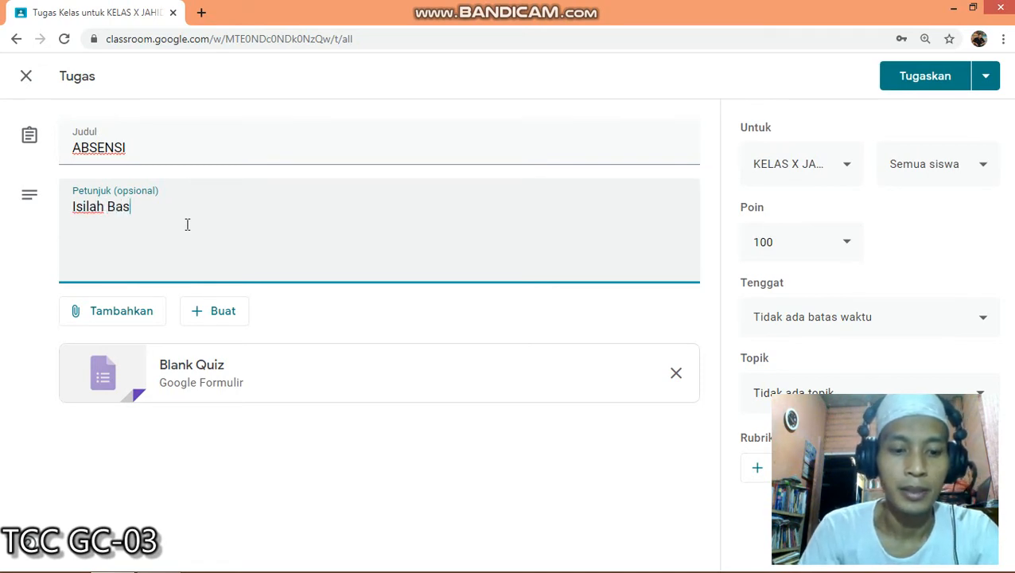
{"action": "type", "text": "ensi"}
{"action": "key", "text": "BackSpace"}
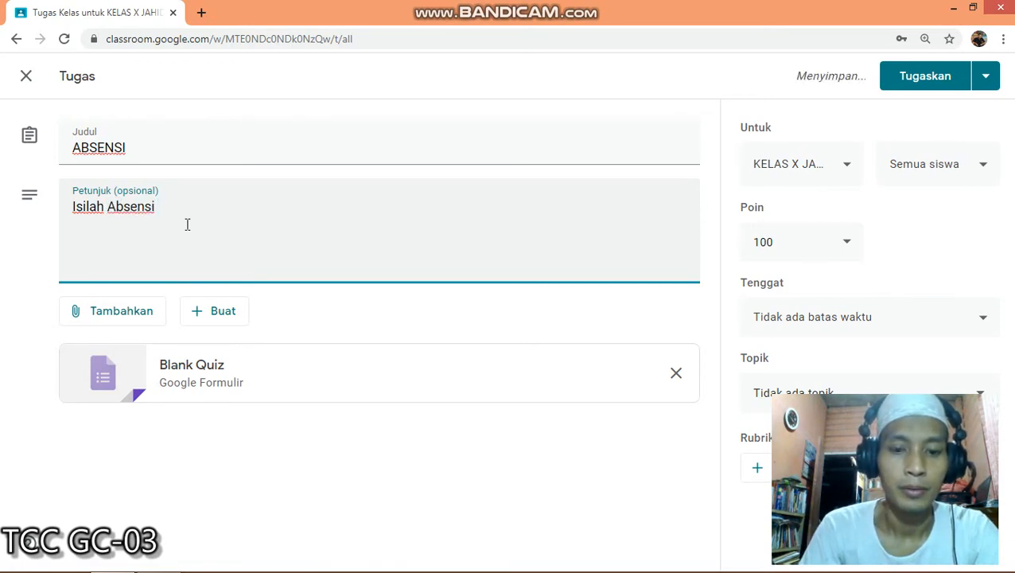
{"action": "type", "text": "ini "}
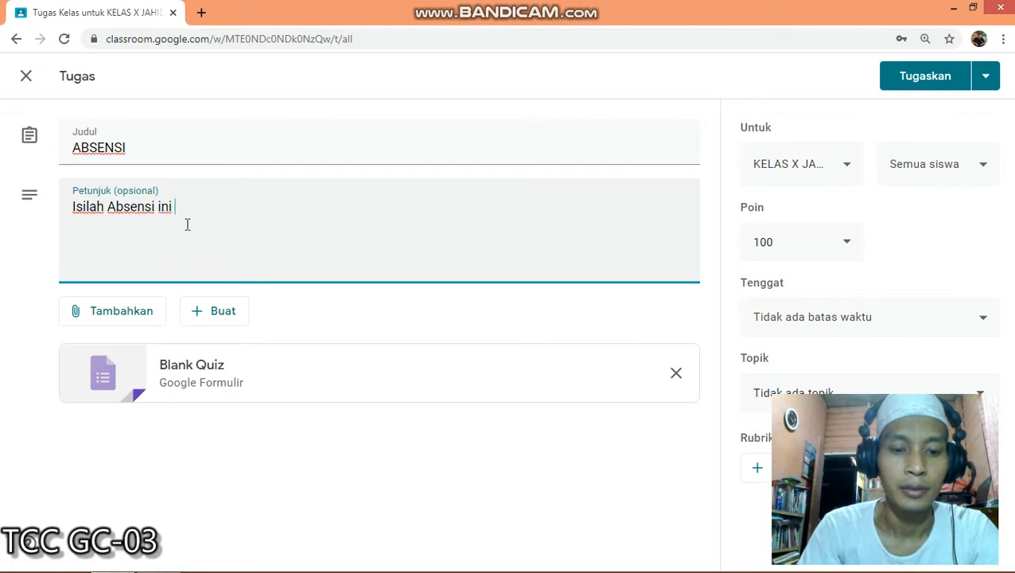
{"action": "type", "text": "sesuai dengan"}
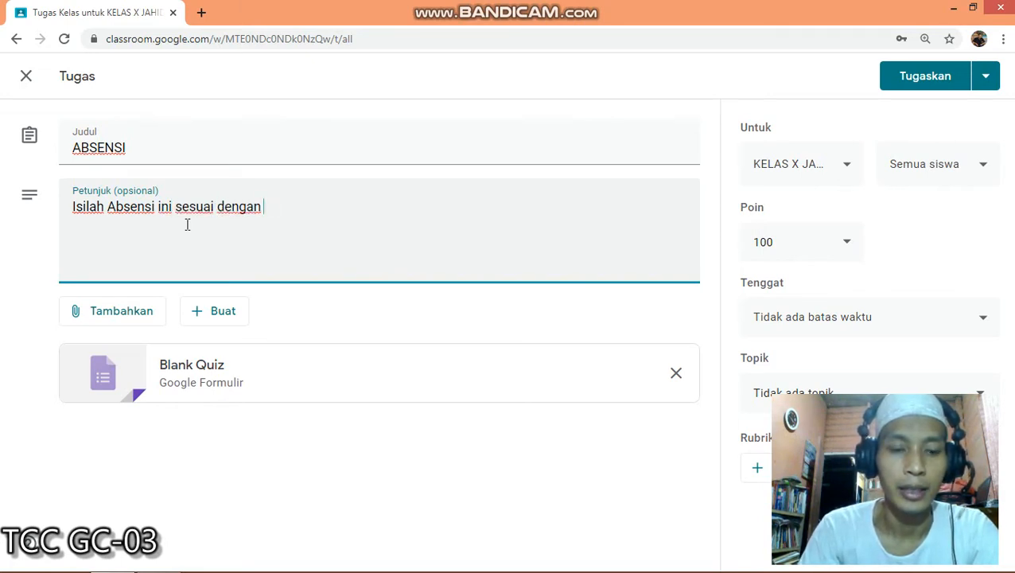
{"action": "type", "text": " tanggal dan jadwal"}
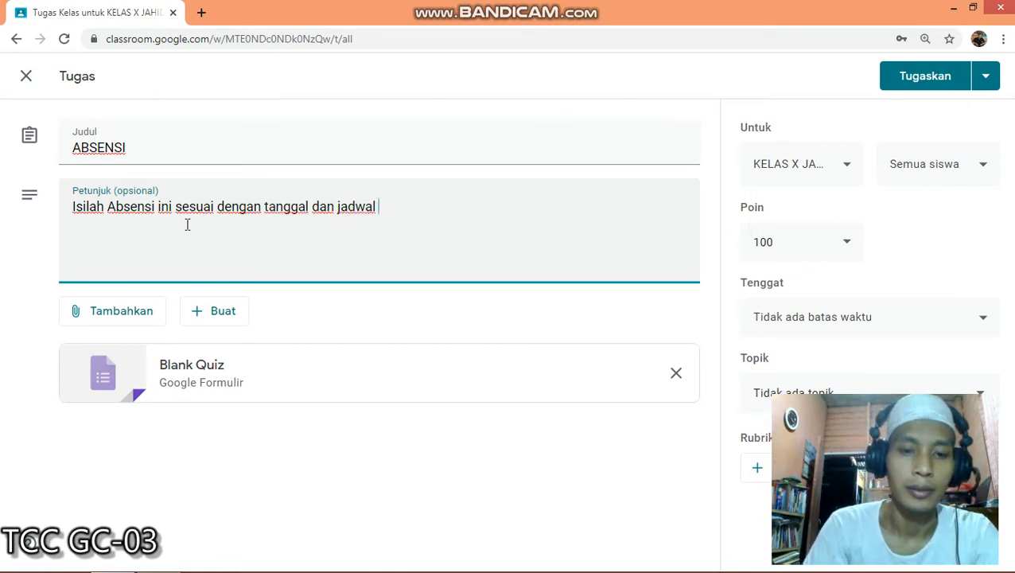
Reword the assignment's instructions to read "Isilah Absensi ini sesuai dengan jadwal belajar ananda"
{"action": "key", "text": "BackSpace"}
{"action": "key", "text": "BackSpace"}
{"action": "key", "text": "BackSpace"}
{"action": "key", "text": "BackSpace"}
{"action": "key", "text": "BackSpace"}
{"action": "key", "text": "BackSpace"}
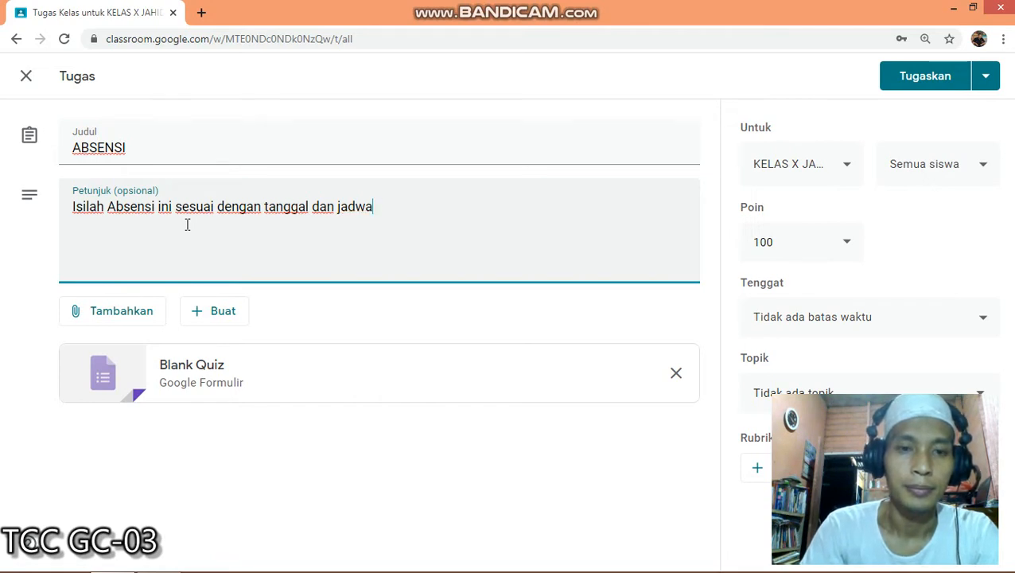
{"action": "key", "text": "BackSpace"}
{"action": "key", "text": "BackSpace"}
{"action": "key", "text": "BackSpace"}
{"action": "key", "text": "BackSpace"}
{"action": "key", "text": "BackSpace"}
{"action": "key", "text": "BackSpace"}
{"action": "key", "text": "BackSpace"}
{"action": "key", "text": "BackSpace"}
{"action": "key", "text": "BackSpace"}
{"action": "key", "text": "BackSpace"}
{"action": "key", "text": "BackSpace"}
{"action": "key", "text": "BackSpace"}
{"action": "key", "text": "BackSpace"}
{"action": "key", "text": "BackSpace"}
{"action": "key", "text": "BackSpace"}
{"action": "key", "text": "BackSpace"}
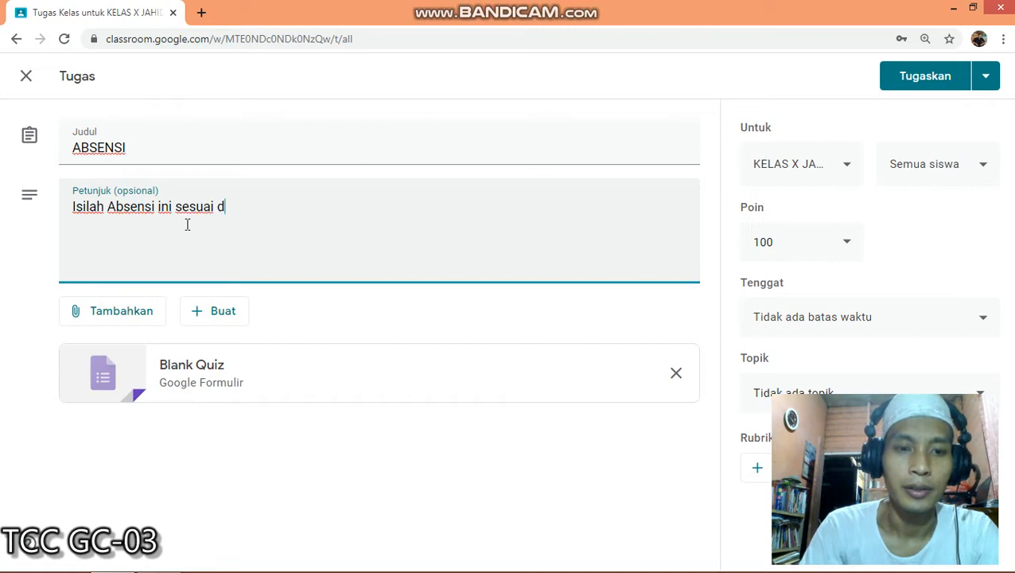
{"action": "type", "text": "engan "}
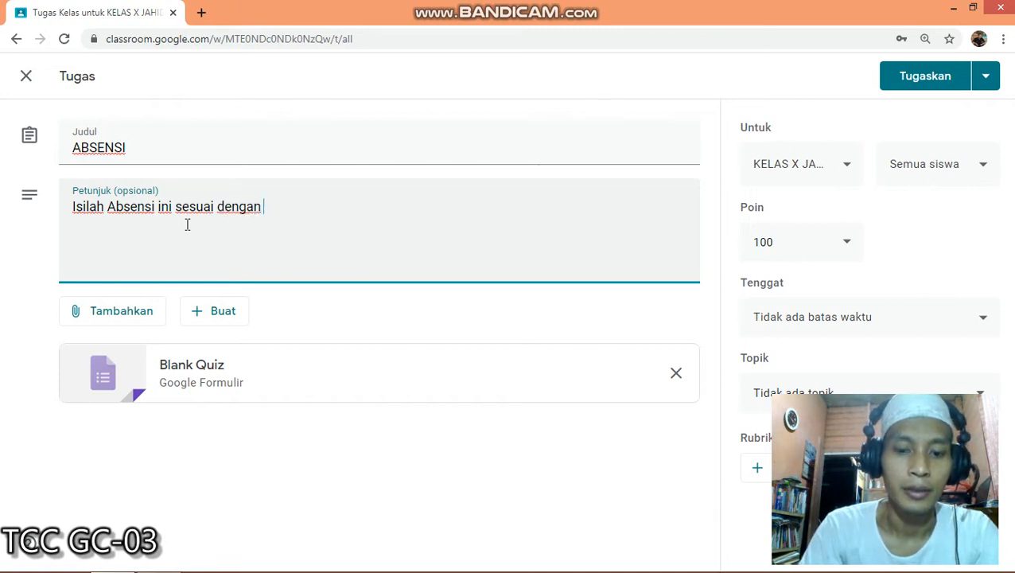
{"action": "type", "text": "jadwal"}
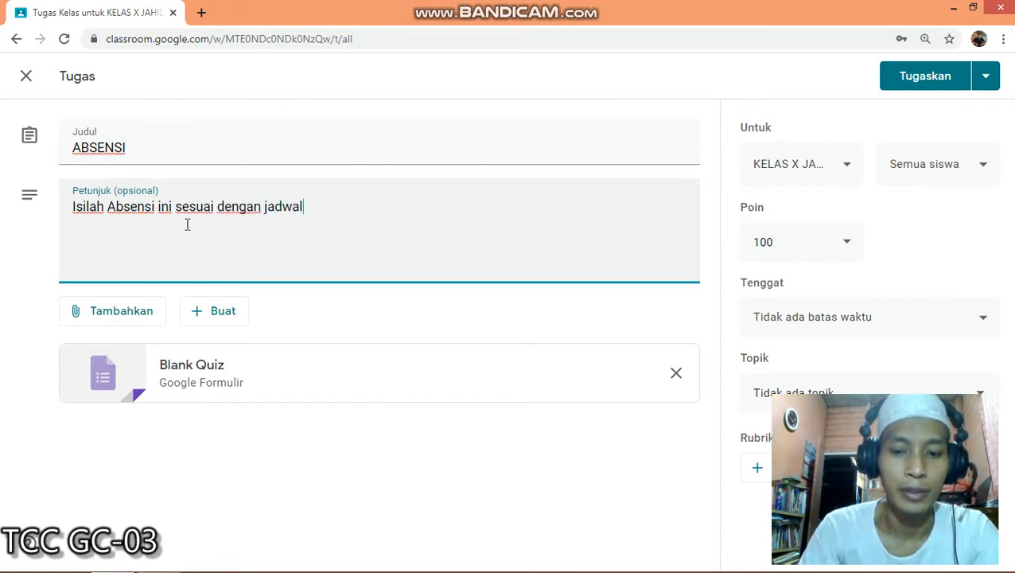
{"action": "type", "text": " belajar an"}
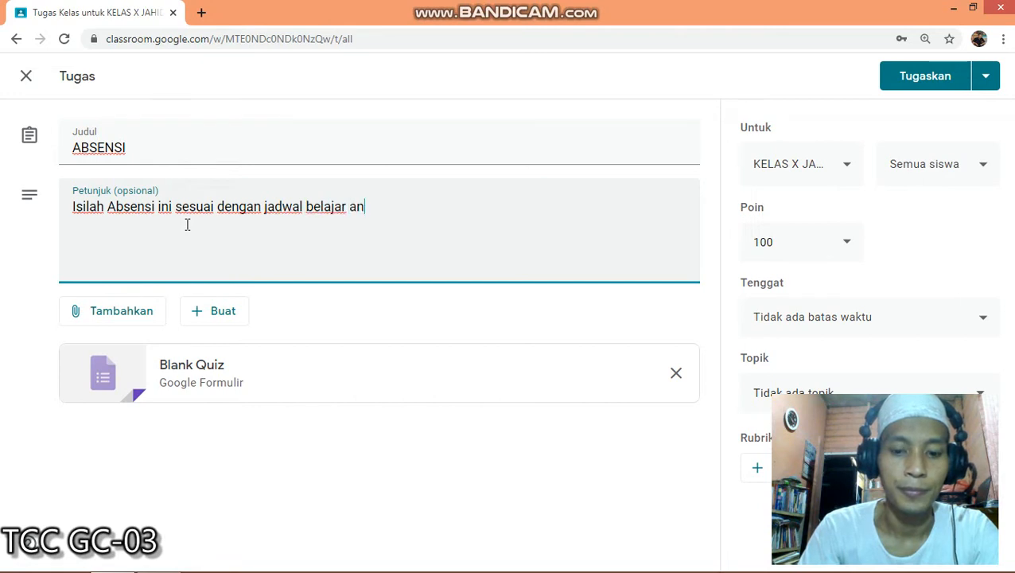
{"action": "type", "text": "anda"}
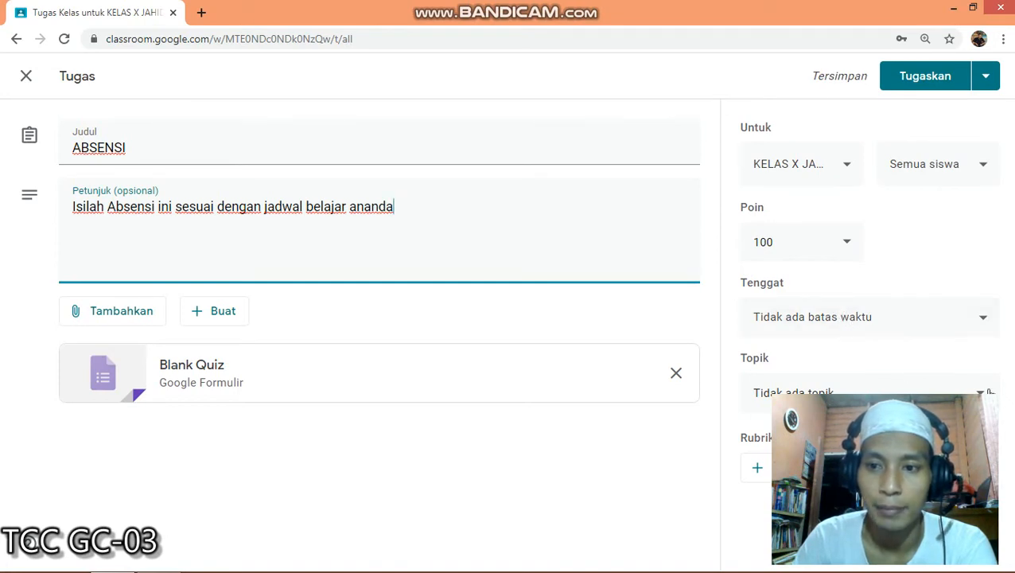
File the ABSENSI assignment under the topic "A. ABSENSI"
{"action": "left_click", "coordinate": [981, 393]}
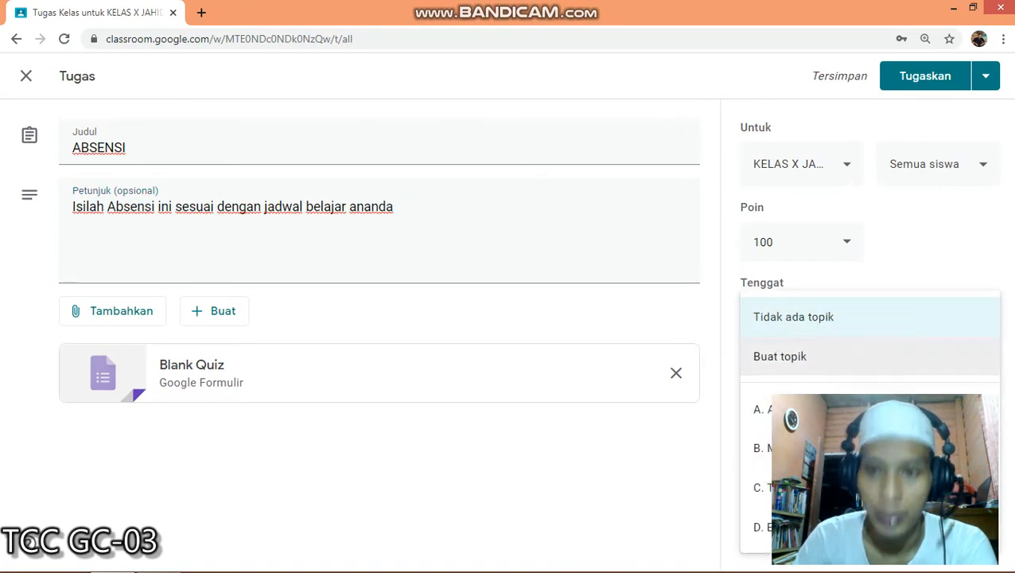
{"action": "left_click", "coordinate": [782, 356]}
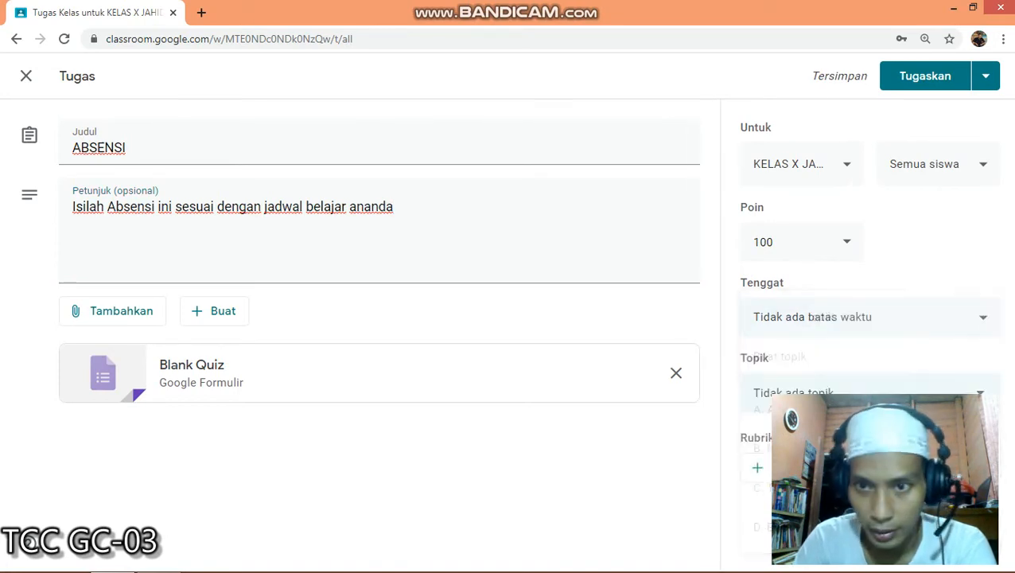
{"action": "left_click", "coordinate": [981, 392]}
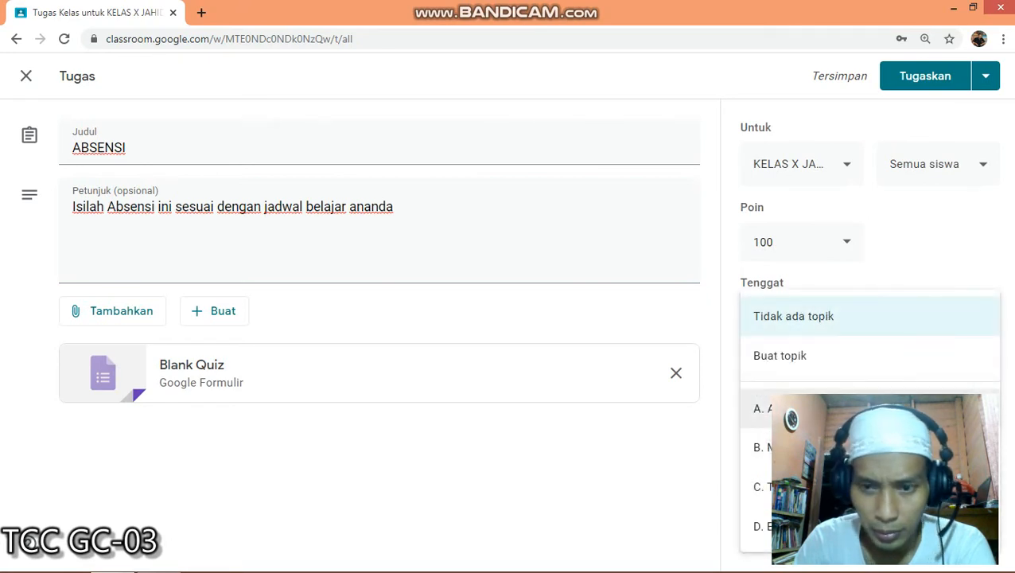
{"action": "left_click", "coordinate": [764, 415]}
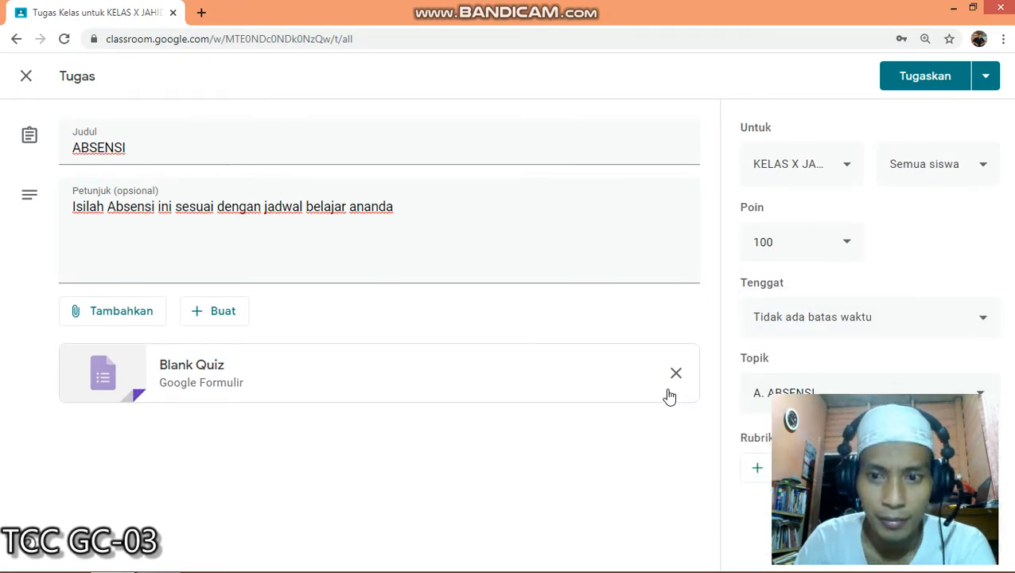
{"action": "double_click", "coordinate": [753, 358]}
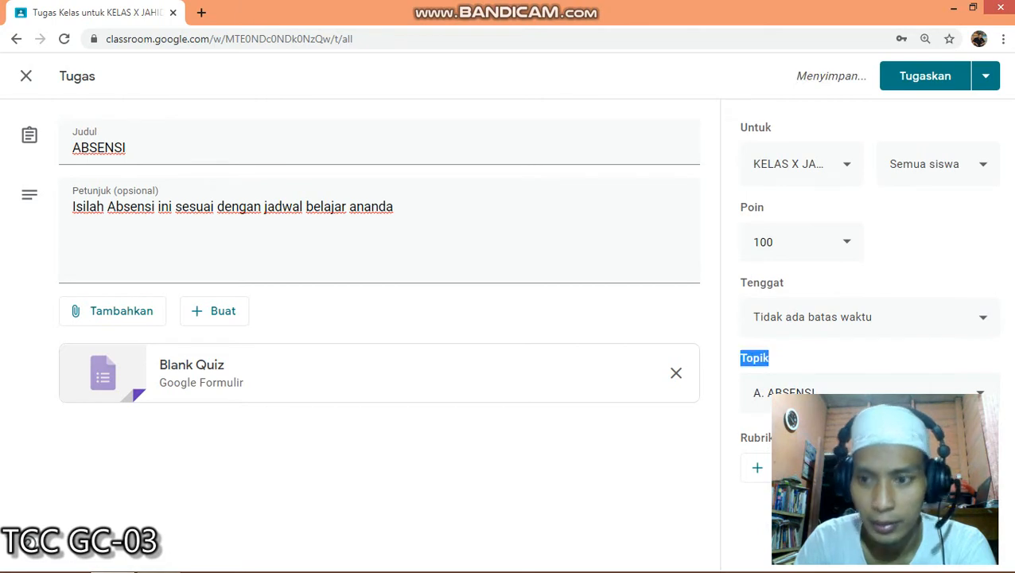
{"action": "left_click", "coordinate": [420, 447]}
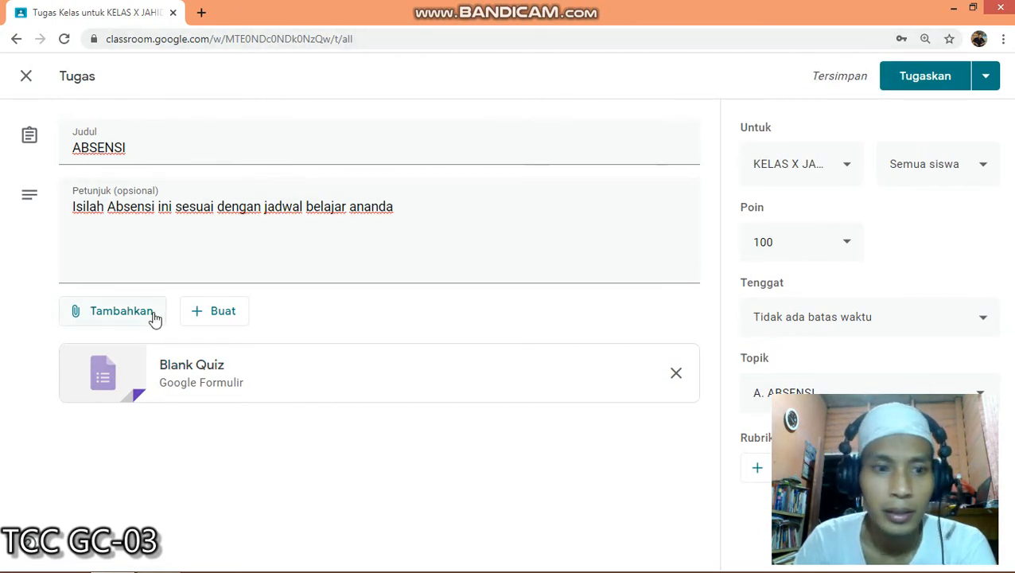
Open the attached Blank Quiz in Google Forms and replace the form's title with "ABSENSI BIOLOGI"
{"action": "left_click", "coordinate": [193, 380]}
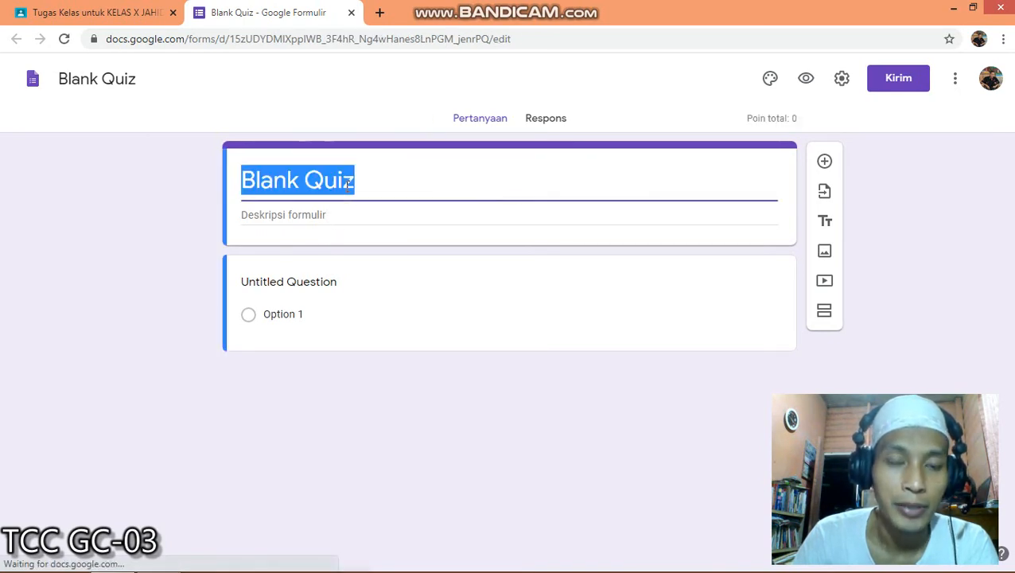
{"action": "type", "text": "A"}
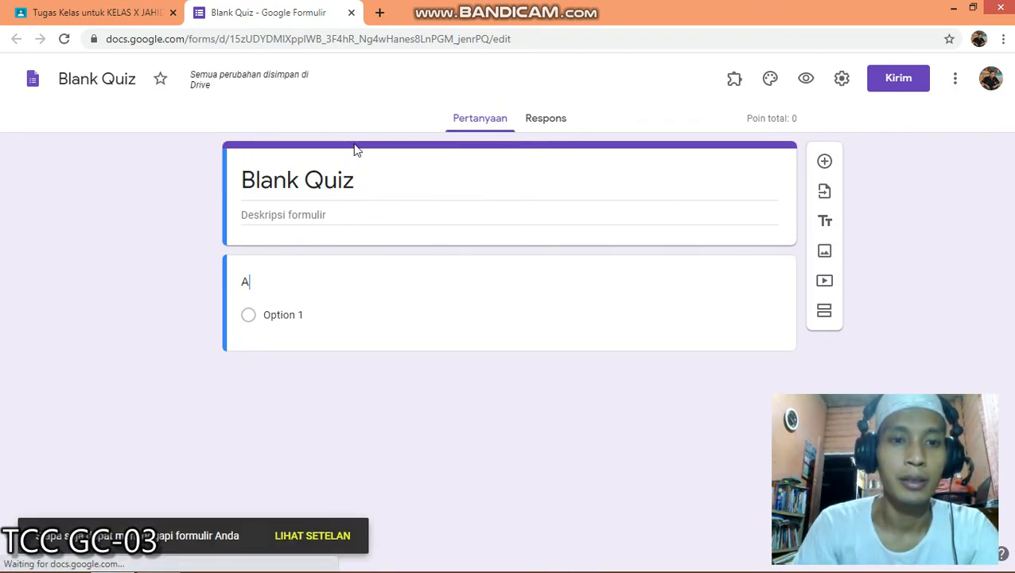
{"action": "left_click", "coordinate": [405, 166]}
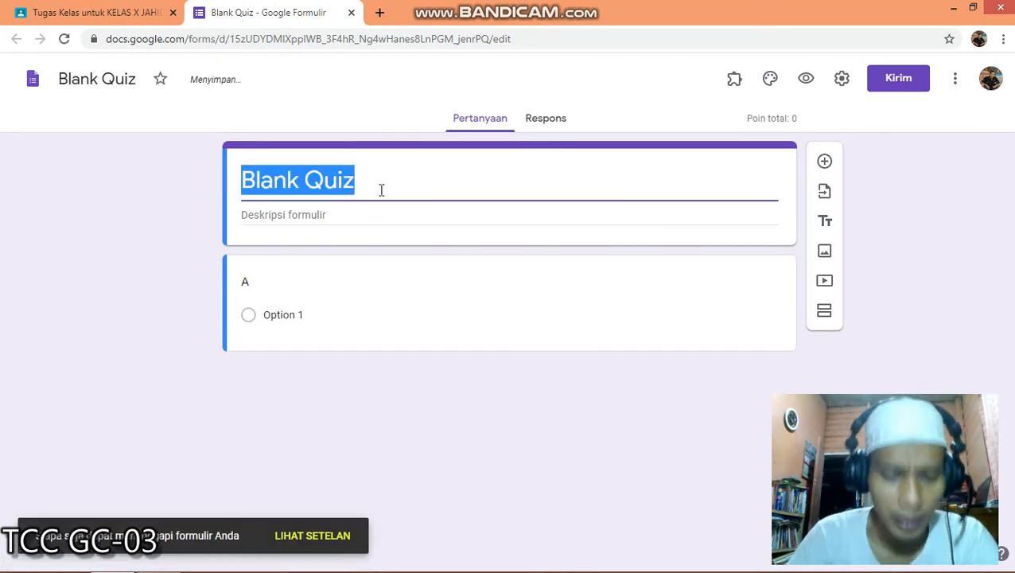
{"action": "type", "text": "ABSENSI "}
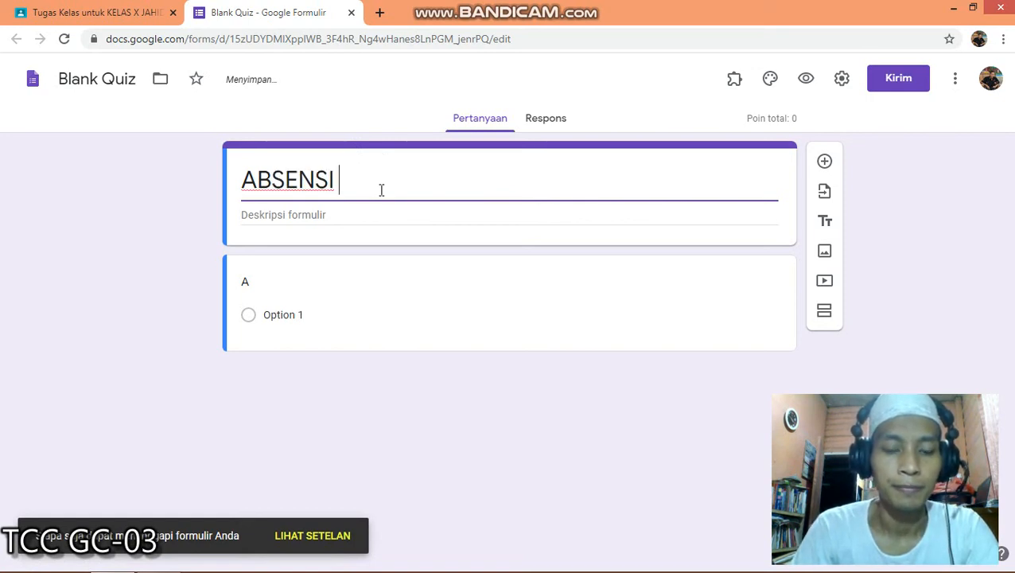
{"action": "type", "text": "BIOLOGI"}
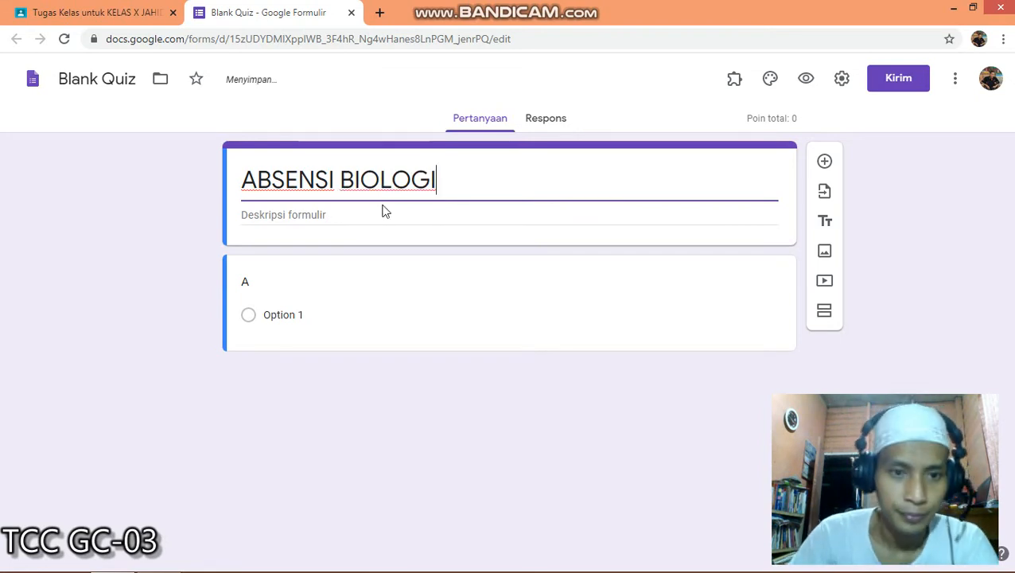
Enter the form description "isilah absensi ini sesuai dengan jadwal pelajaran ananda"
{"action": "left_click", "coordinate": [312, 218]}
{"action": "type", "text": "I"}
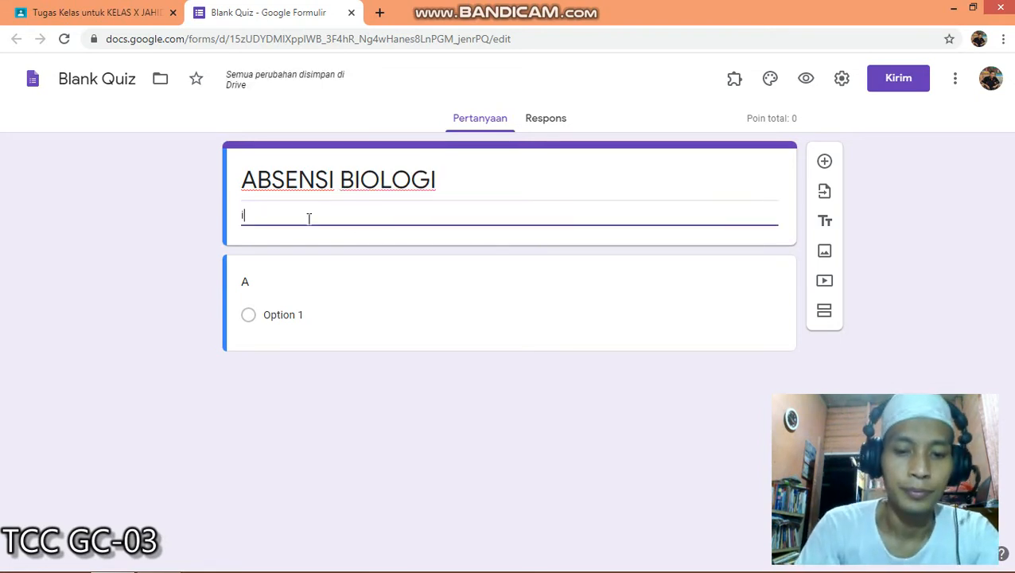
{"action": "type", "text": "sila"}
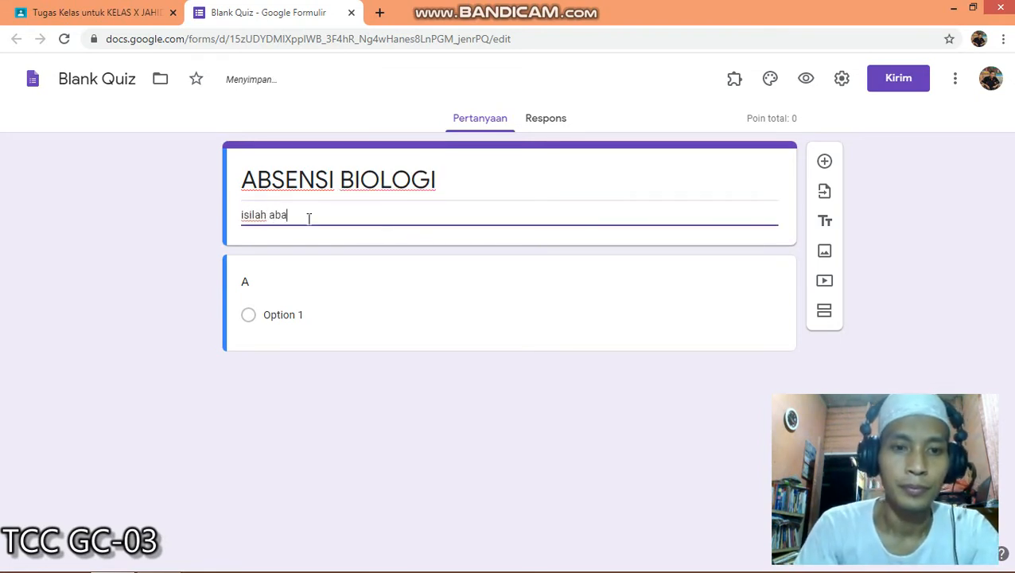
{"action": "type", "text": "h aba"}
{"action": "key", "text": "BackSpace"}
{"action": "type", "text": "se"}
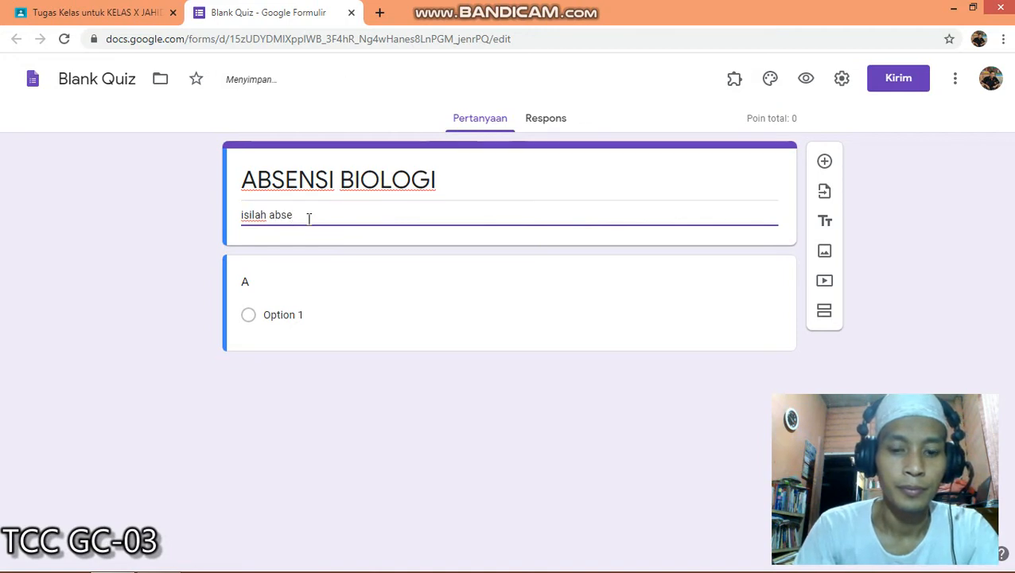
{"action": "type", "text": "nsi i"}
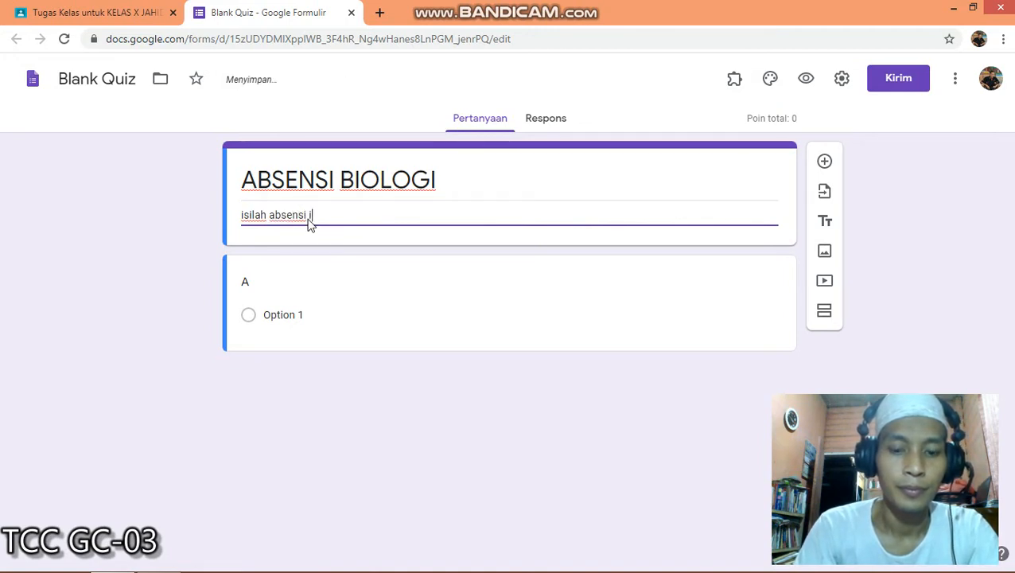
{"action": "type", "text": "ni sesuai denga"}
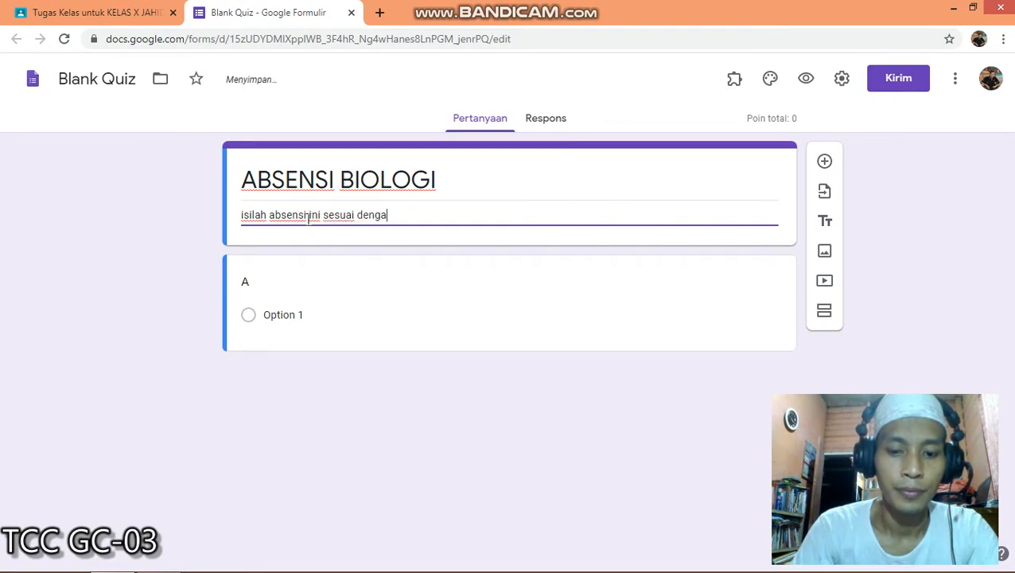
{"action": "type", "text": "n jadwal "}
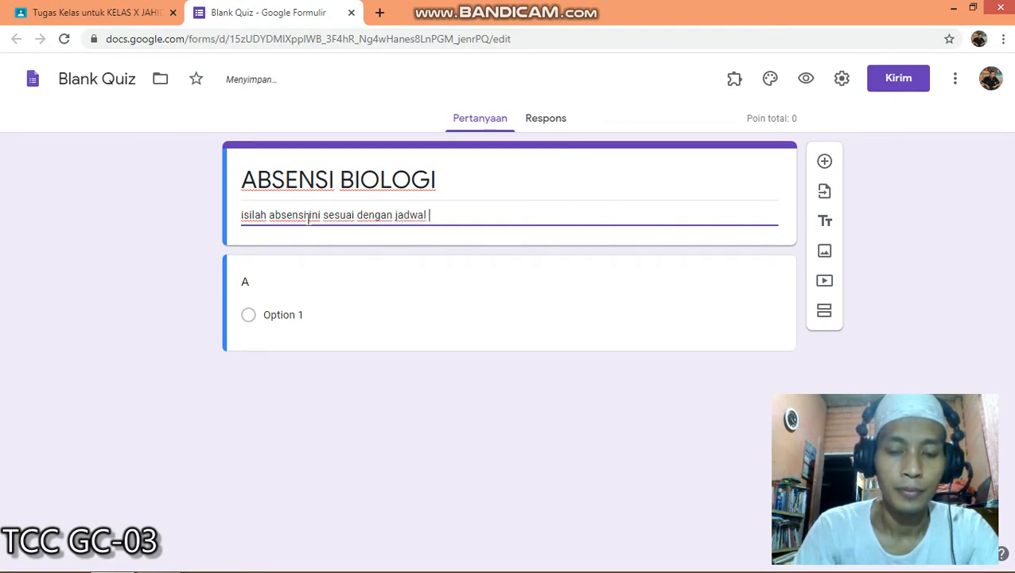
{"action": "type", "text": "pelajara"}
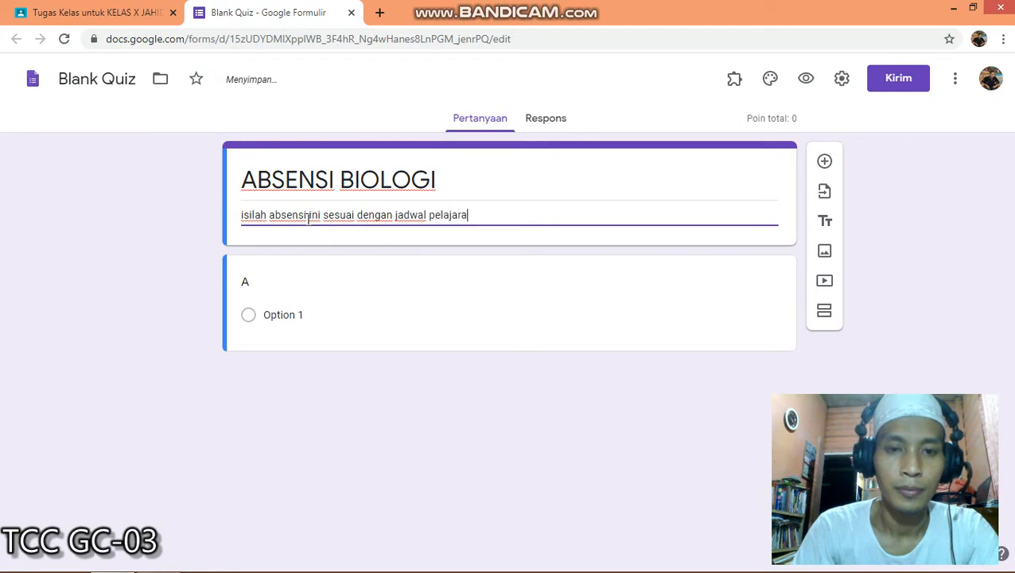
{"action": "type", "text": "n an"}
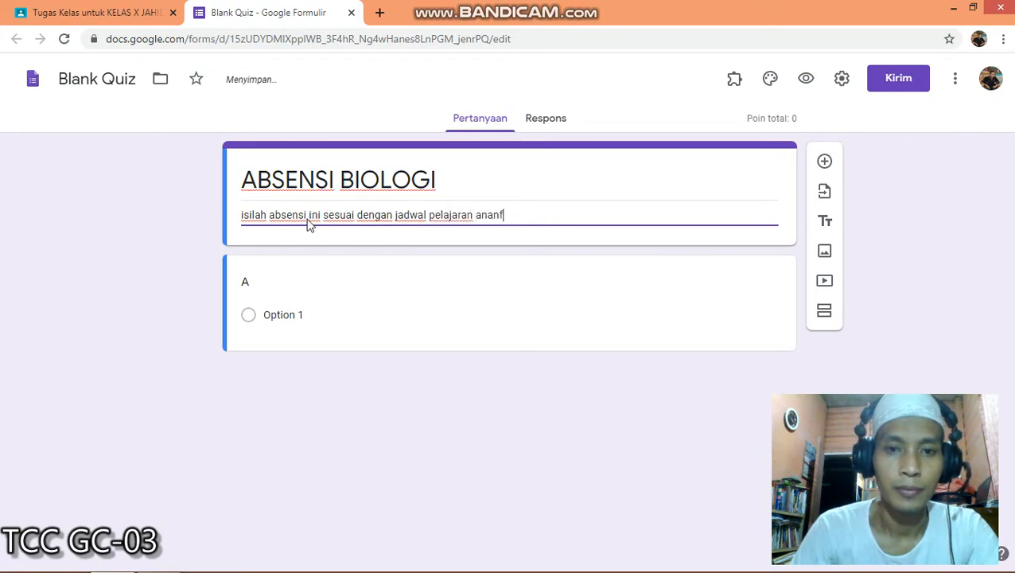
{"action": "type", "text": "anf"}
{"action": "key", "text": "BackSpace"}
{"action": "type", "text": "da"}
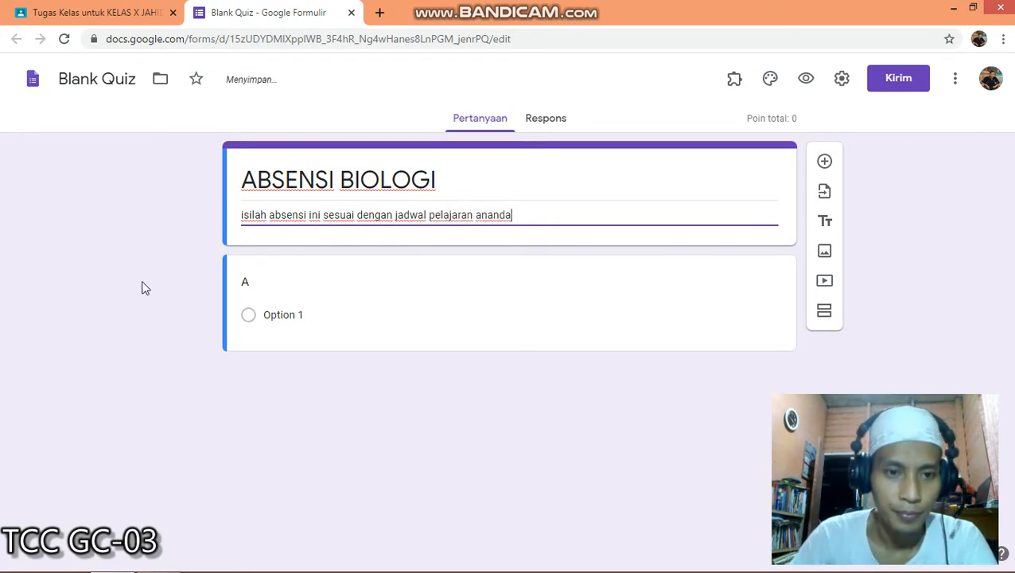
Replace the first question's text with "Nama (gunakan HURUF KAPITAL)"
{"action": "left_click", "coordinate": [323, 292]}
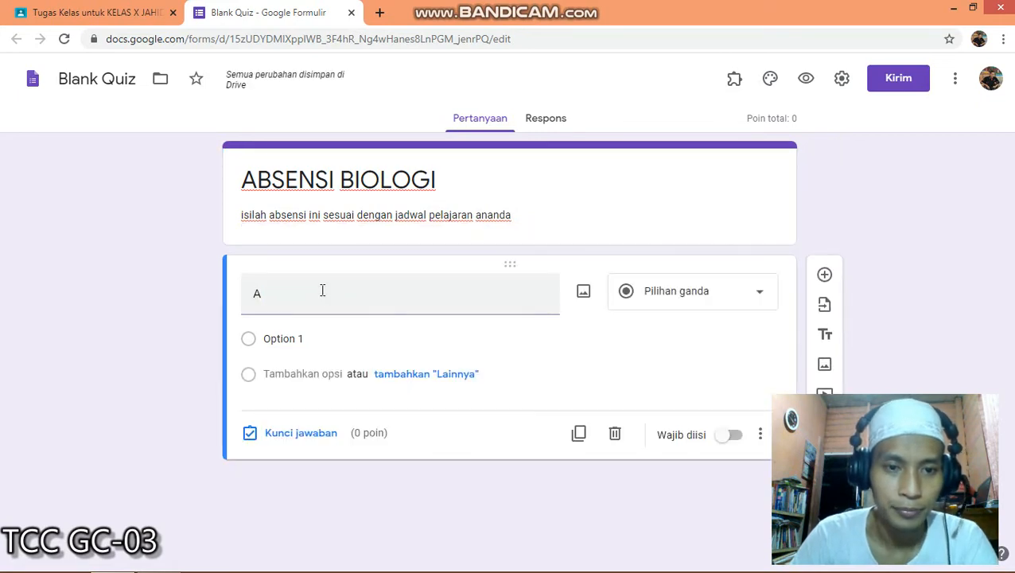
{"action": "left_click_drag", "start_coordinate": [322, 289], "coordinate": [245, 296]}
{"action": "type", "text": "Nama"}
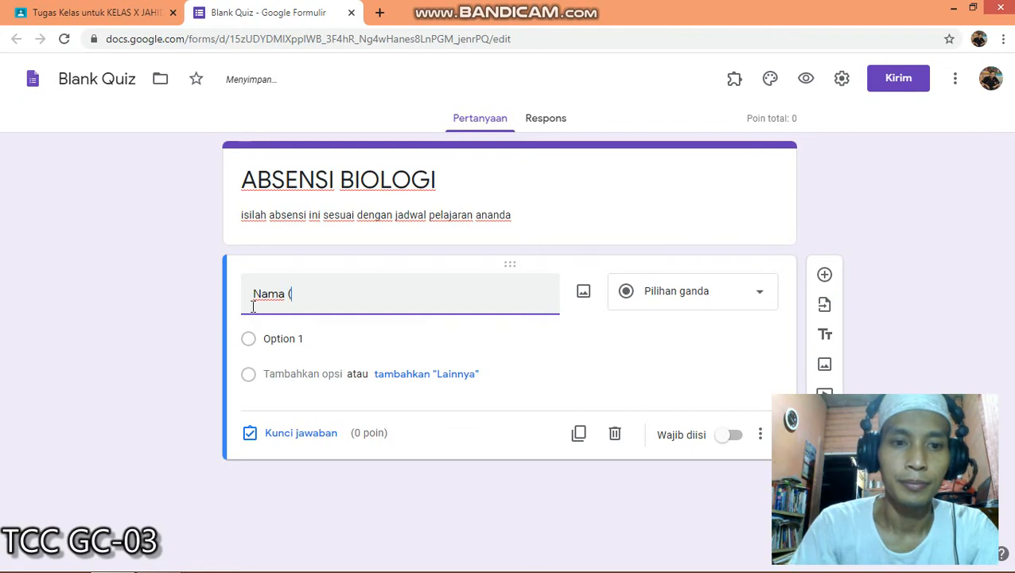
{"action": "type", "text": " ("}
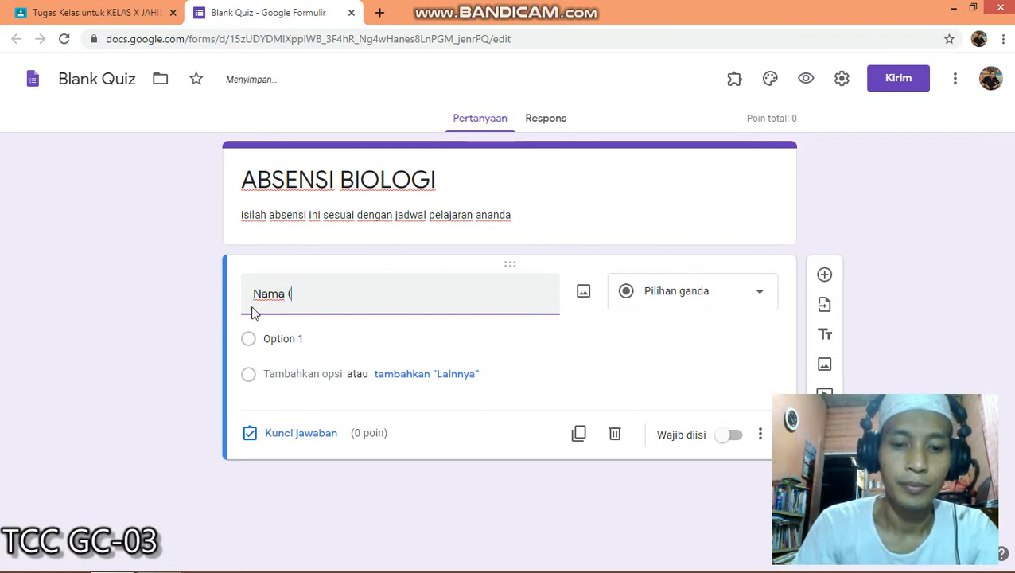
{"action": "type", "text": "gunakan"}
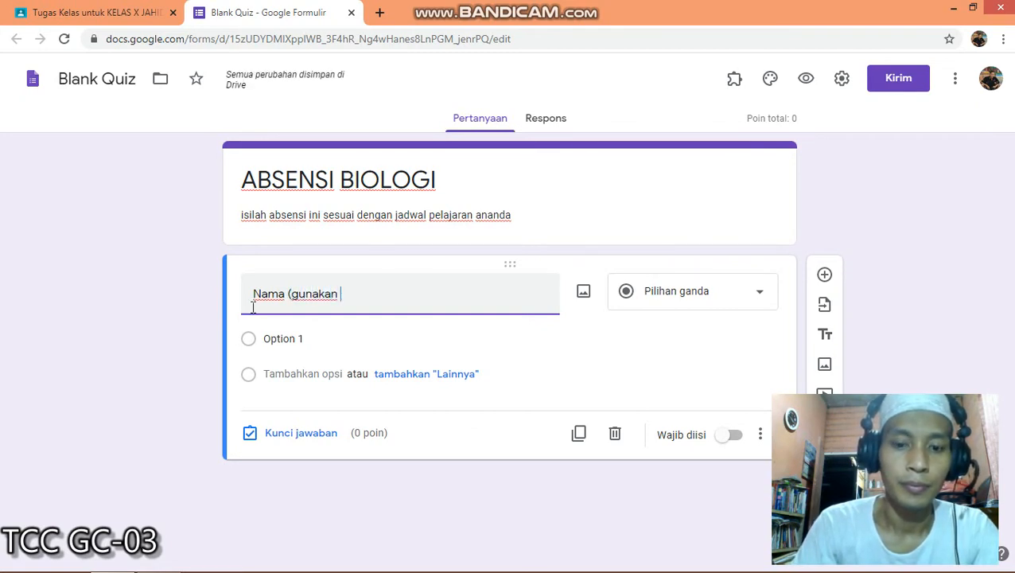
{"action": "type", "text": " HURU"}
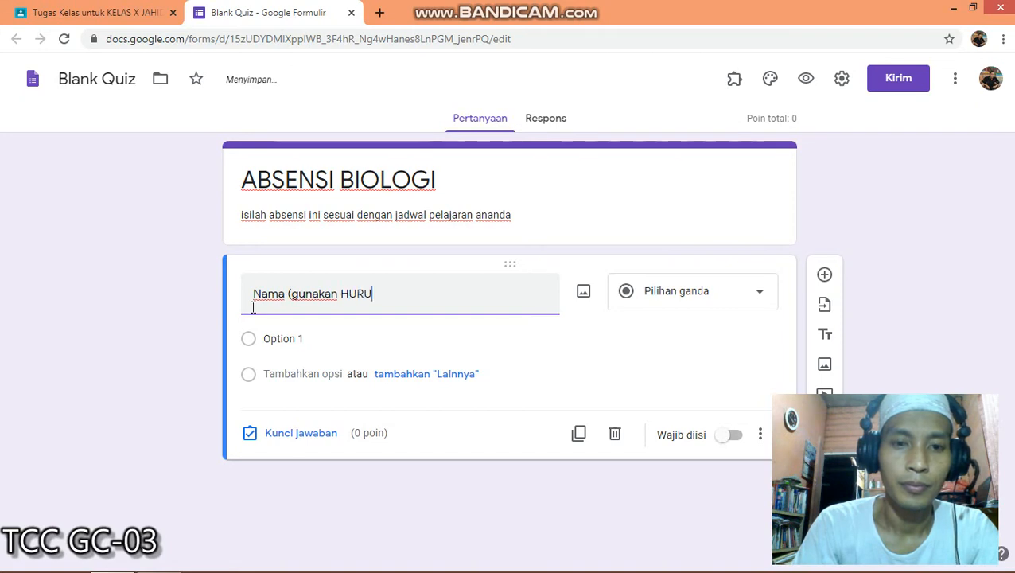
{"action": "type", "text": "F KAPITAL"}
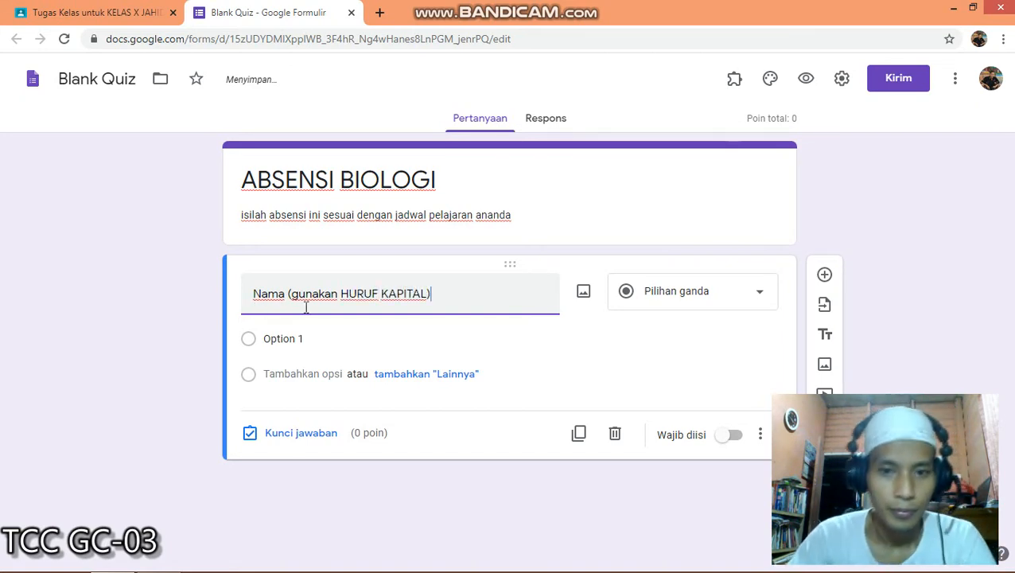
Change the name question to a short answer (Jawaban singkat) and make it required
{"action": "left_click", "coordinate": [700, 295]}
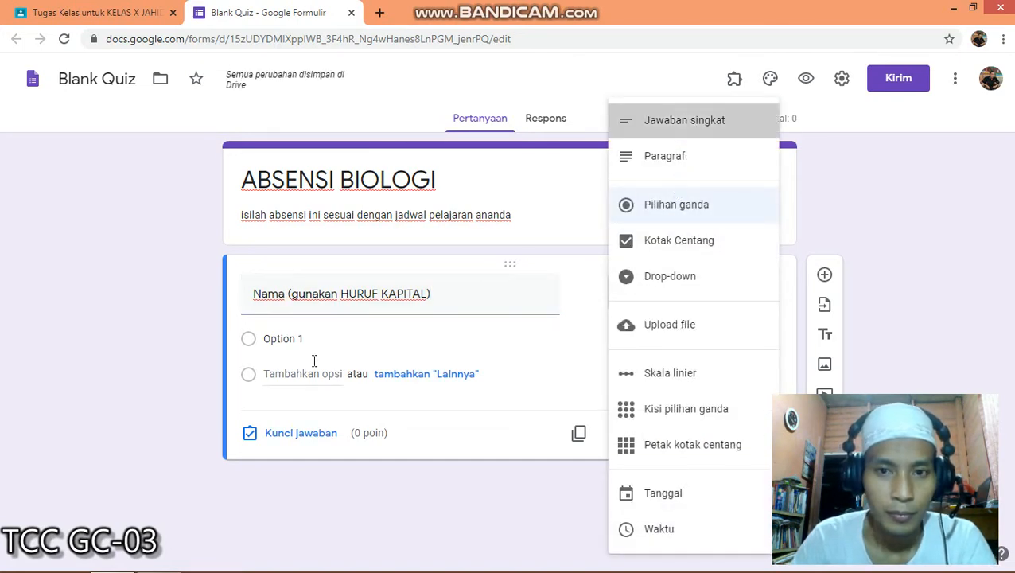
{"action": "key", "text": "Return"}
{"action": "left_click", "coordinate": [730, 410]}
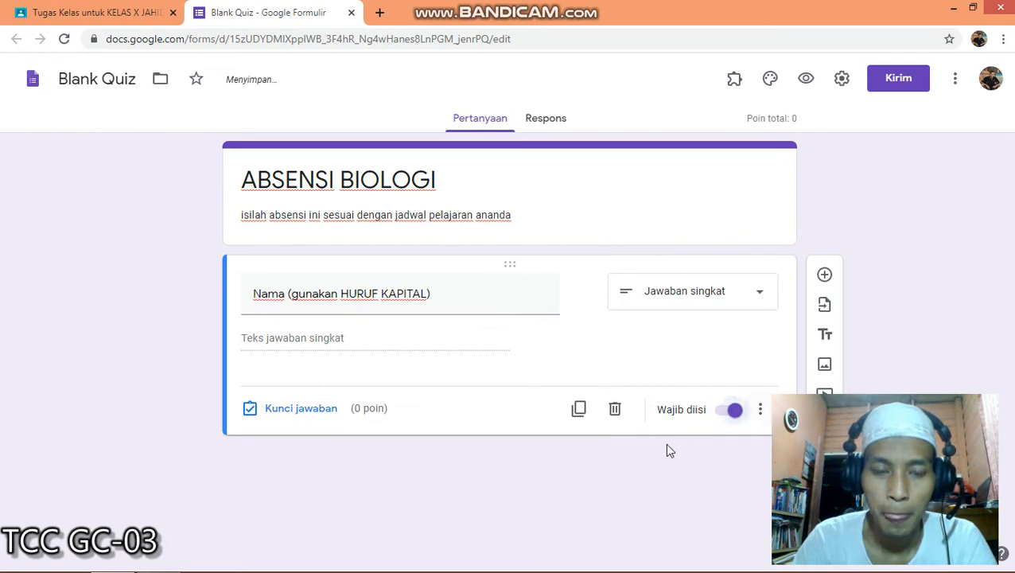
Add a second question titled "Tanggal" with the date (Tanggal) answer type
{"action": "left_click", "coordinate": [825, 275]}
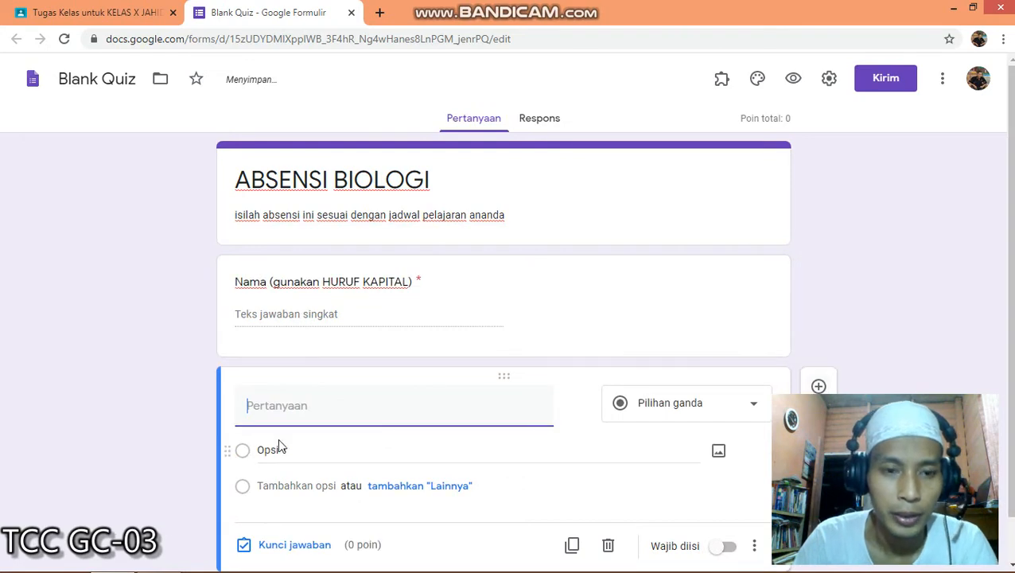
{"action": "type", "text": "Ta"}
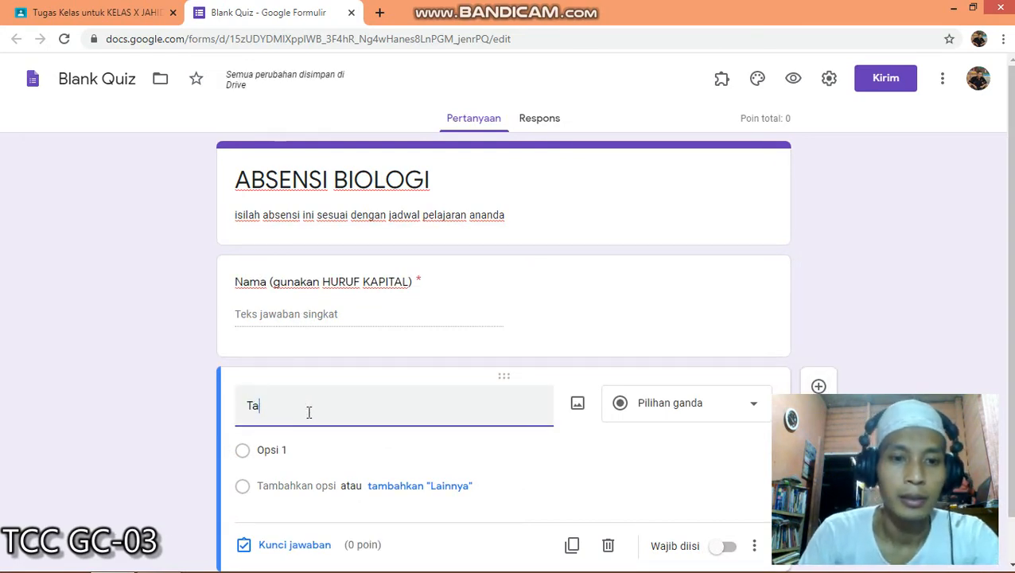
{"action": "type", "text": "nggal"}
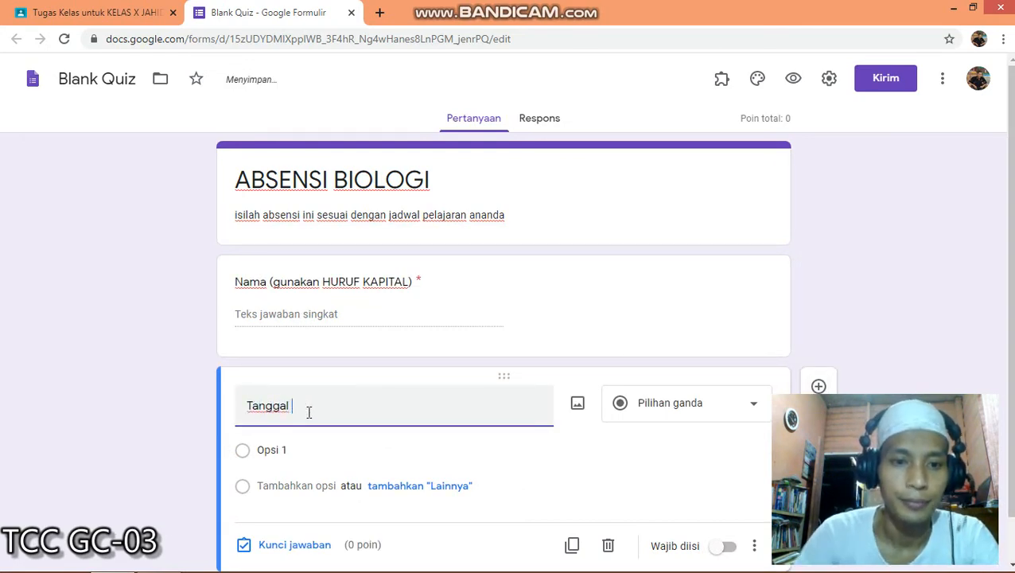
{"action": "left_click", "coordinate": [709, 408]}
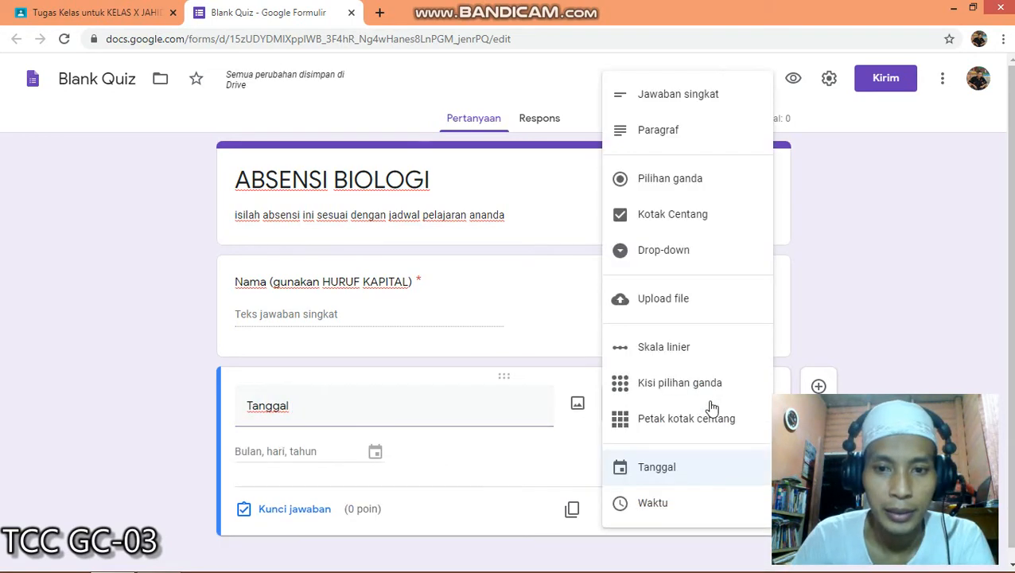
{"action": "left_click", "coordinate": [652, 476]}
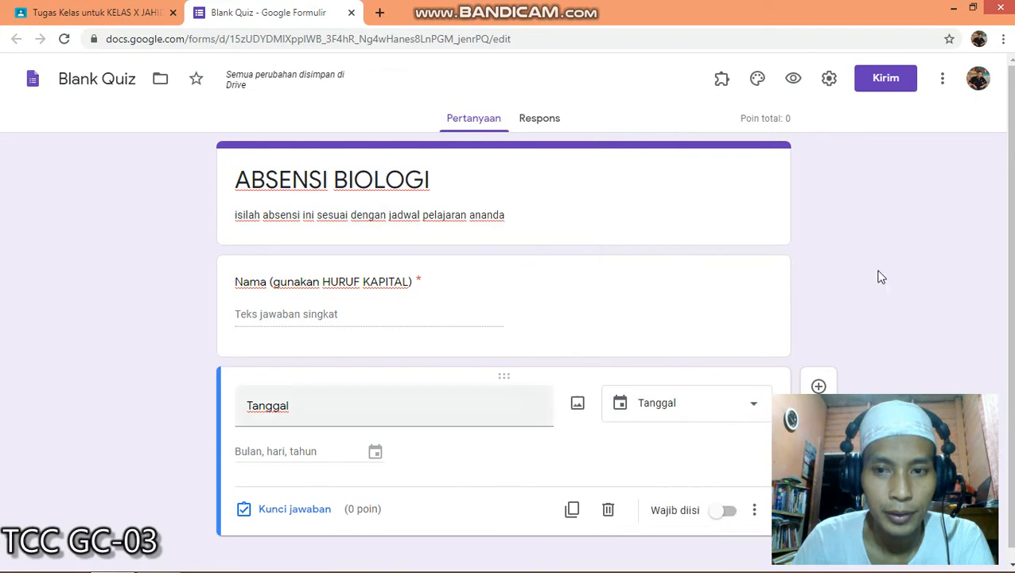
{"action": "left_click_drag", "start_coordinate": [1010, 342], "coordinate": [1010, 362]}
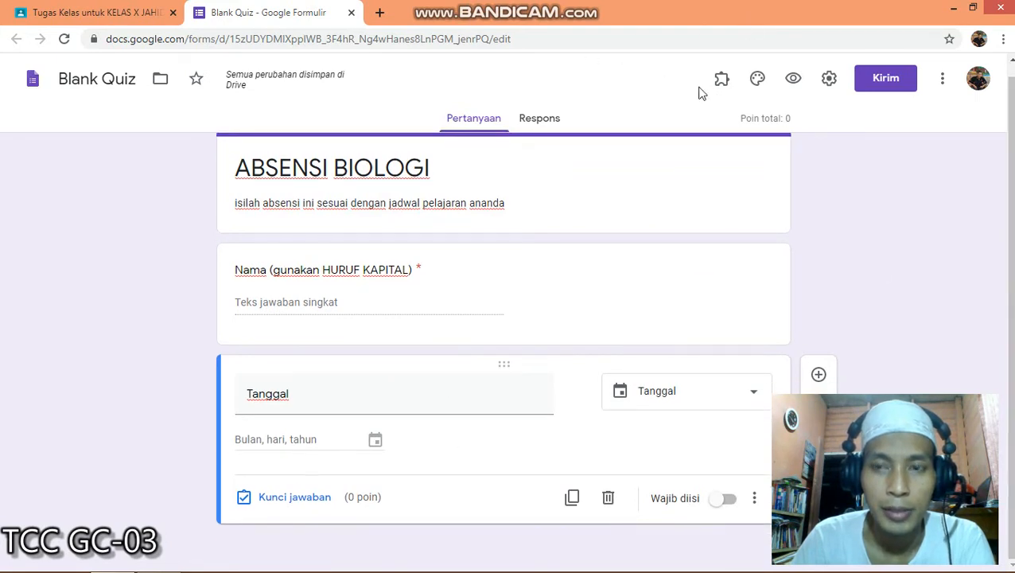
Get the form's sharing link, shorten its URL and copy it
{"action": "left_click", "coordinate": [874, 90]}
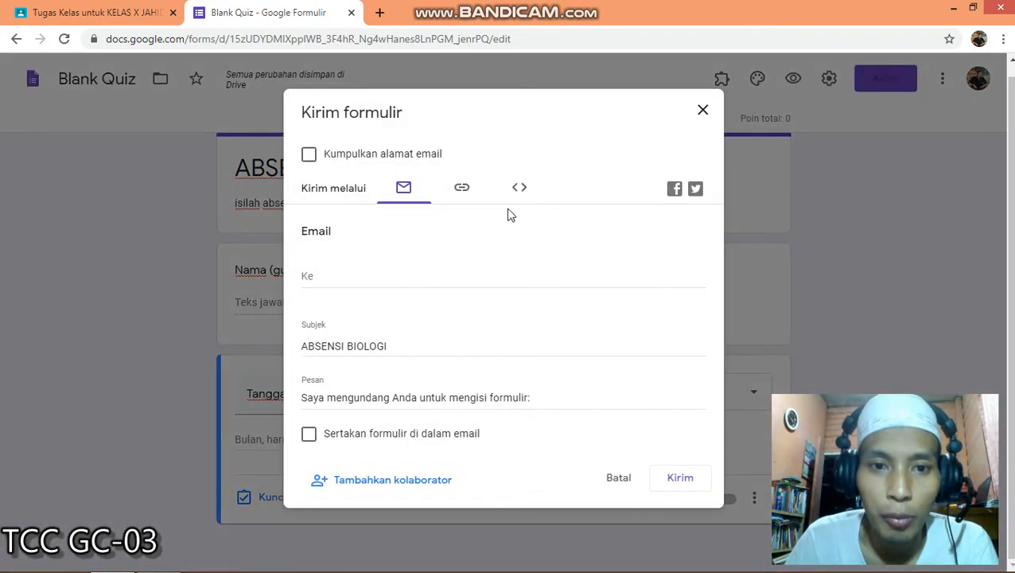
{"action": "left_click", "coordinate": [463, 193]}
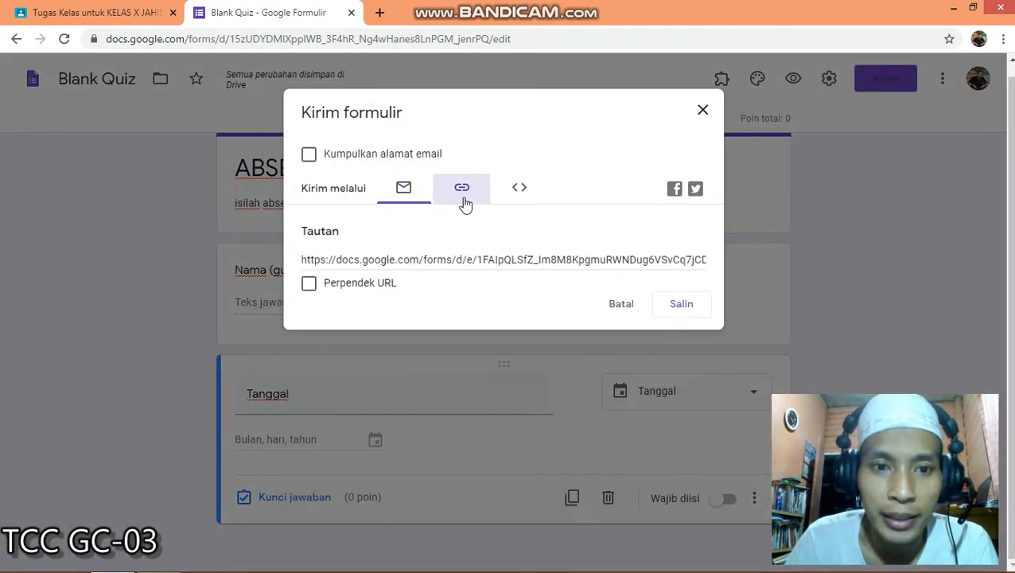
{"action": "left_click", "coordinate": [343, 288]}
{"action": "left_click", "coordinate": [676, 305]}
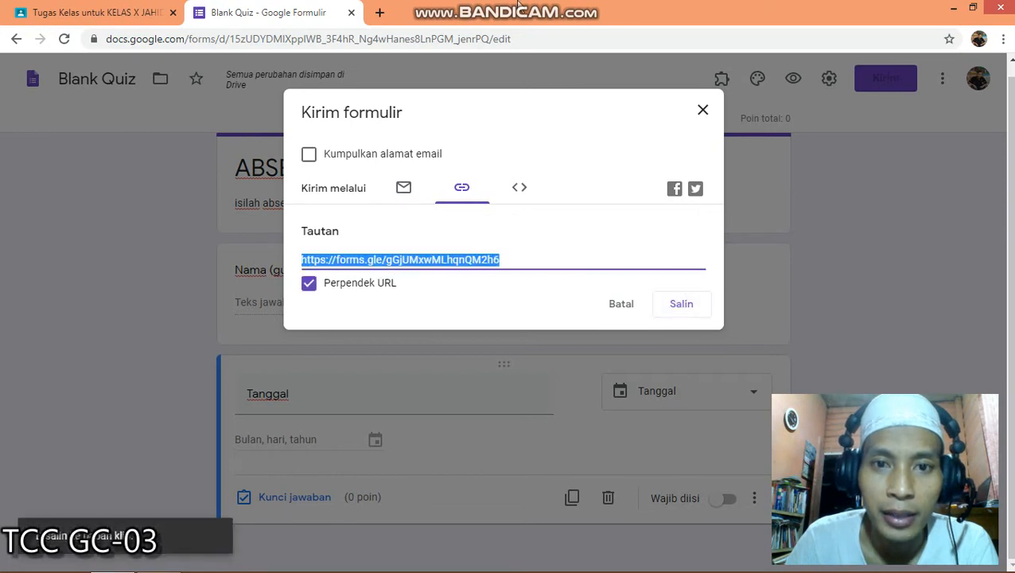
{"action": "left_click", "coordinate": [147, 13]}
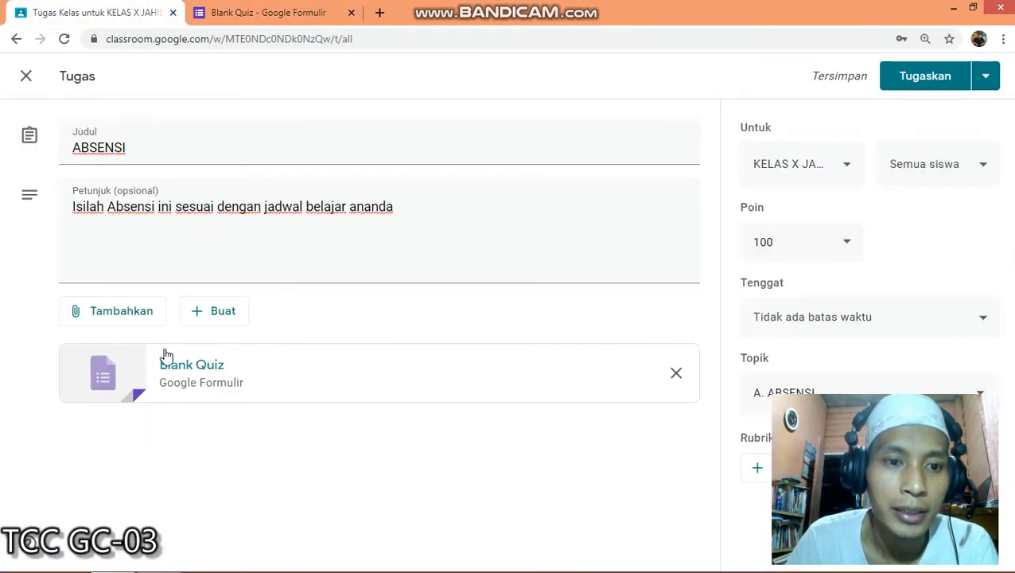
{"action": "left_click", "coordinate": [143, 321]}
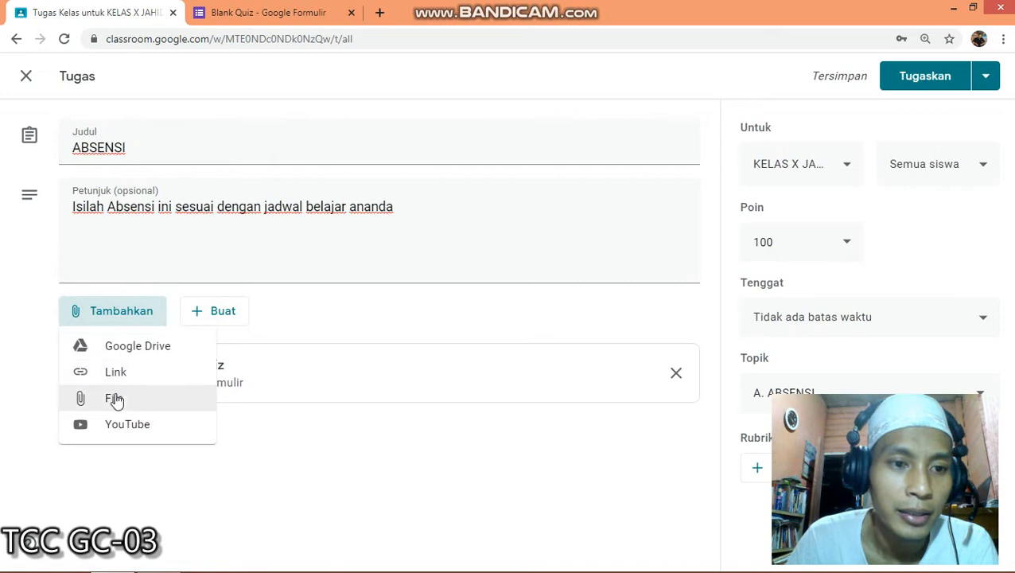
{"action": "left_click", "coordinate": [121, 380]}
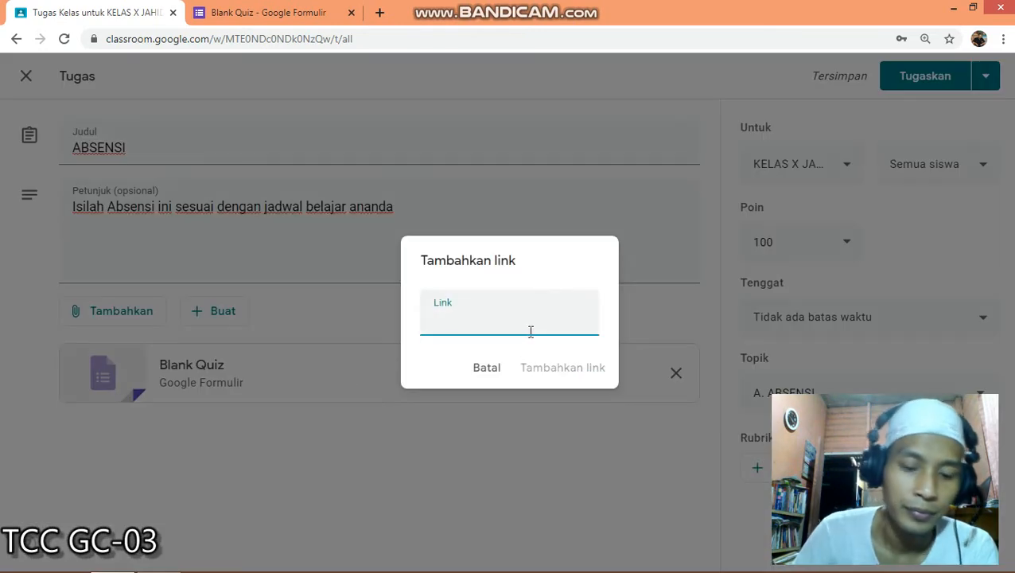
{"action": "type", "text": "https://forms.gle/gGjUMxwMLhqnQM2h6"}
{"action": "left_click", "coordinate": [547, 372]}
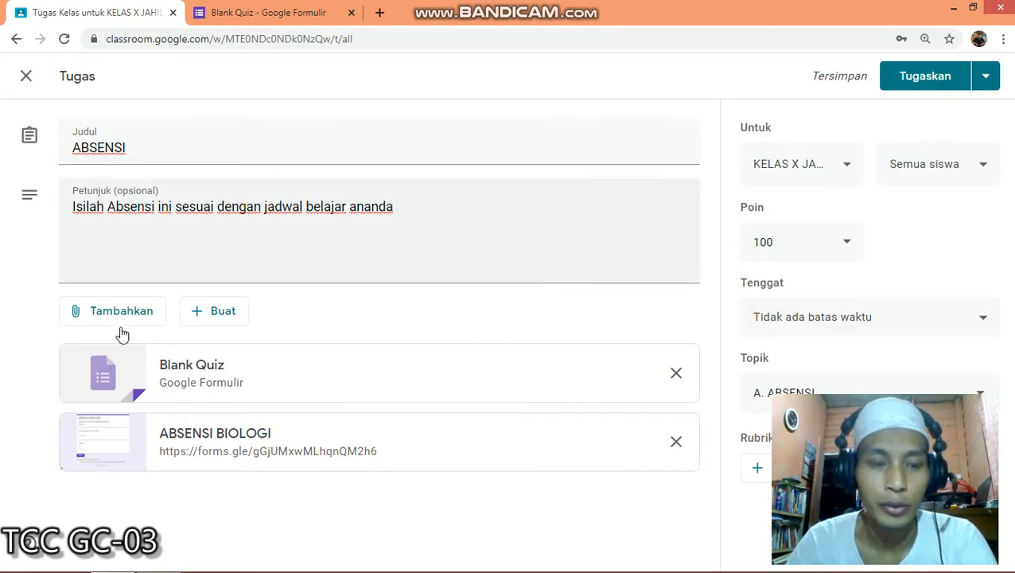
{"action": "left_click", "coordinate": [899, 80]}
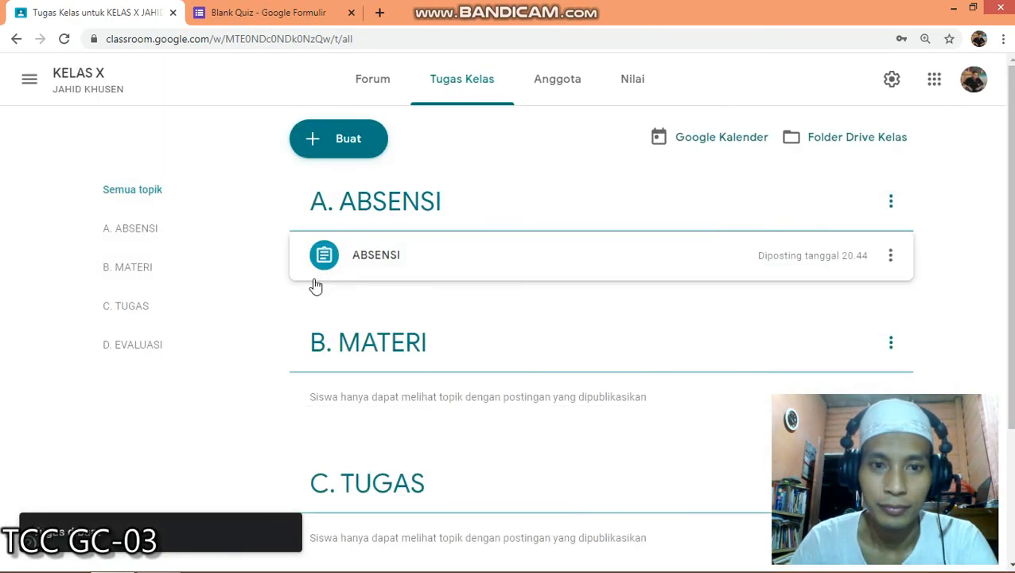
Create a new Materi post in the class titled "KEANEKARAGAMAN MAHLUK HIDUP"
{"action": "left_click", "coordinate": [338, 157]}
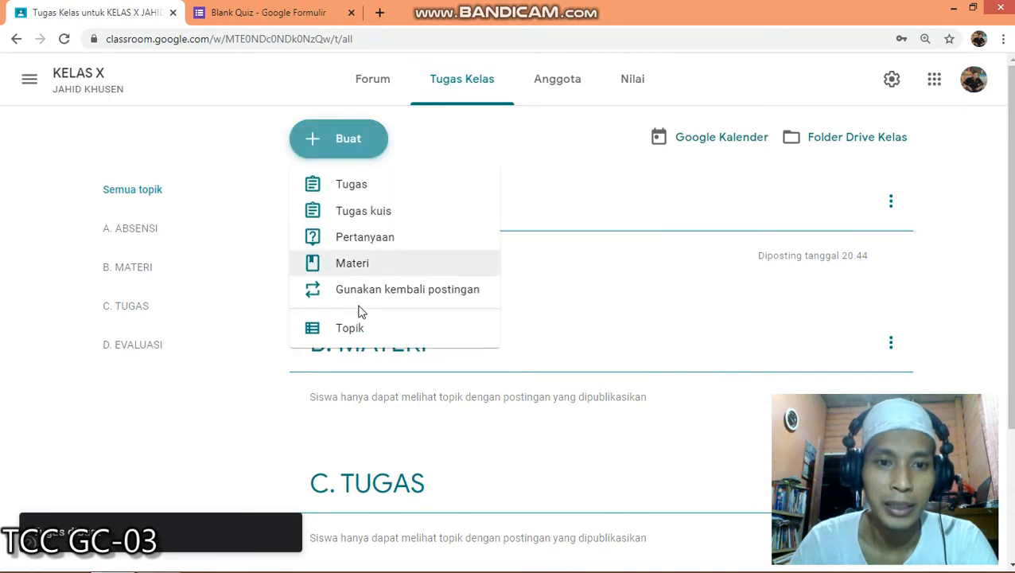
{"action": "left_click", "coordinate": [371, 270]}
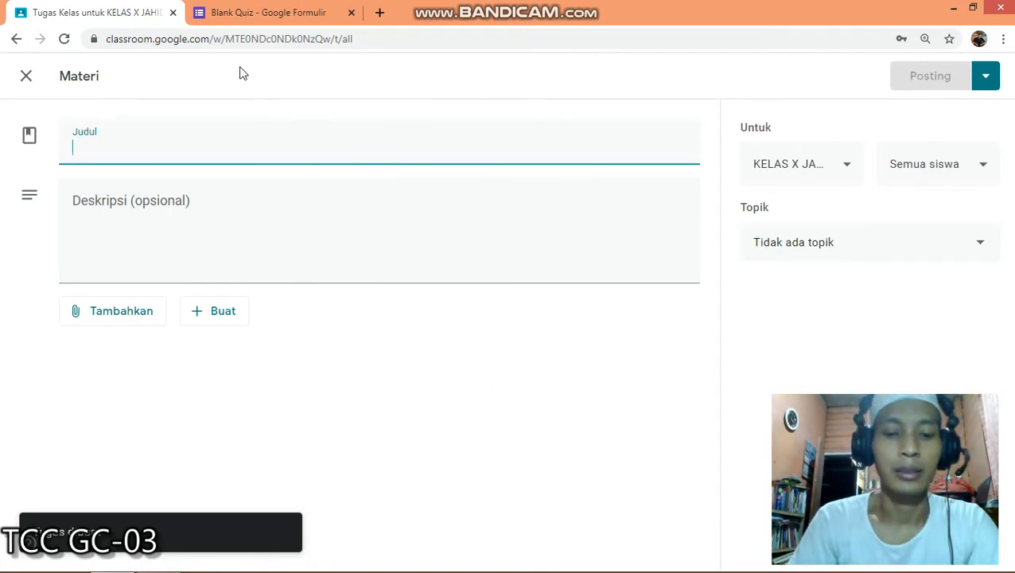
{"action": "type", "text": "KEA"}
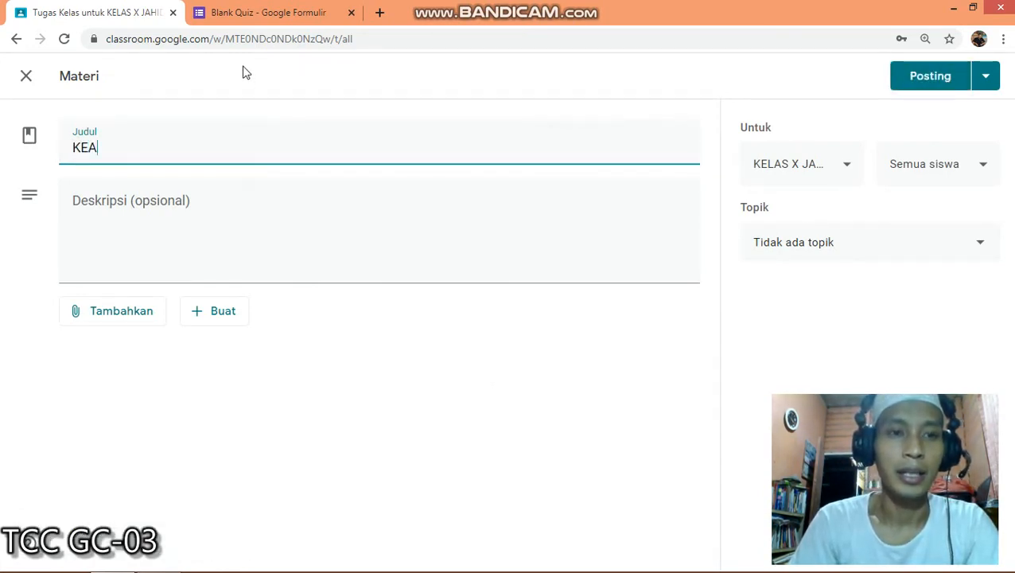
{"action": "type", "text": "NE"}
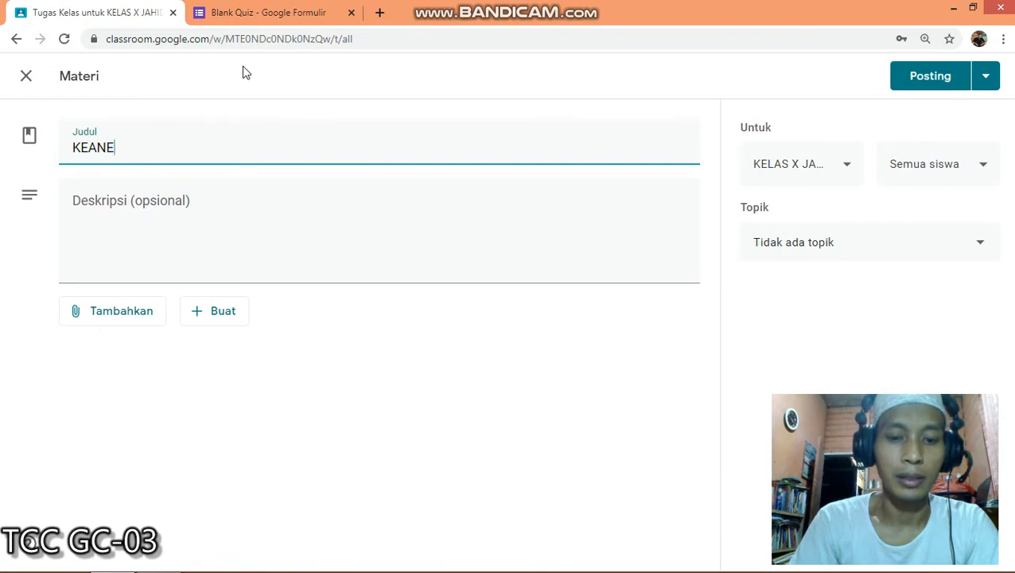
{"action": "type", "text": "KARAGAMA"}
{"action": "type", "text": "N"}
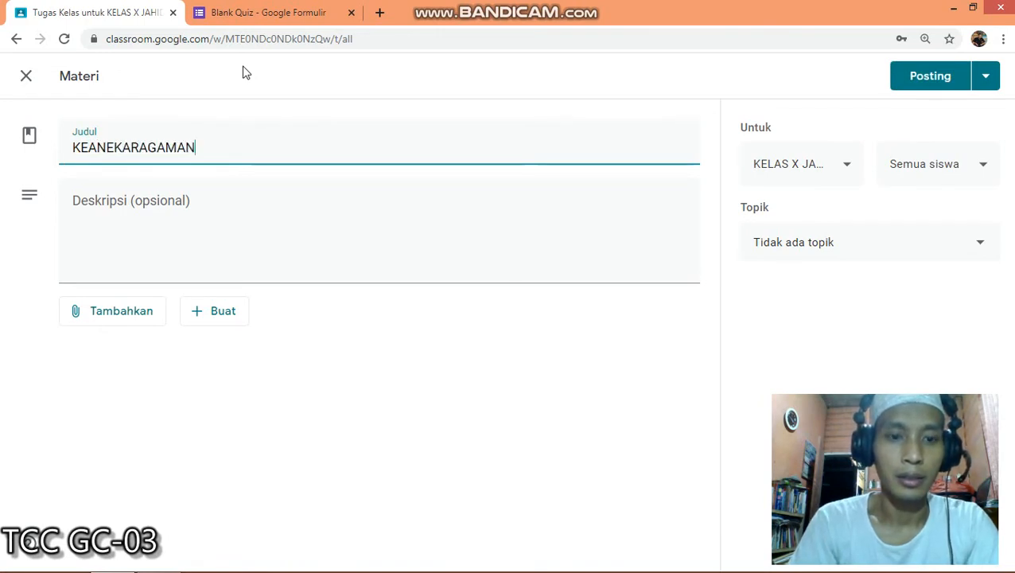
{"action": "type", "text": " MAHLUK"}
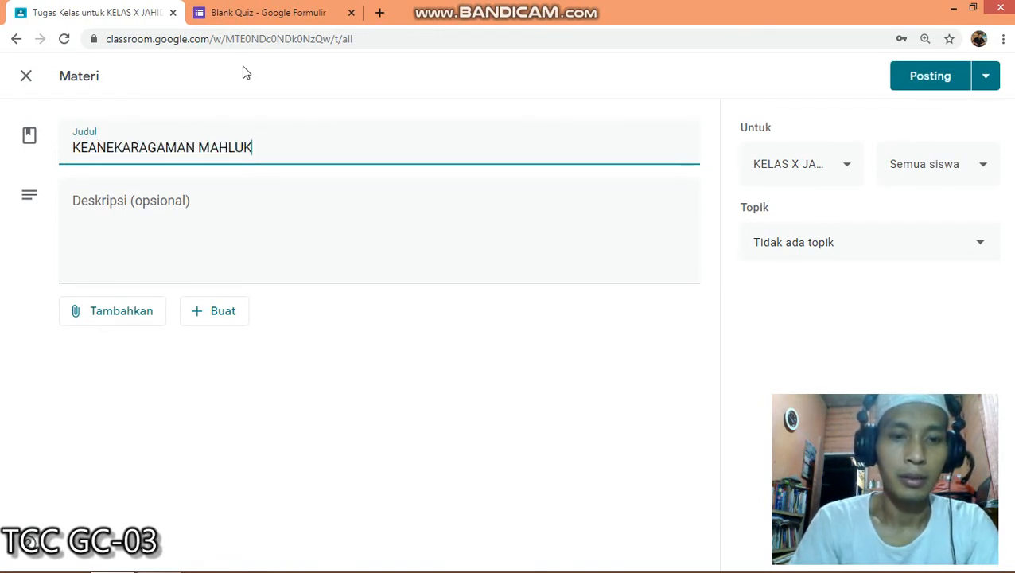
{"action": "type", "text": " HIDUP"}
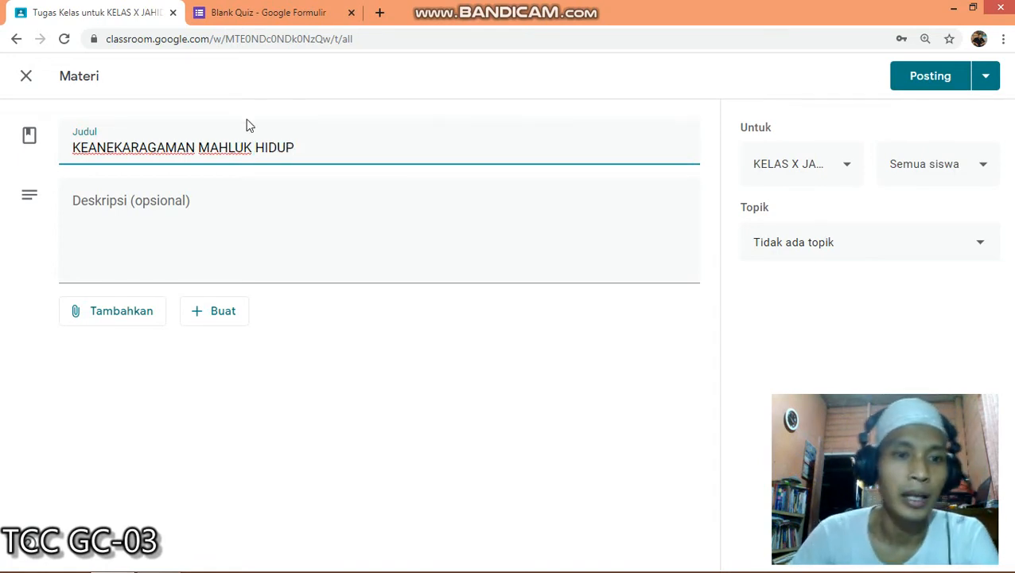
Enter the material's description "Silahkan pelajari video pembelajaran pada tautan berikut!"
{"action": "left_click", "coordinate": [235, 210]}
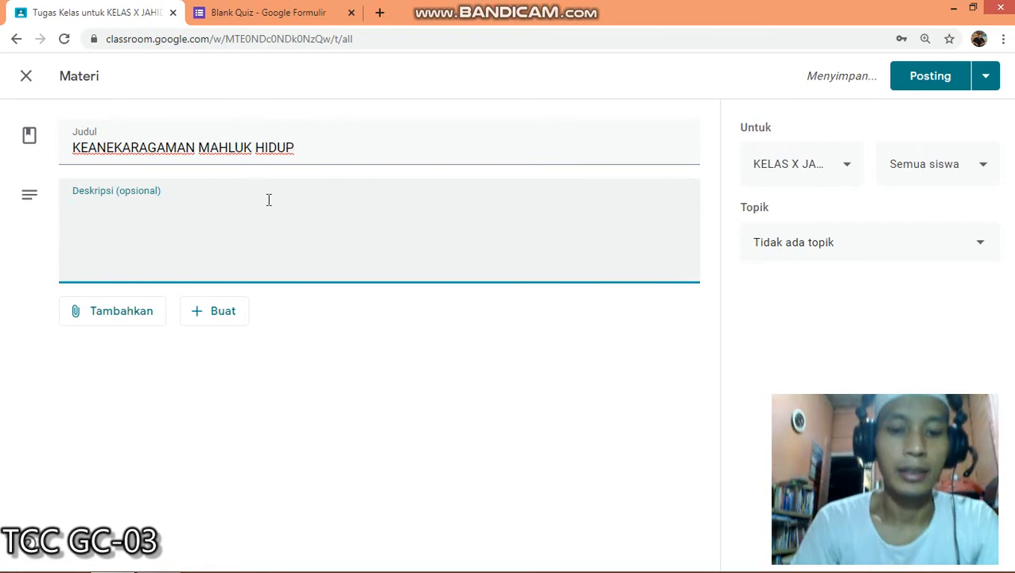
{"action": "type", "text": "S"}
{"action": "key", "text": "BackSpace"}
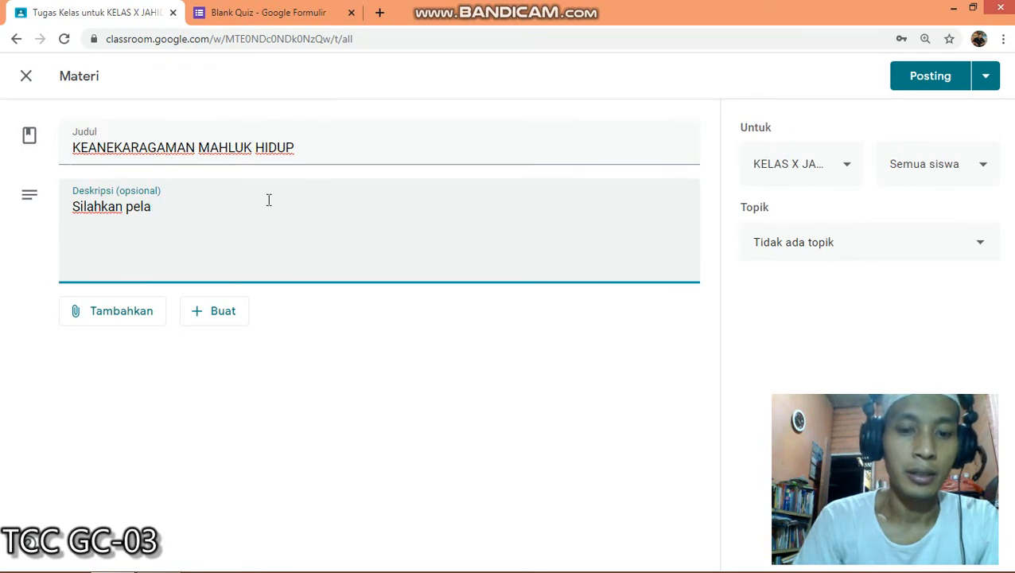
{"action": "type", "text": "Silahkan pelajari video pembelajaran"}
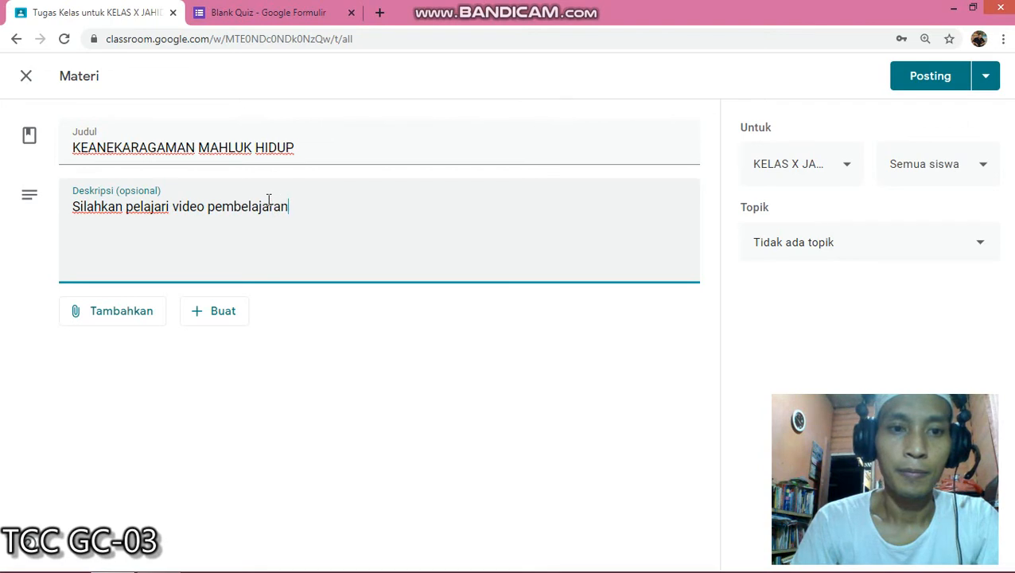
{"action": "type", "text": "p"}
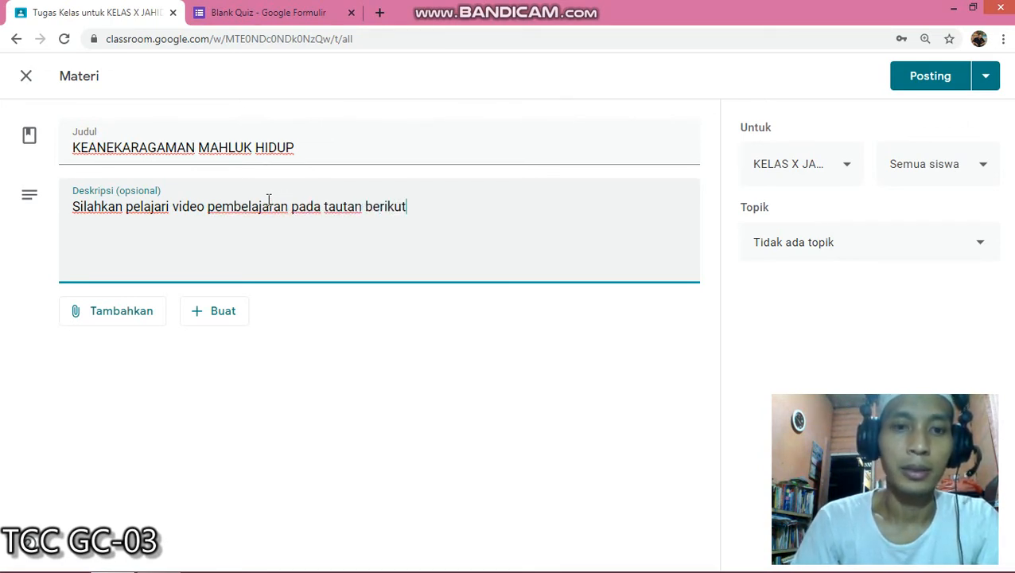
{"action": "type", "text": "ada tautan berikut!"}
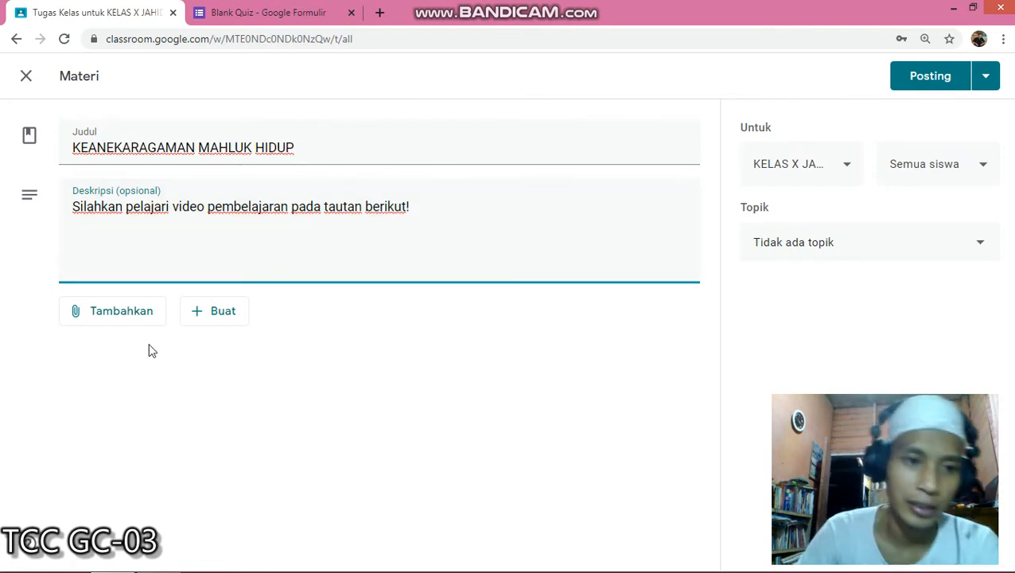
Open a new browser tab for finding a learning video
{"action": "left_click", "coordinate": [382, 16]}
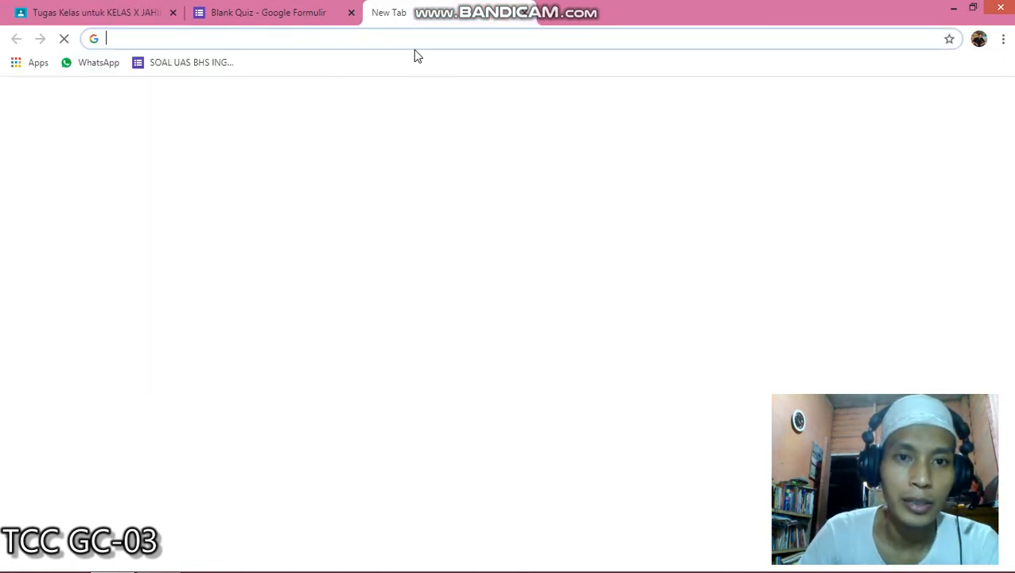
{"action": "type", "text": "yu"}
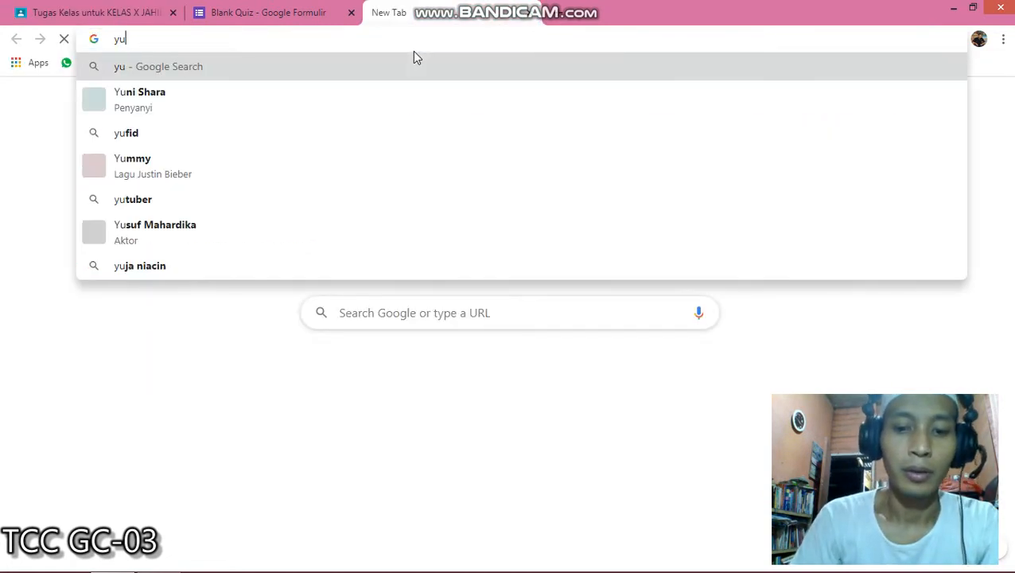
{"action": "key", "text": "BackSpace"}
{"action": "type", "text": "outube"}
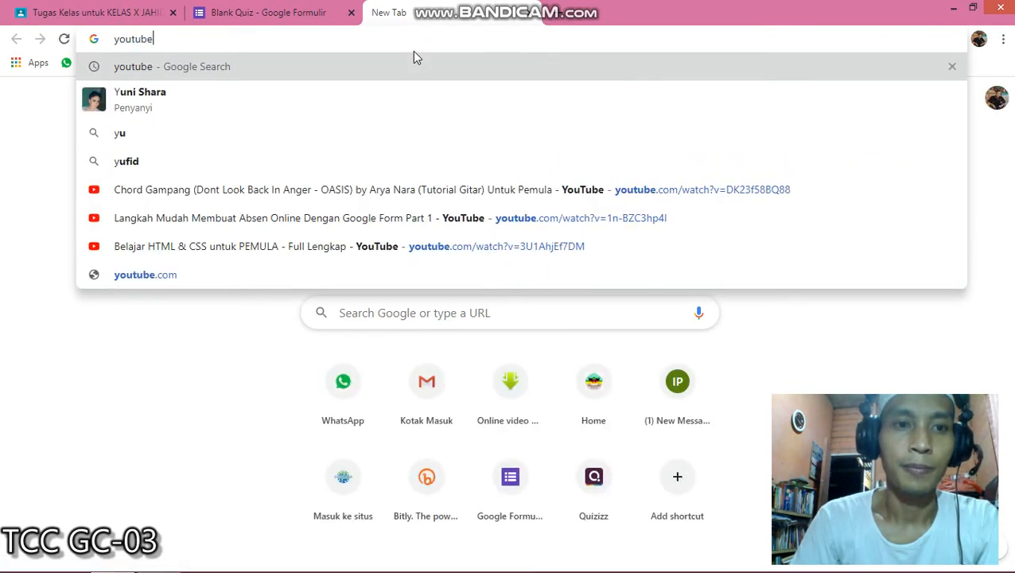
{"action": "key", "text": "BackSpace"}
{"action": "key", "text": "BackSpace"}
{"action": "key", "text": "BackSpace"}
{"action": "key", "text": "BackSpace"}
{"action": "key", "text": "BackSpace"}
{"action": "key", "text": "BackSpace"}
{"action": "key", "text": "BackSpace"}
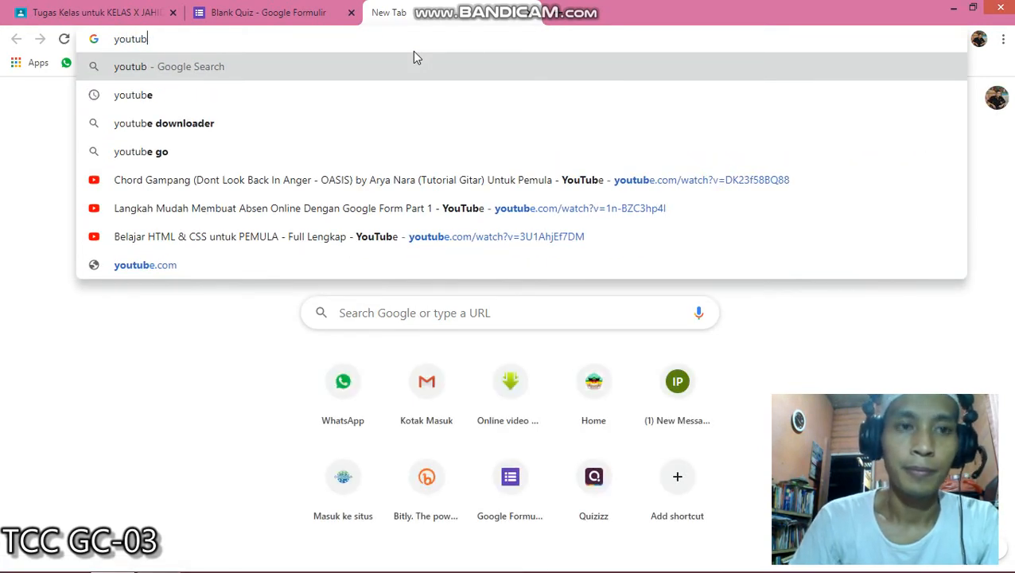
Search Google for "keanekaragaman hayati", filter to video results and open the YouTube video "Keanekaragaman Hayati Indonesia #1"
{"action": "type", "text": "kean"}
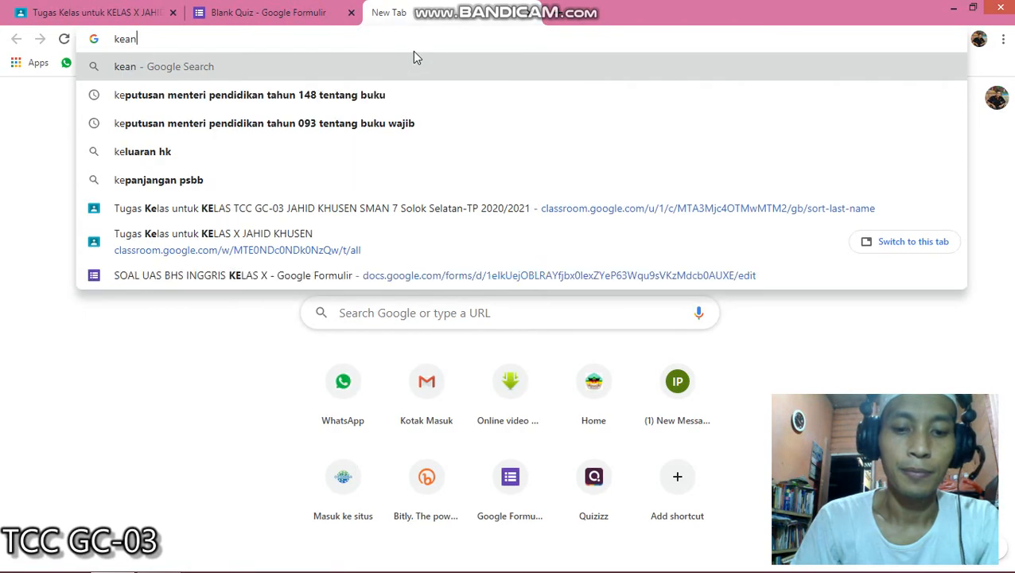
{"action": "type", "text": "ekaragaman hayati"}
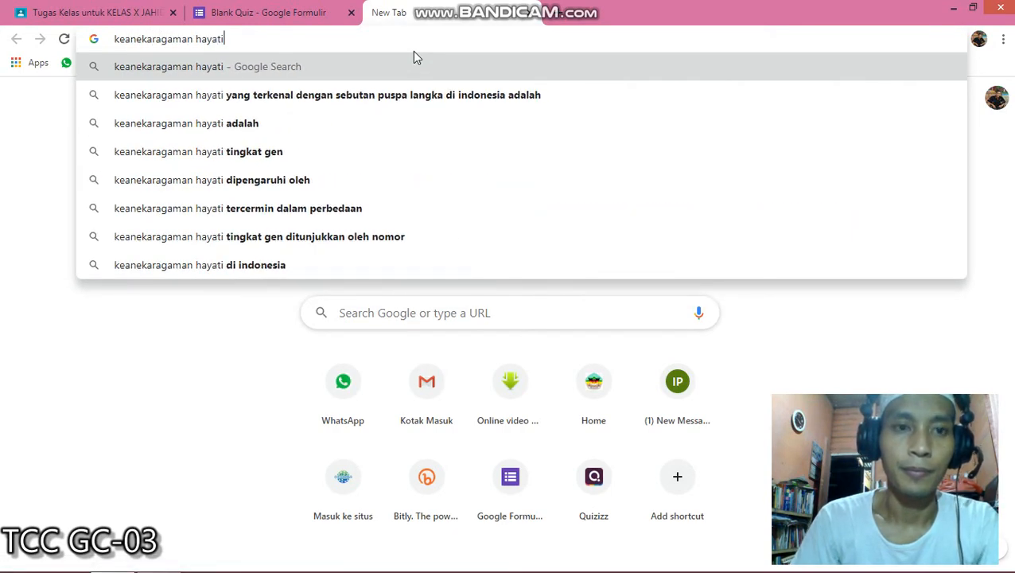
{"action": "key", "text": "Return"}
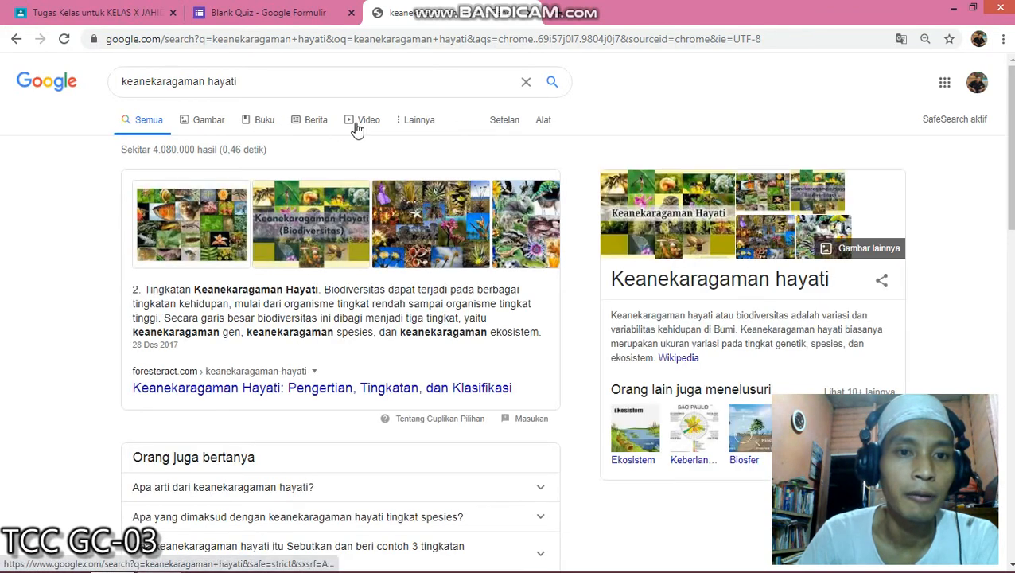
{"action": "left_click", "coordinate": [359, 127]}
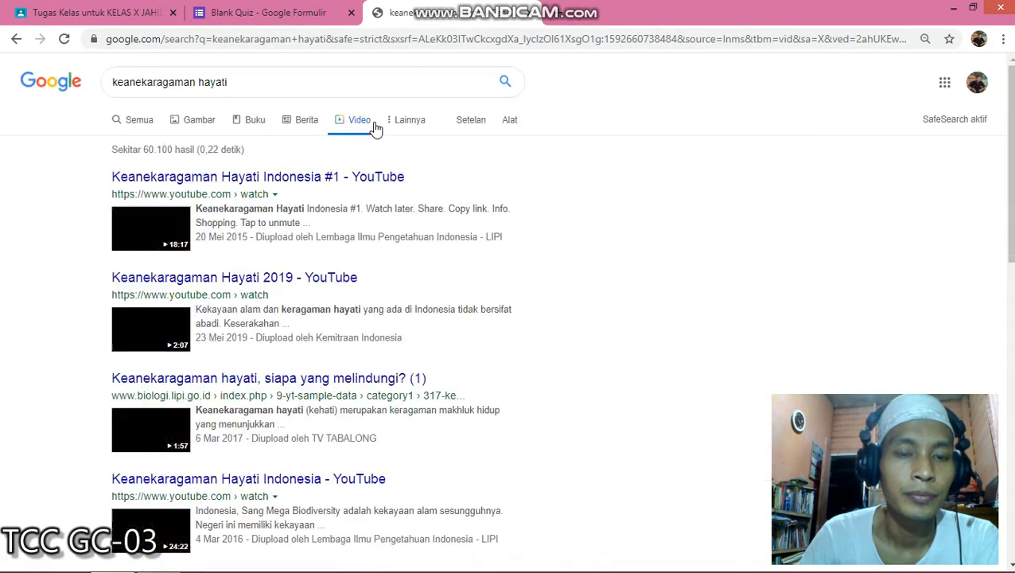
{"action": "left_click", "coordinate": [189, 180]}
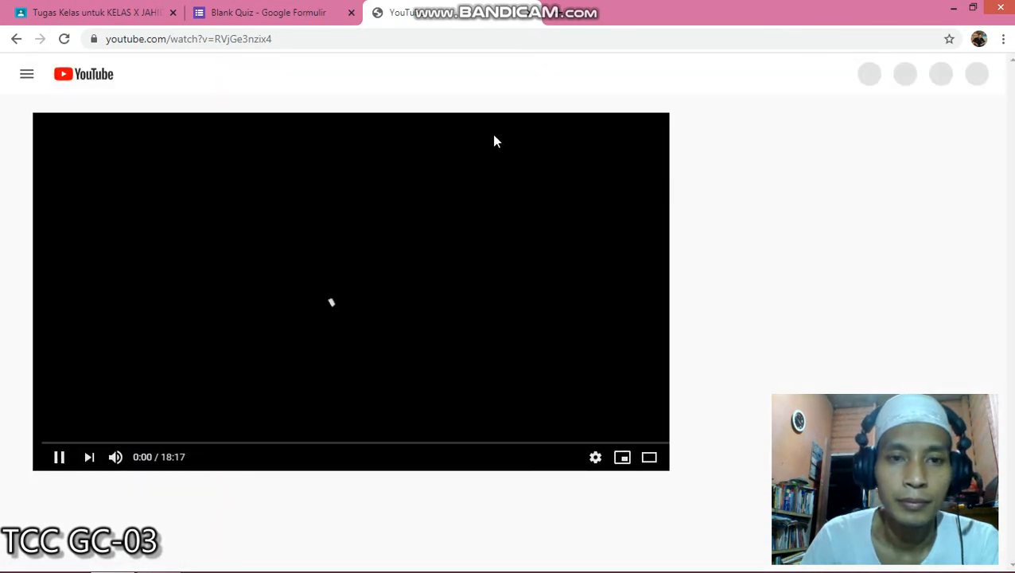
Copy the YouTube video's URL, then dismiss the Blank Quiz form's sharing dialog and close that form's browser tab
{"action": "left_click", "coordinate": [221, 40]}
{"action": "key", "text": "ctrl+c"}
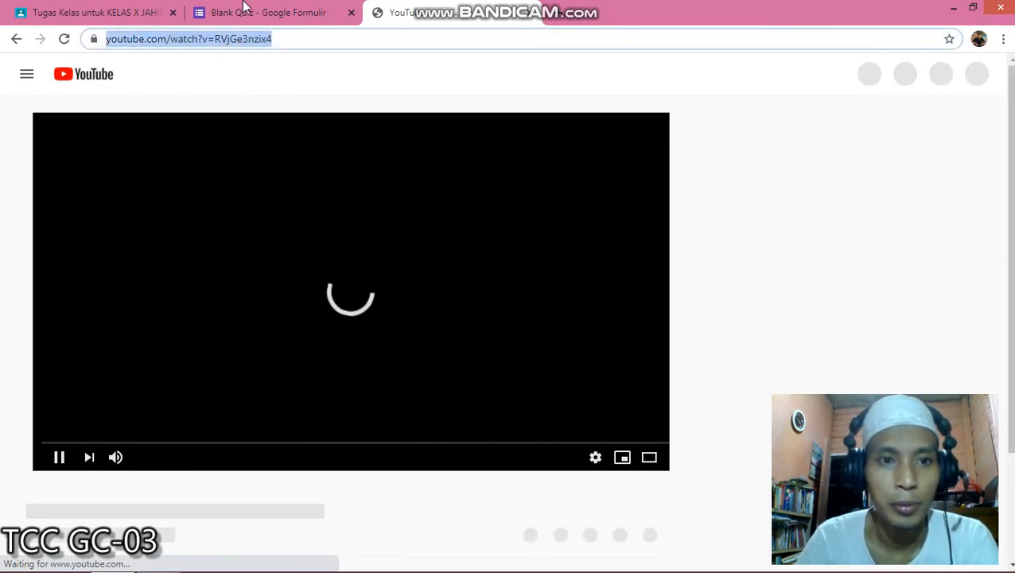
{"action": "key", "text": "ctrl+shift+Tab"}
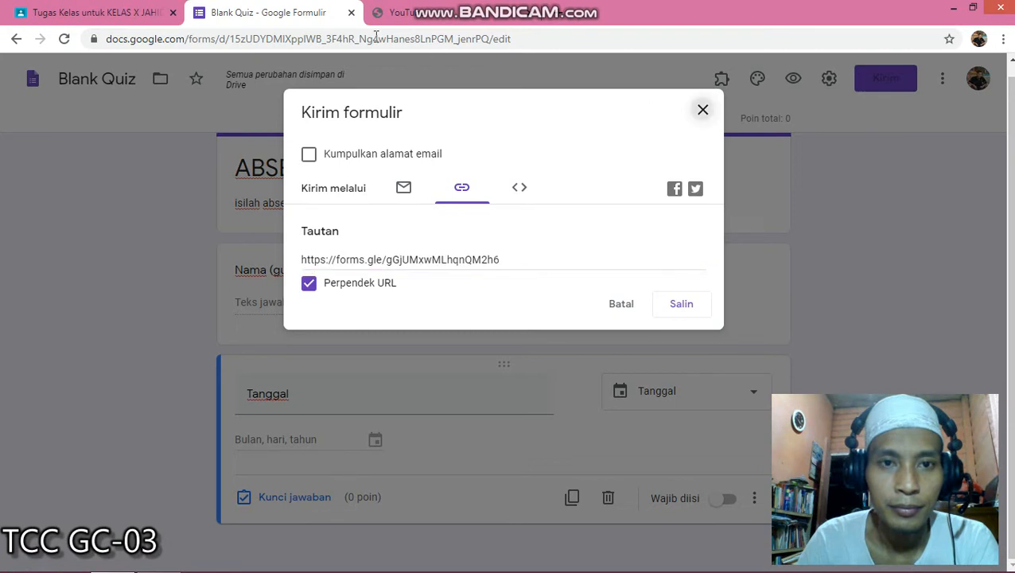
{"action": "left_click", "coordinate": [703, 112]}
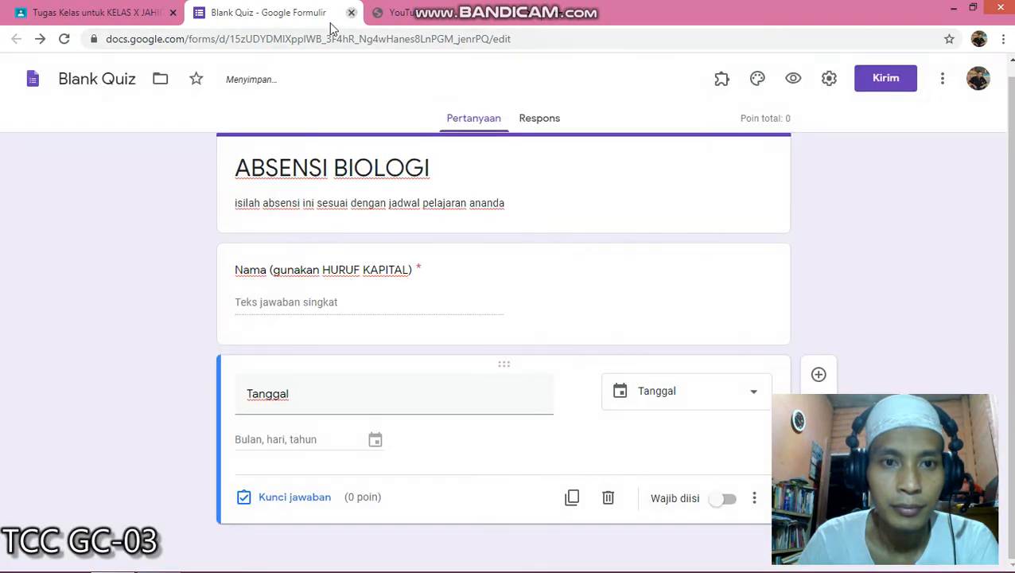
{"action": "left_click", "coordinate": [350, 13]}
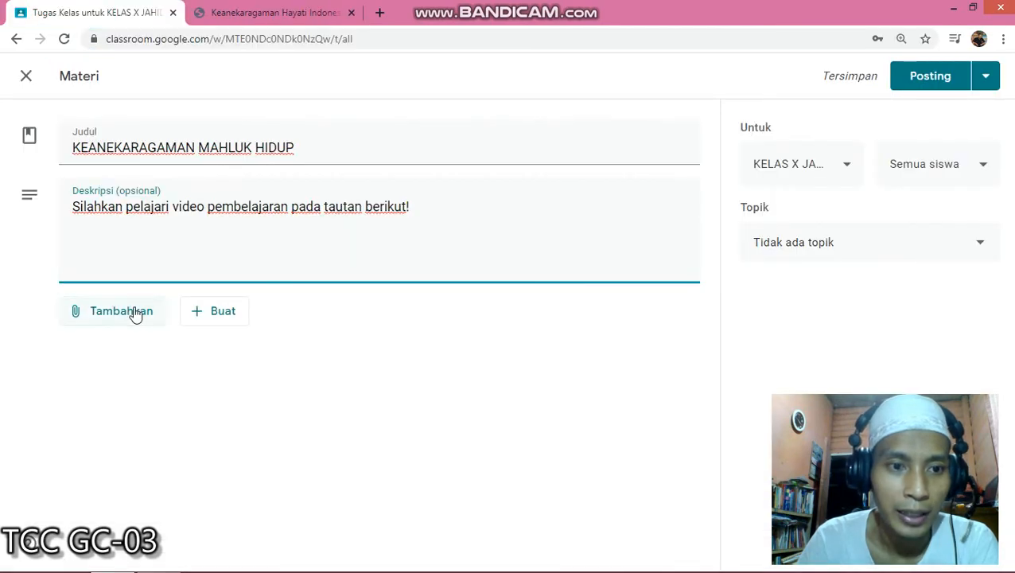
{"action": "left_click", "coordinate": [135, 313]}
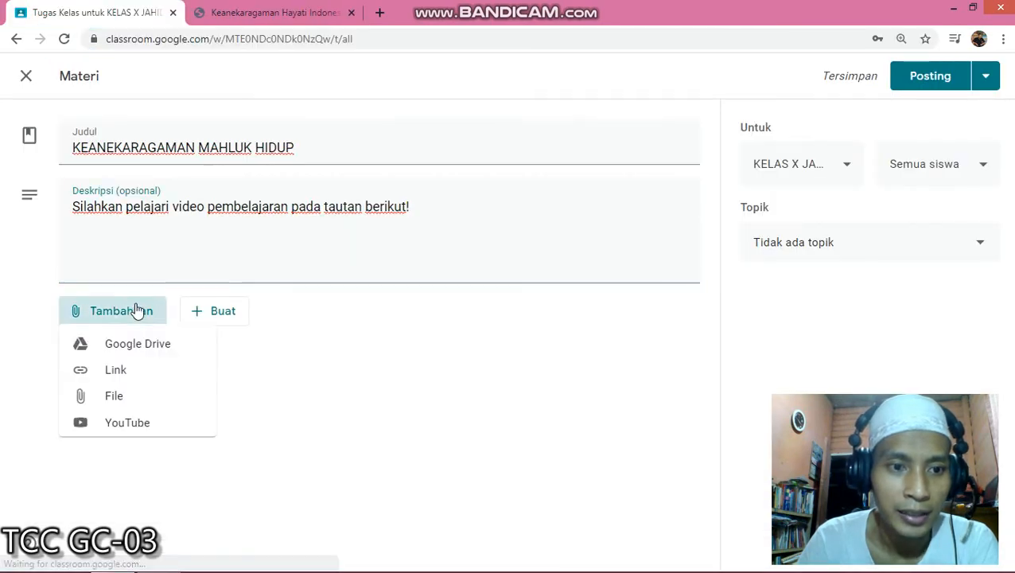
{"action": "left_click", "coordinate": [128, 371]}
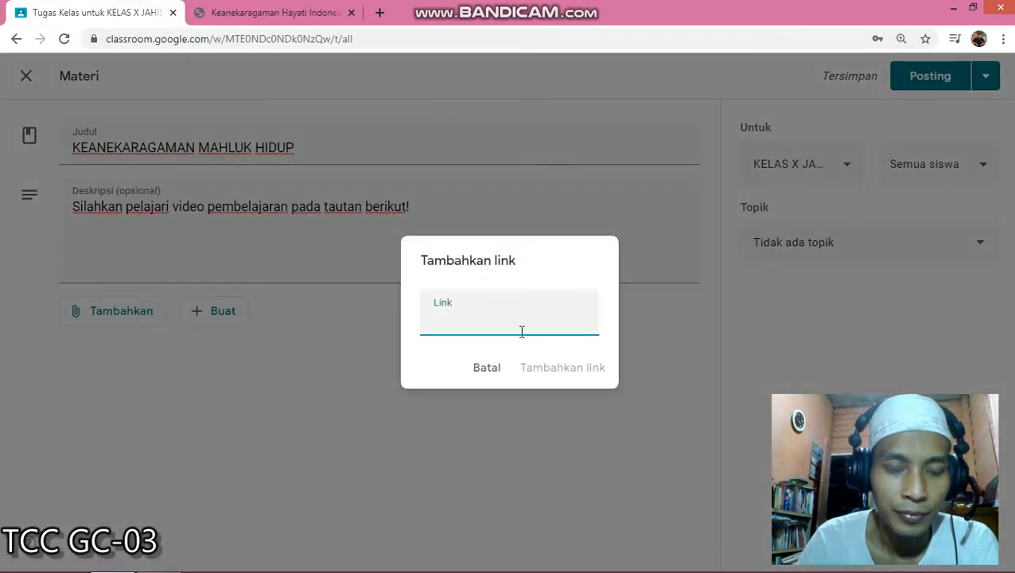
{"action": "key", "text": "ctrl+v"}
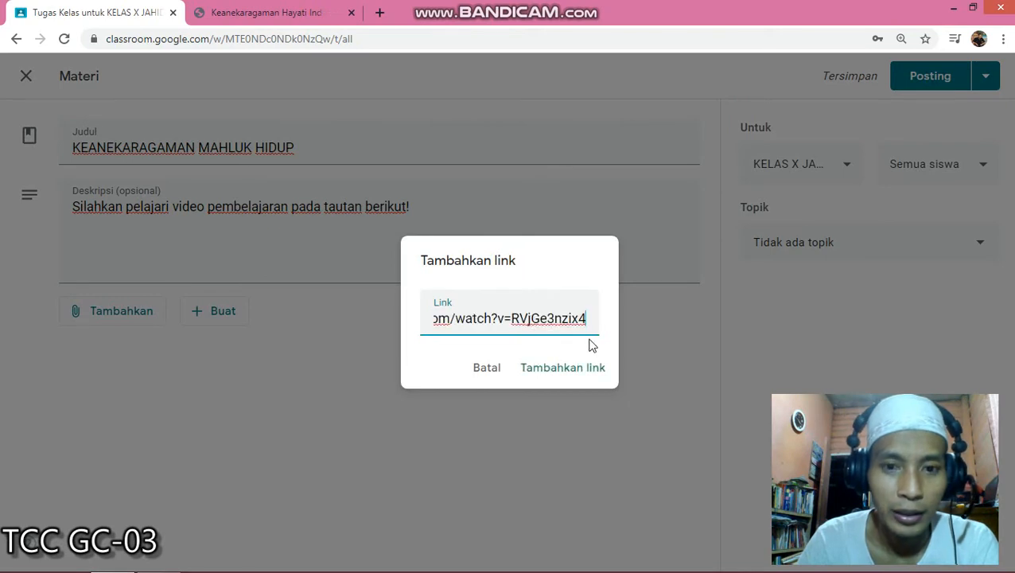
{"action": "left_click", "coordinate": [568, 377]}
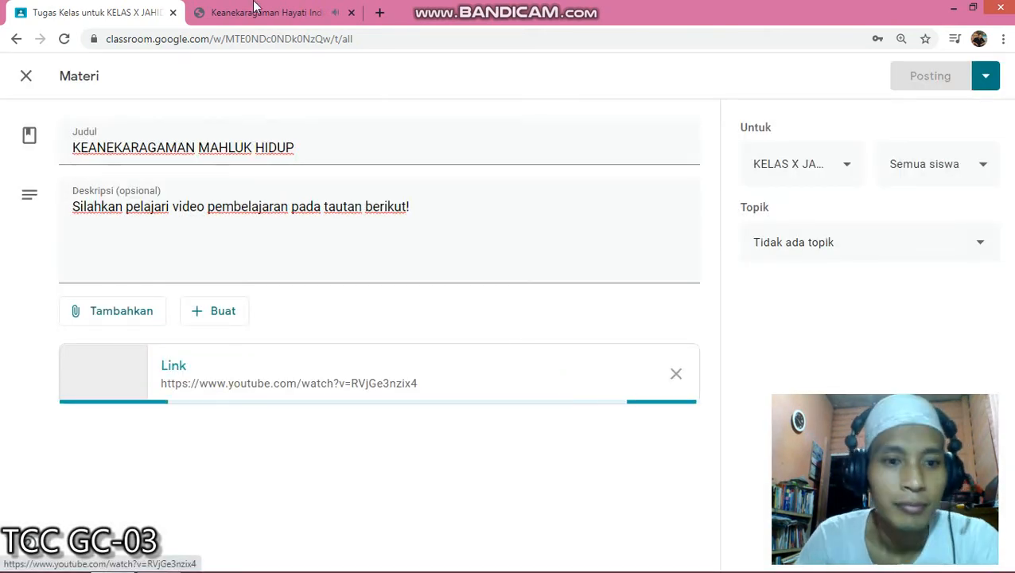
{"action": "left_click", "coordinate": [359, 14]}
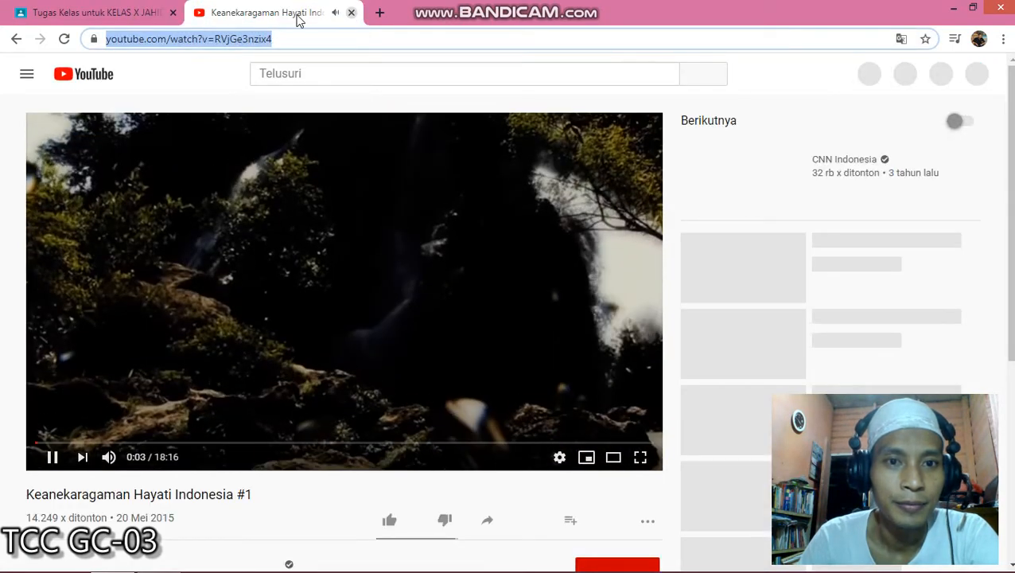
{"action": "key", "text": "ctrl+w"}
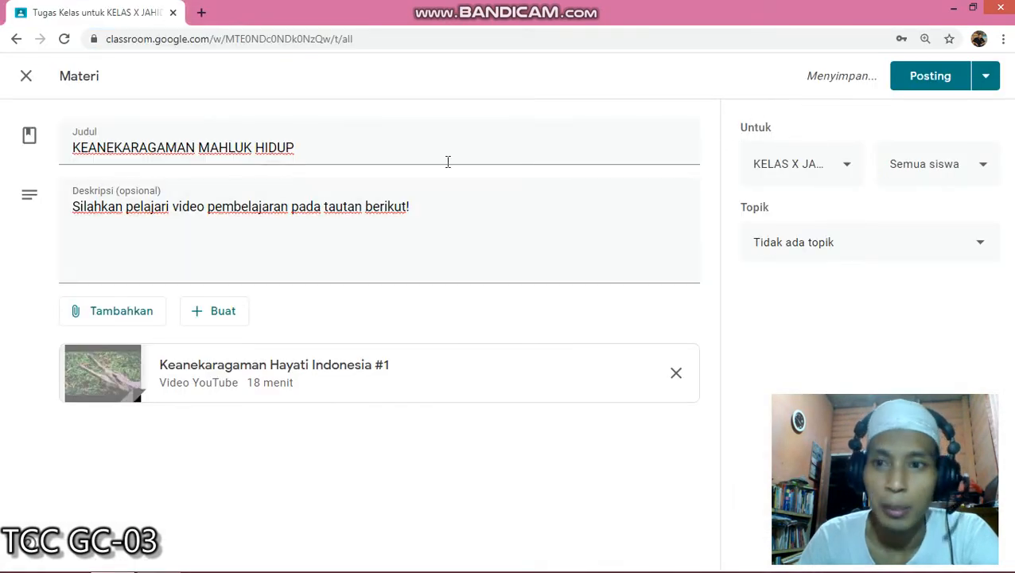
File the material under the topic "B. MATERI" and post it to the class
{"action": "left_click", "coordinate": [972, 246]}
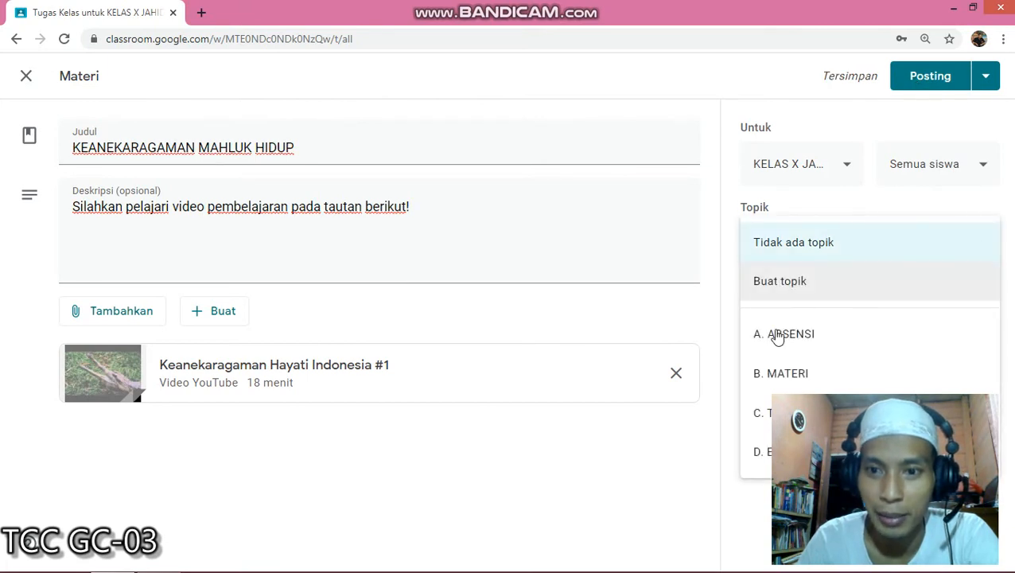
{"action": "left_click", "coordinate": [779, 380]}
{"action": "left_click", "coordinate": [914, 82]}
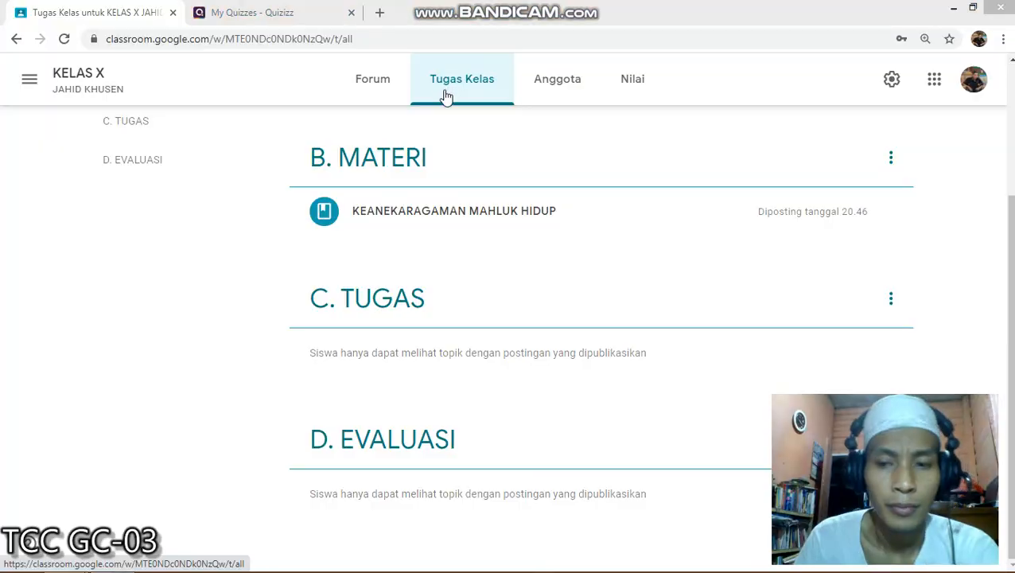
{"action": "key", "text": "F12"}
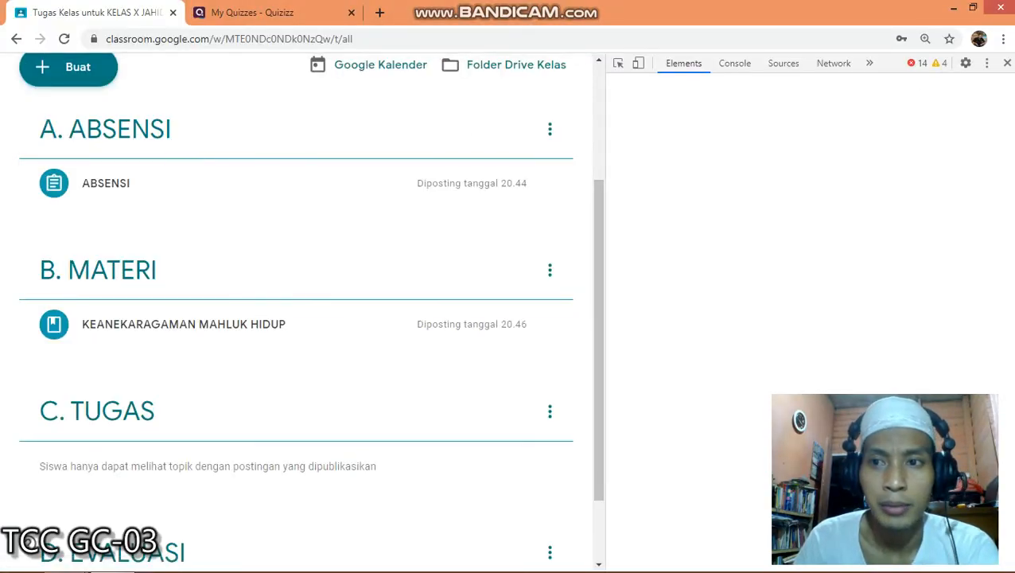
{"action": "left_click", "coordinate": [1007, 63]}
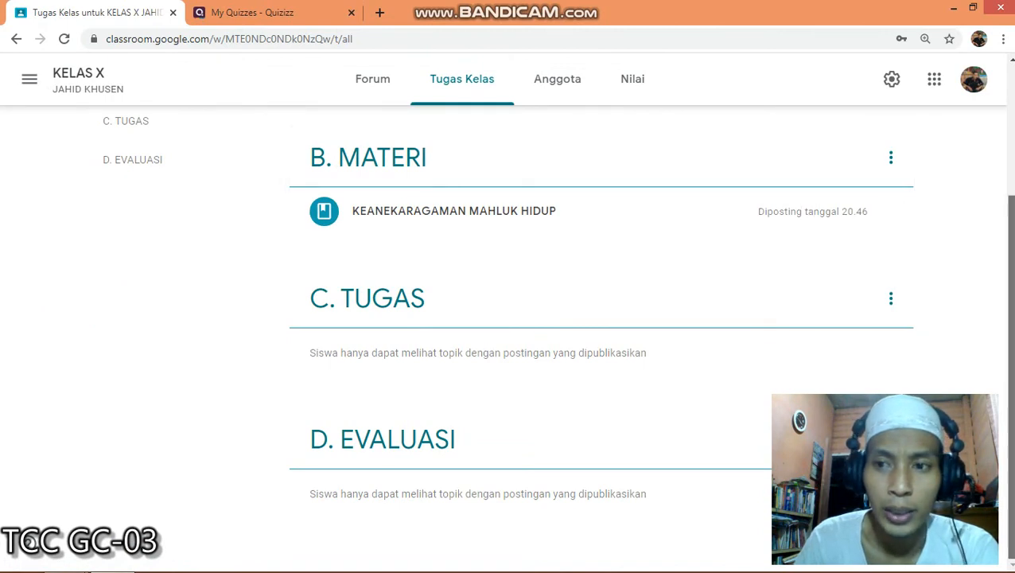
{"action": "scroll", "coordinate": [509, 334], "scroll_direction": "up", "scroll_amount": 2}
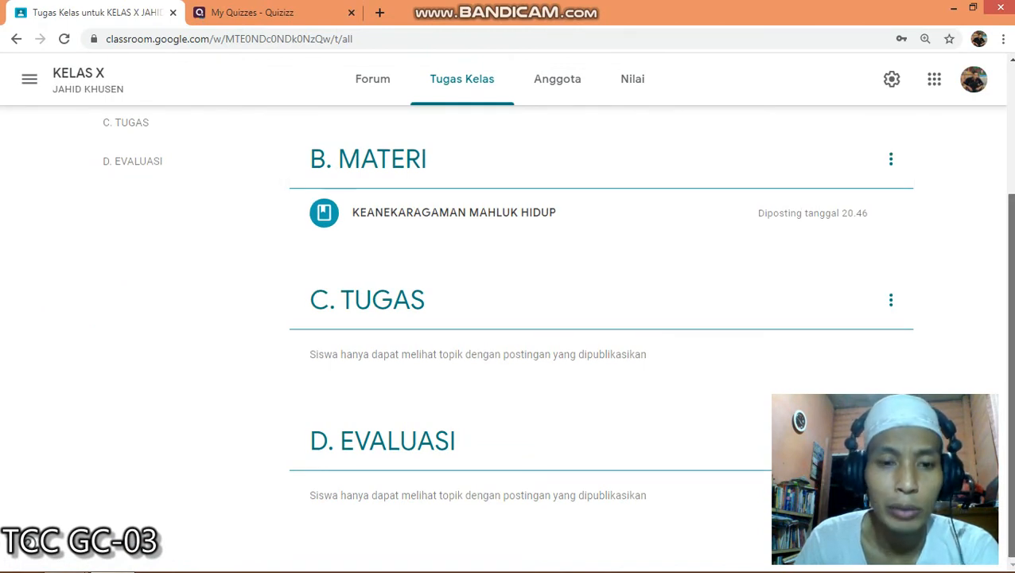
{"action": "scroll", "coordinate": [991, 303], "scroll_direction": "down", "scroll_amount": 2}
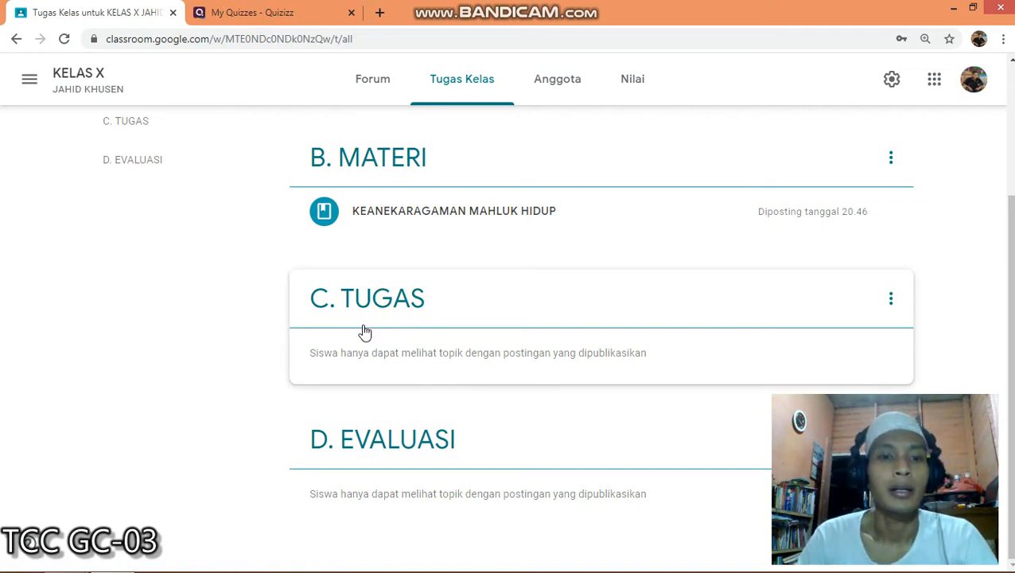
Switch to Quizizz, open the "Corona Virus Disease Quizz" and start assigning it as homework (Jadikan PR)
{"action": "left_click", "coordinate": [270, 17]}
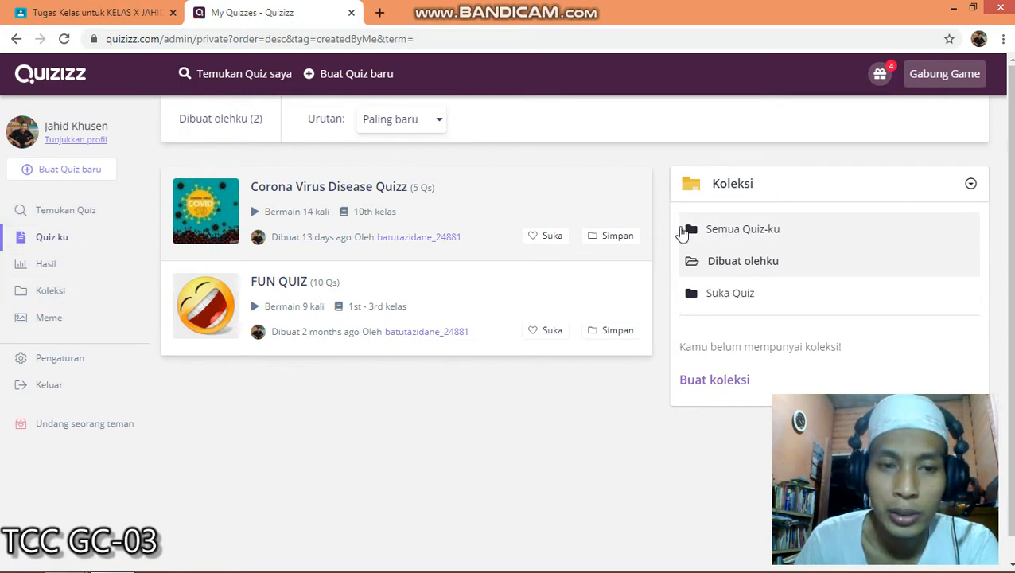
{"action": "left_click", "coordinate": [334, 186]}
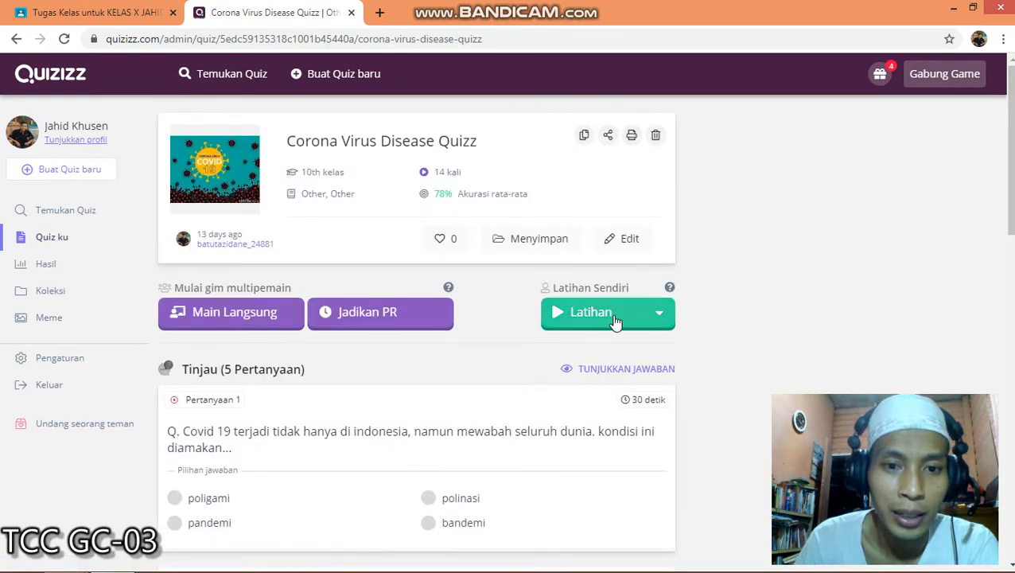
{"action": "left_click", "coordinate": [420, 312]}
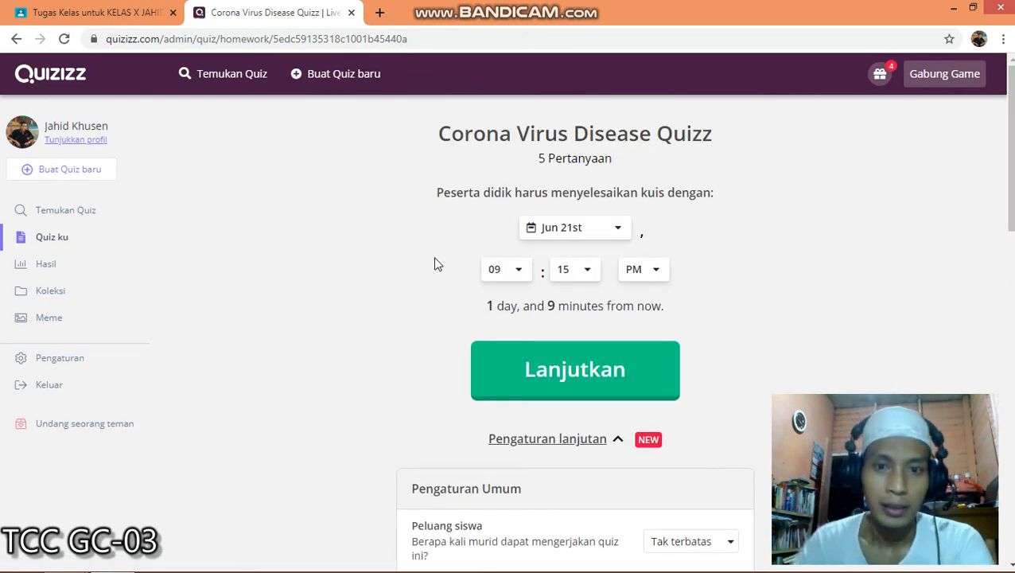
Set the quiz homework's deadline date to Jun 22nd
{"action": "left_click", "coordinate": [601, 228]}
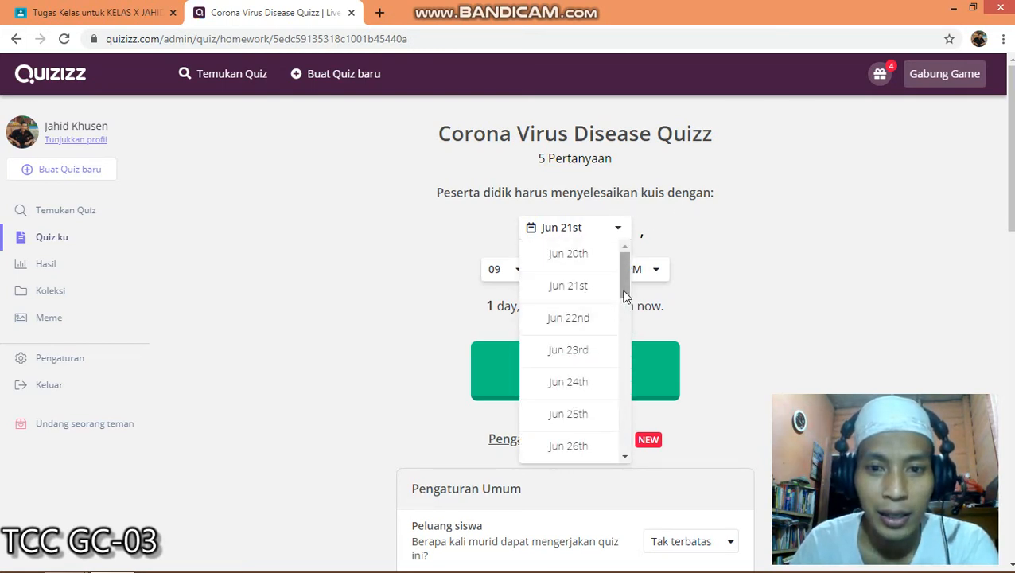
{"action": "scroll", "coordinate": [625, 294], "scroll_direction": "down", "scroll_amount": 1}
{"action": "scroll", "coordinate": [606, 306], "scroll_direction": "up", "scroll_amount": 1}
{"action": "left_click", "coordinate": [583, 316]}
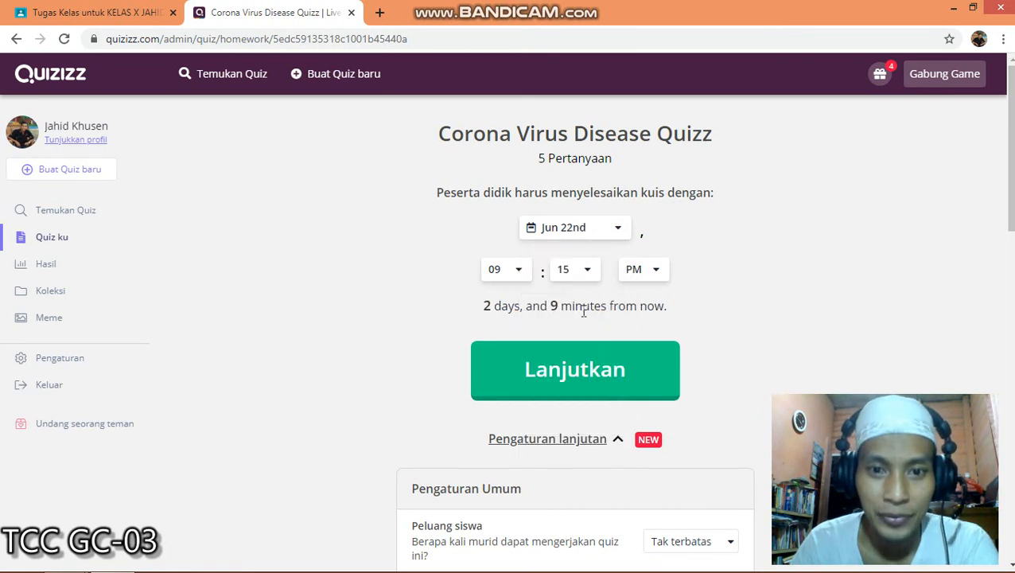
Set the hour of the homework deadline to 07
{"action": "left_click", "coordinate": [517, 270]}
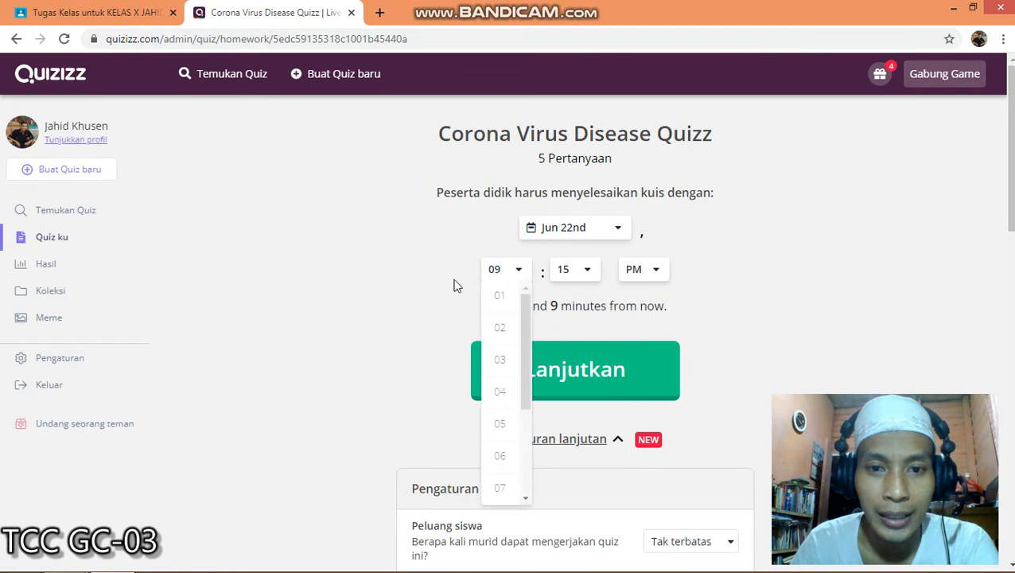
{"action": "mouse_move", "coordinate": [521, 319]}
{"action": "left_mouse_down"}
{"action": "mouse_move", "coordinate": [524, 339]}
{"action": "mouse_move", "coordinate": [522, 330]}
{"action": "left_mouse_up"}
{"action": "left_click", "coordinate": [501, 466]}
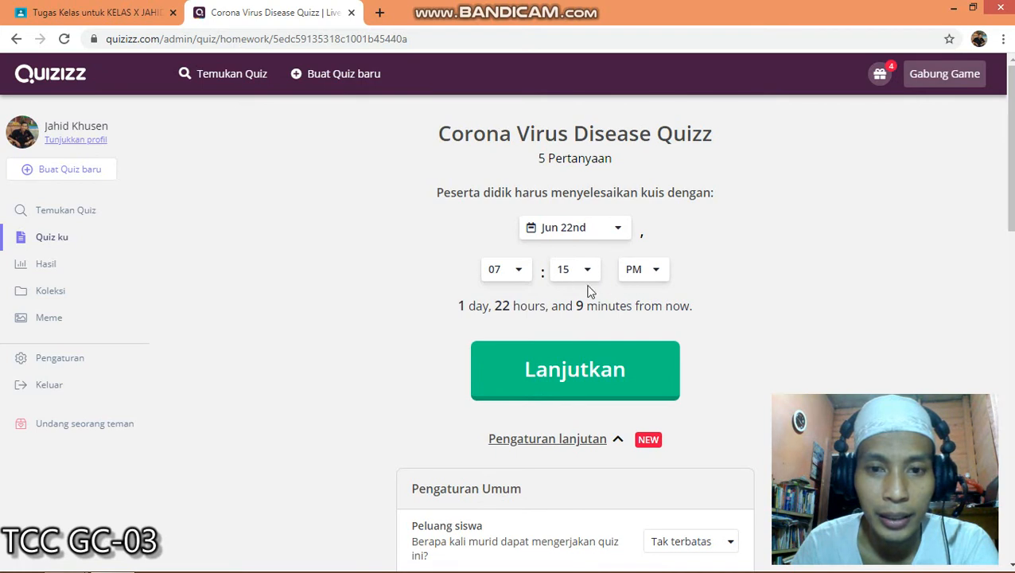
Set the homework deadline's hour to 10 and look over the general quiz settings
{"action": "left_click", "coordinate": [528, 274]}
{"action": "left_click_drag", "start_coordinate": [523, 318], "coordinate": [522, 431]}
{"action": "left_click", "coordinate": [502, 452]}
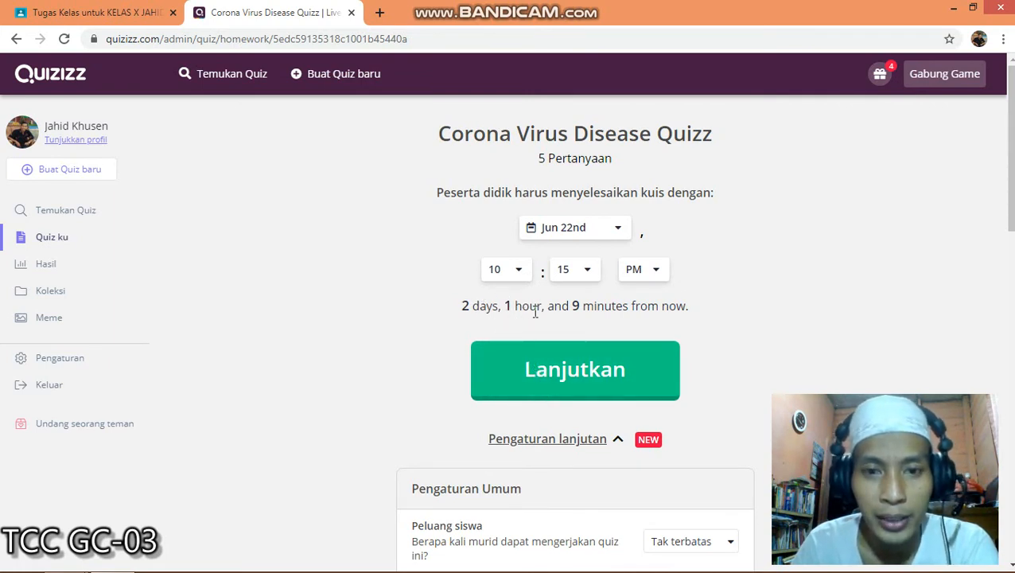
{"action": "scroll", "coordinate": [811, 340], "scroll_direction": "down", "scroll_amount": 2}
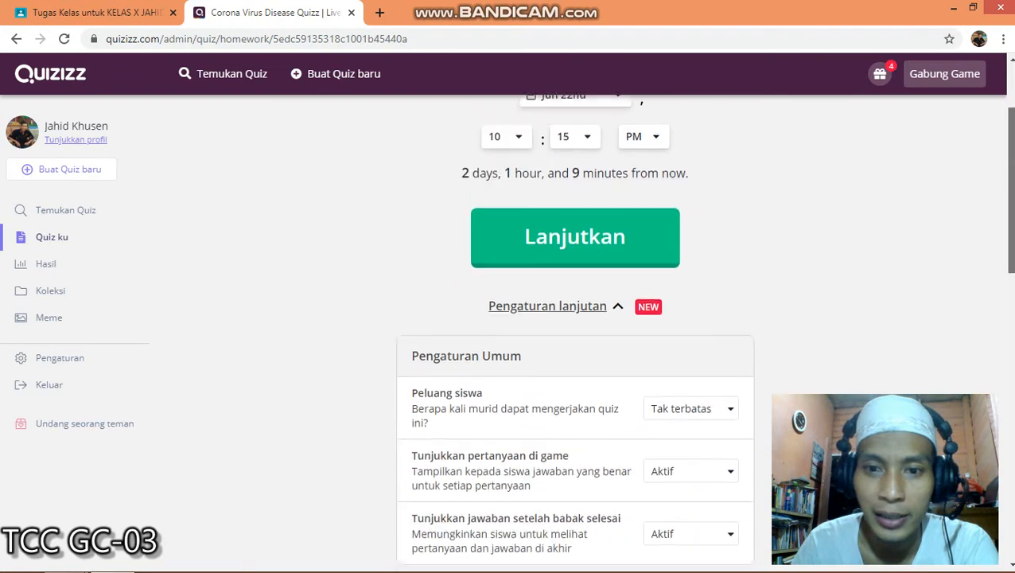
{"action": "scroll", "coordinate": [811, 340], "scroll_direction": "up", "scroll_amount": 1}
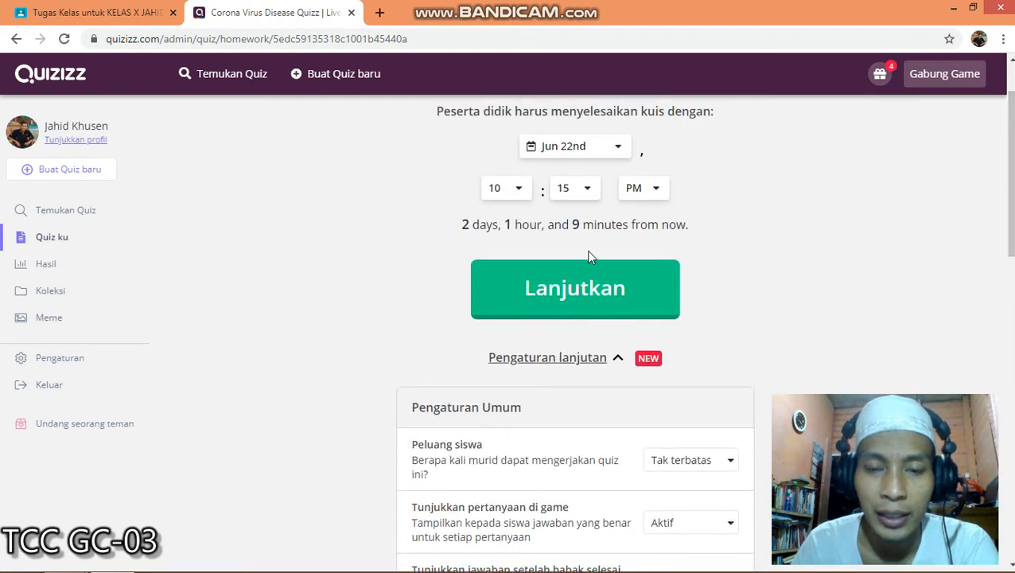
Finish assigning the quiz as homework with the chosen deadline and copy its join link for participants
{"action": "left_click", "coordinate": [618, 361]}
{"action": "scroll", "coordinate": [618, 361], "scroll_direction": "down", "scroll_amount": 1}
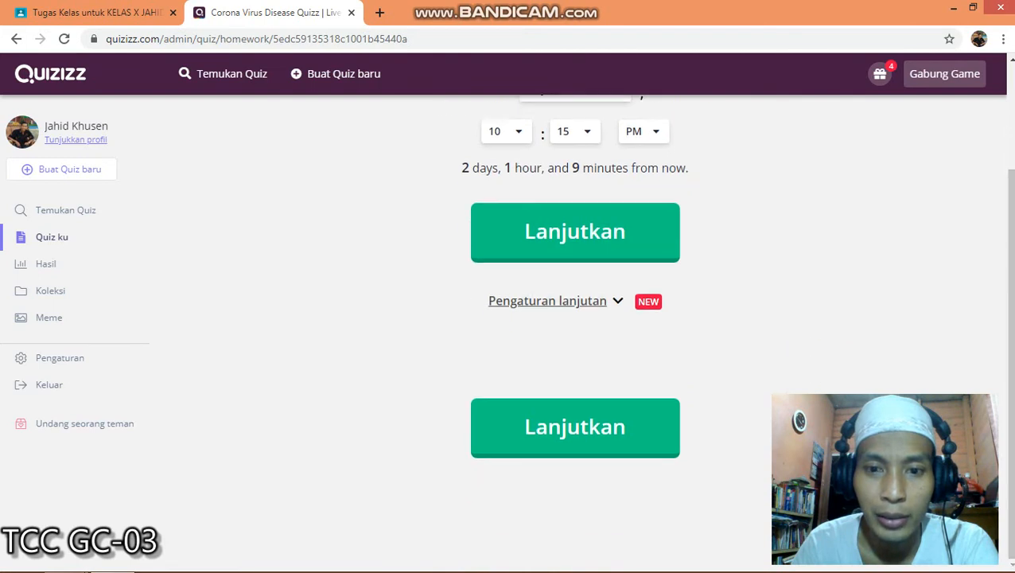
{"action": "left_click", "coordinate": [605, 409]}
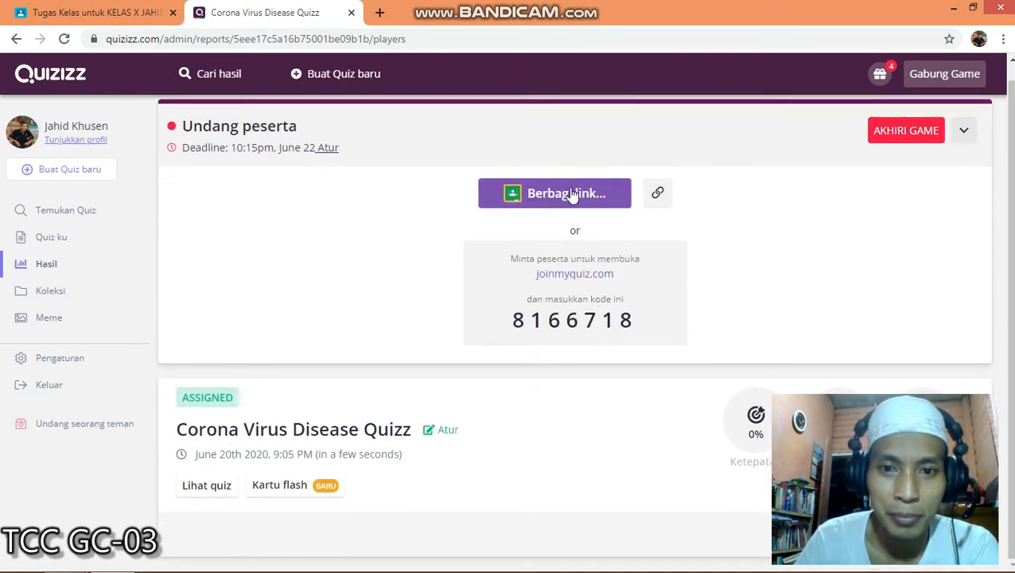
{"action": "left_click", "coordinate": [567, 191]}
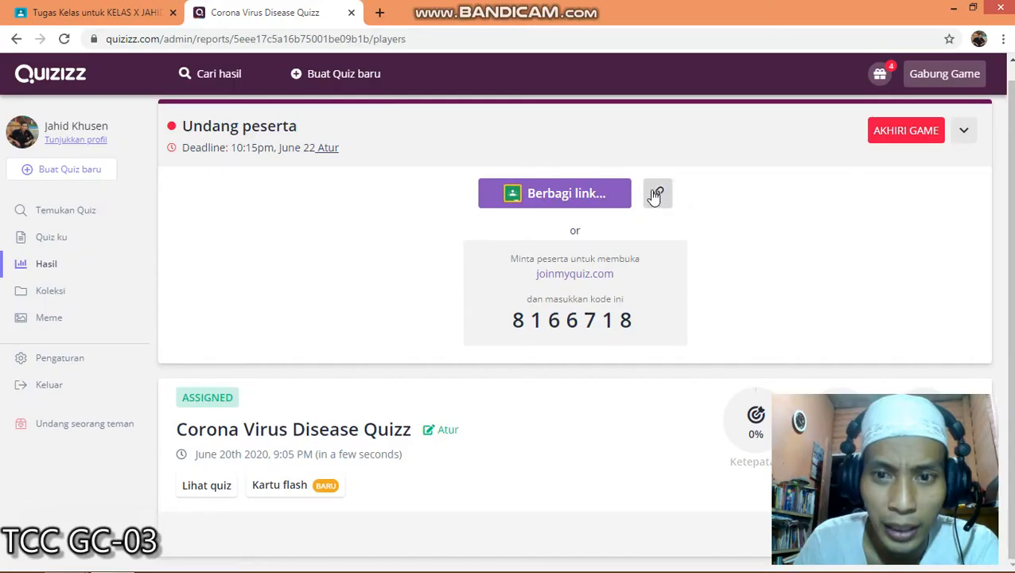
{"action": "left_click", "coordinate": [656, 194]}
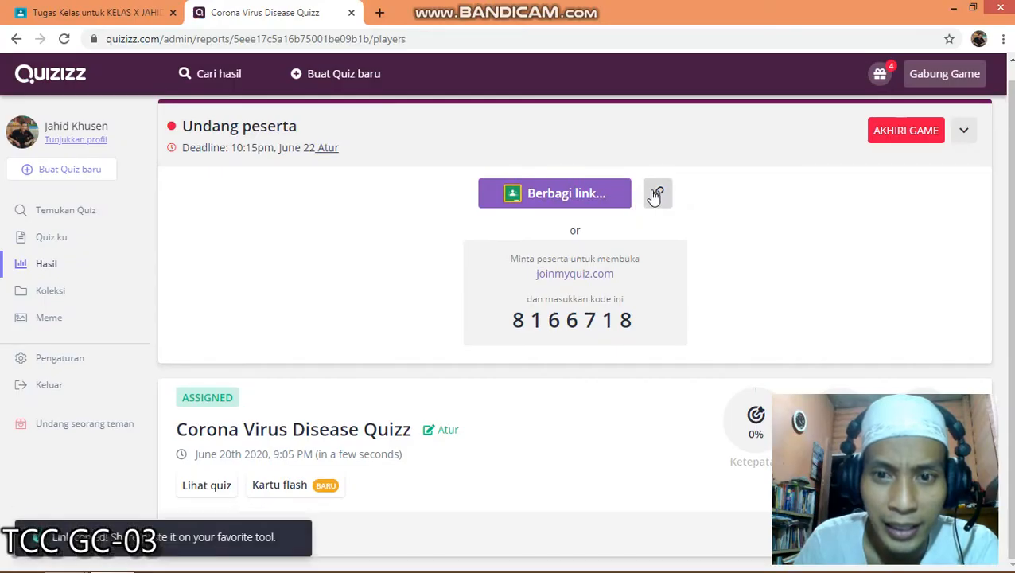
Switch to Google Classroom and create a quiz assignment (Tugas kuis) titled "KUIS Pengetahuan tentang Covid 19"
{"action": "left_click", "coordinate": [69, 17]}
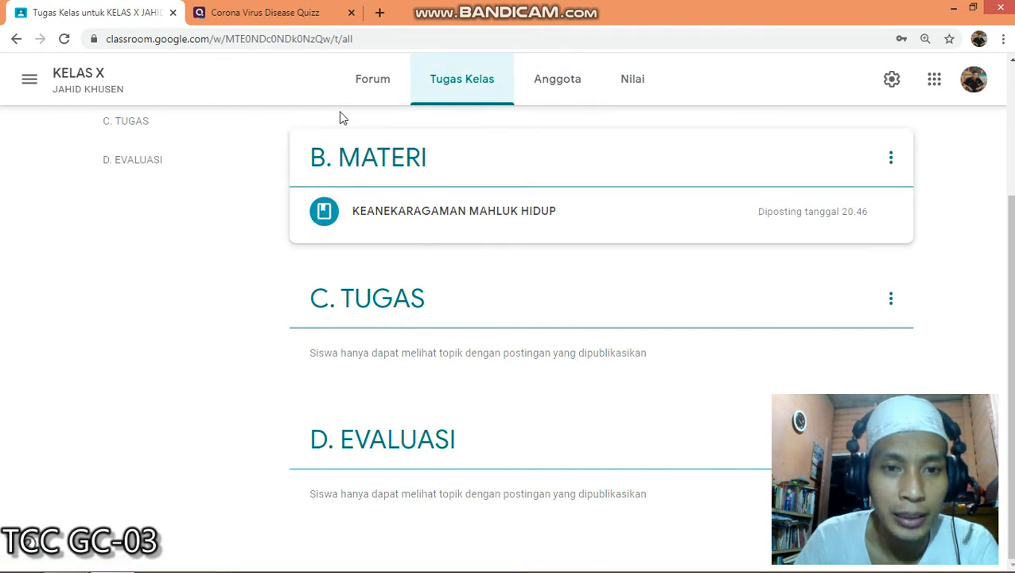
{"action": "left_click", "coordinate": [1007, 172]}
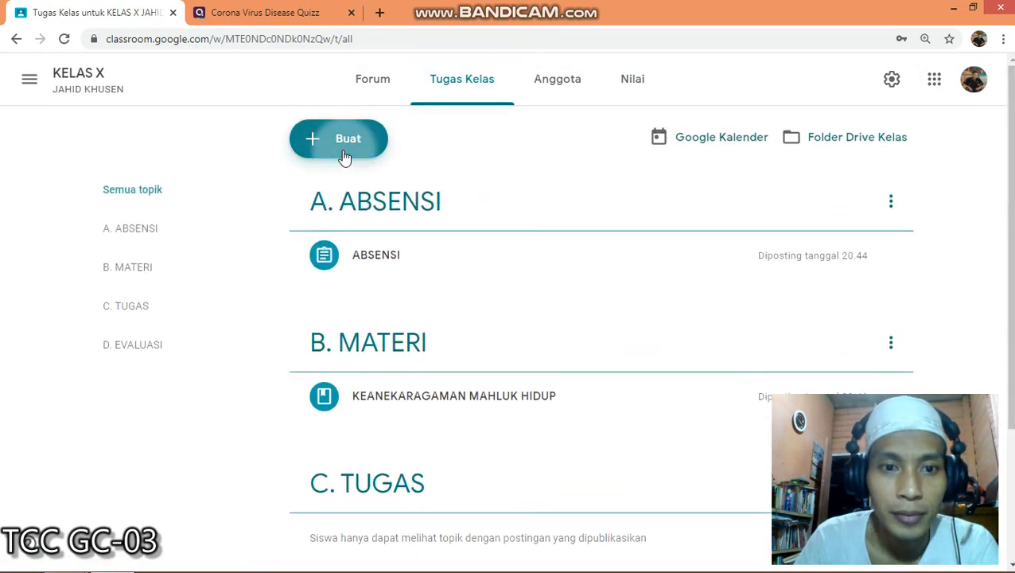
{"action": "left_click", "coordinate": [343, 156]}
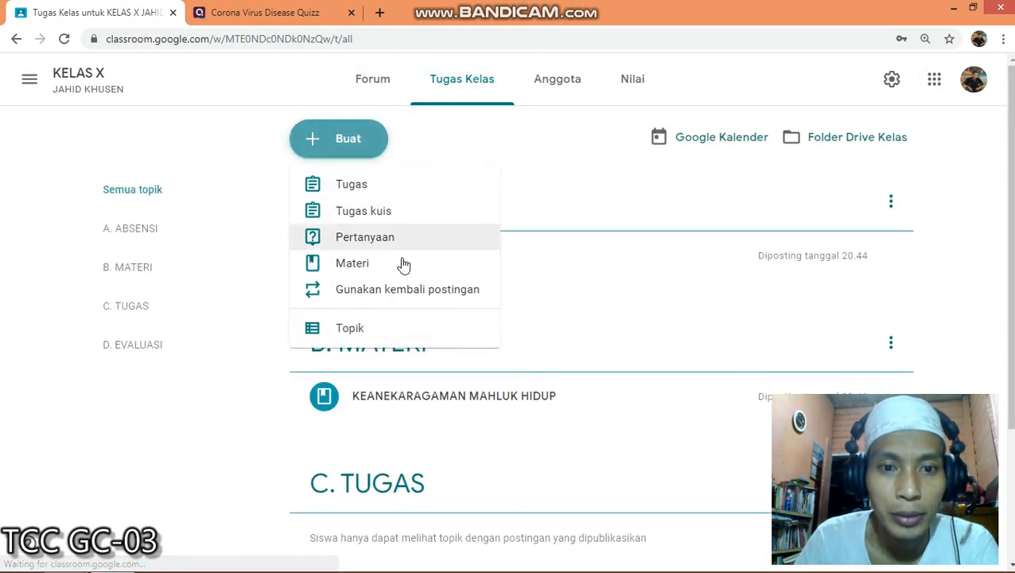
{"action": "left_click", "coordinate": [364, 223]}
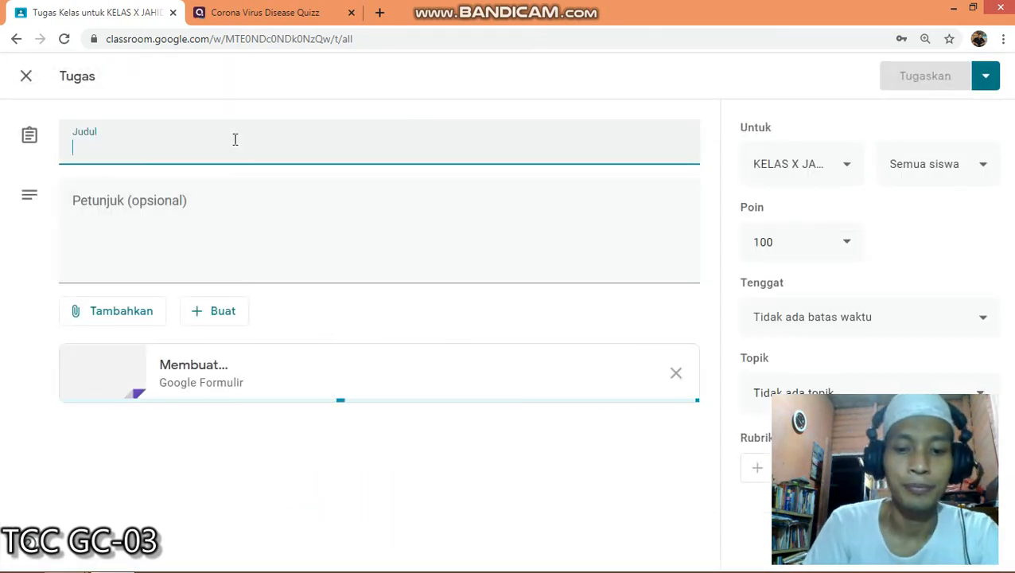
{"action": "type", "text": "KUIS"}
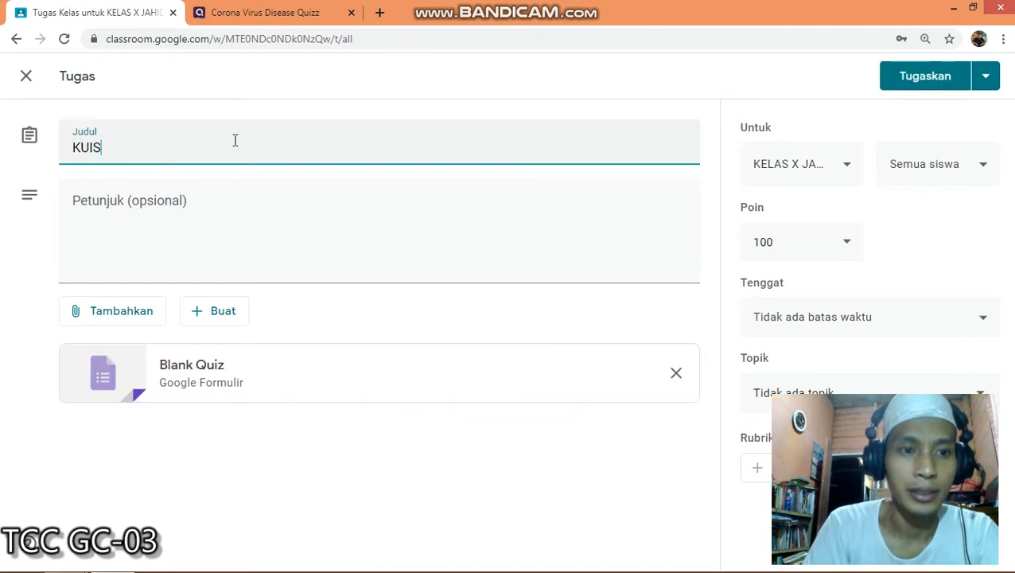
{"action": "type", "text": " P"}
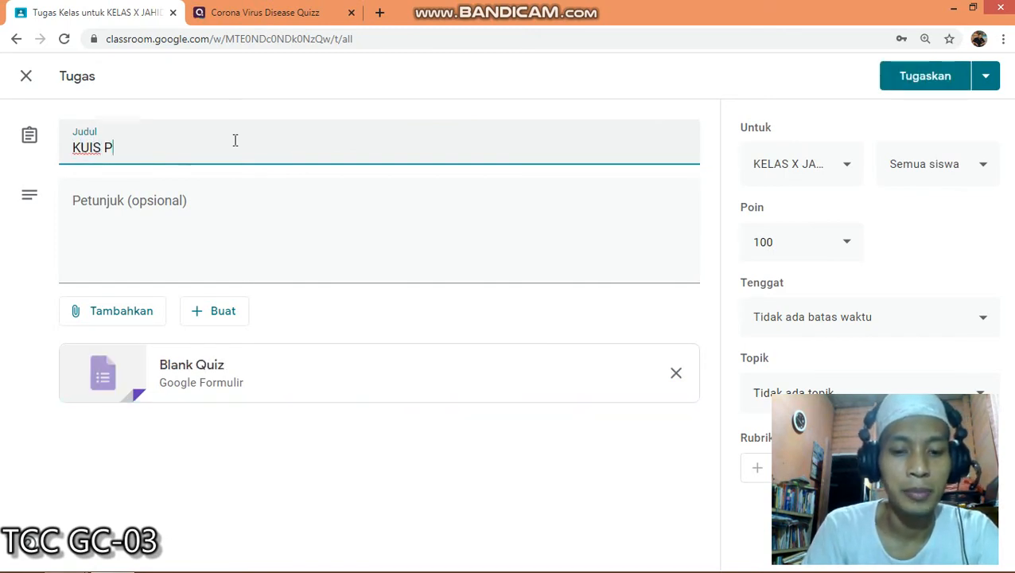
{"action": "type", "text": "engetahuan "}
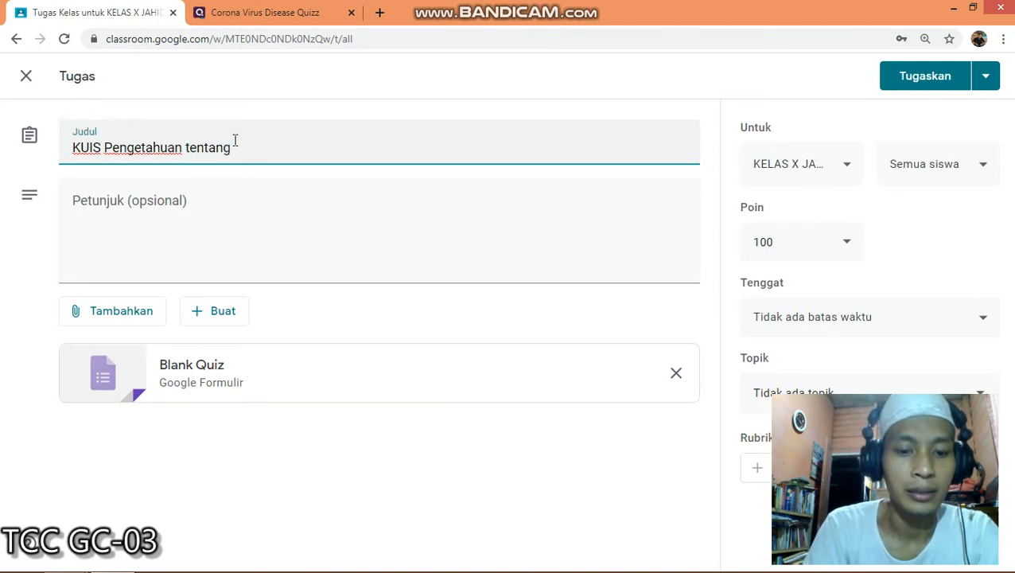
{"action": "type", "text": "tentang Covid 19"}
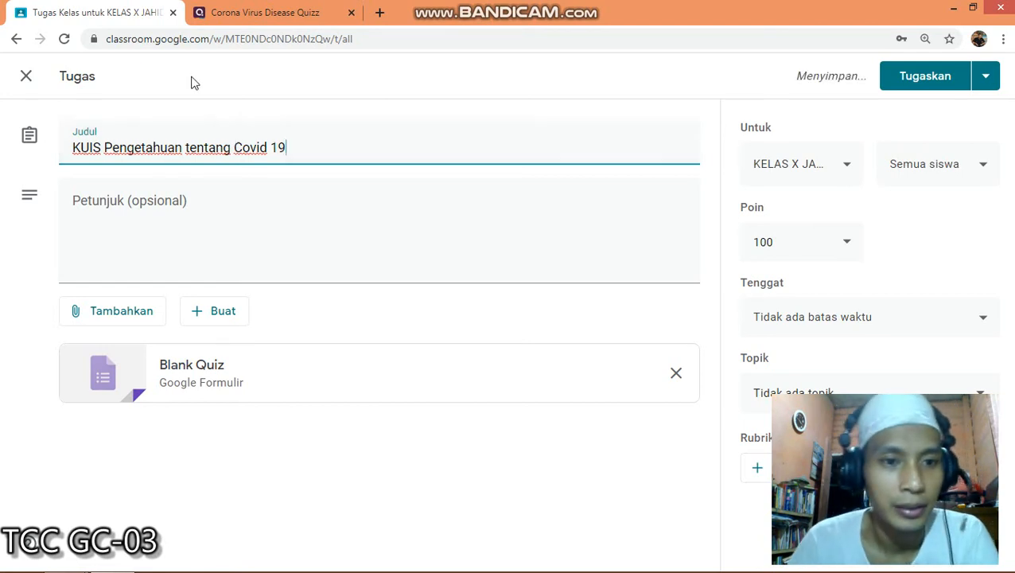
Enter the assignment instructions "Kerjakan dengan semangat dan fun"
{"action": "left_click", "coordinate": [168, 222]}
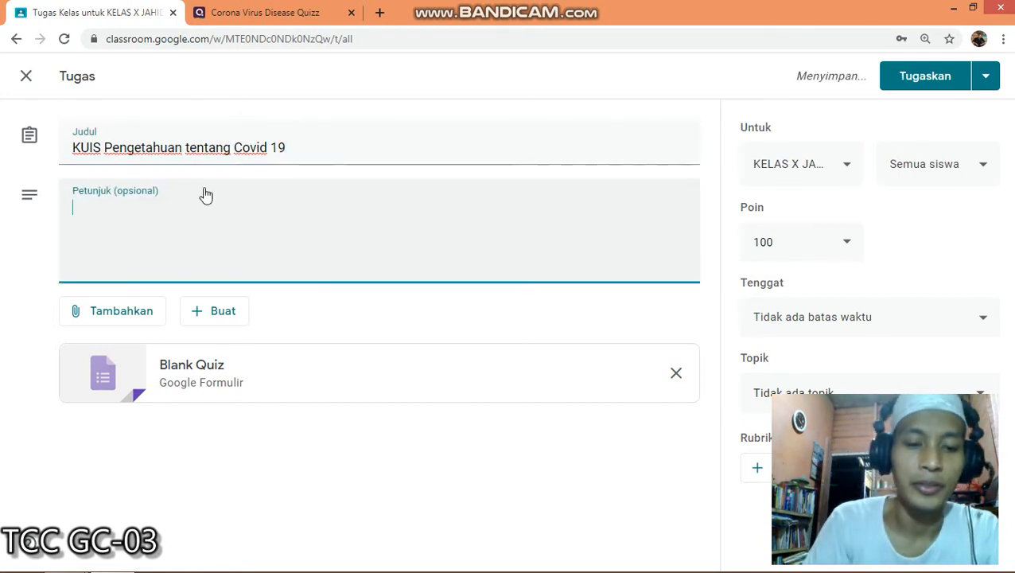
{"action": "type", "text": "Kerjakan "}
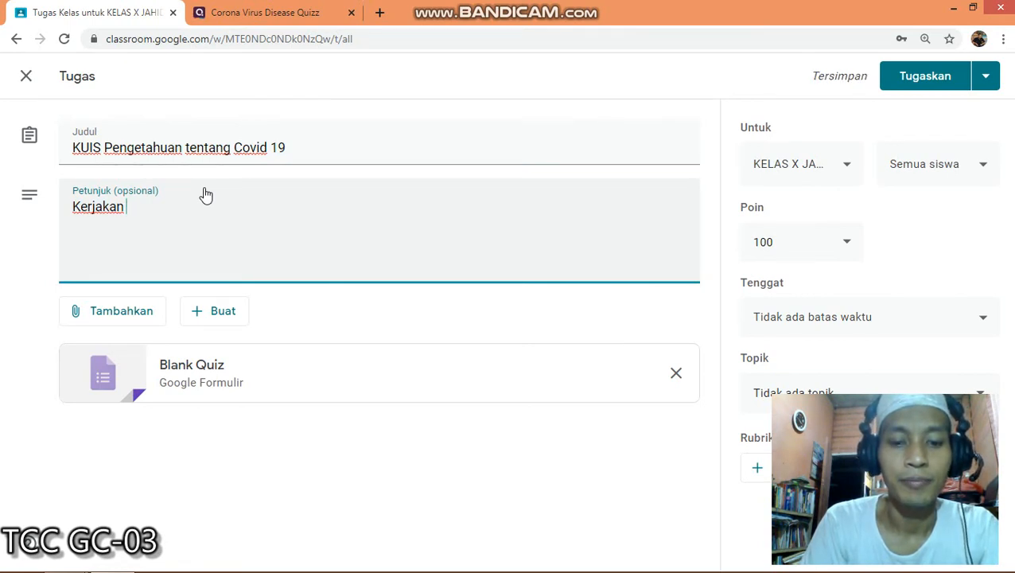
{"action": "type", "text": "dengan"}
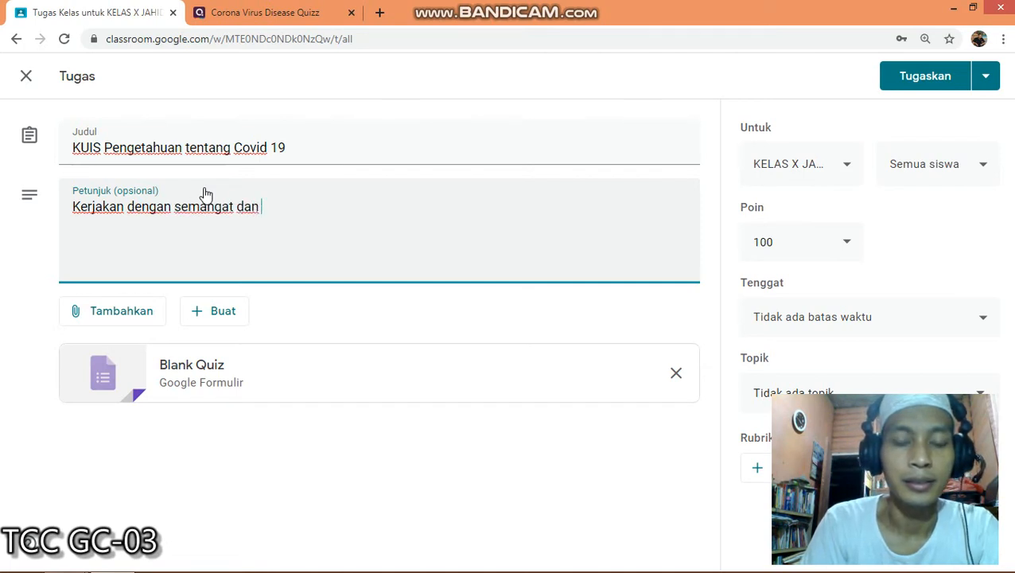
{"action": "type", "text": " semangat dan "}
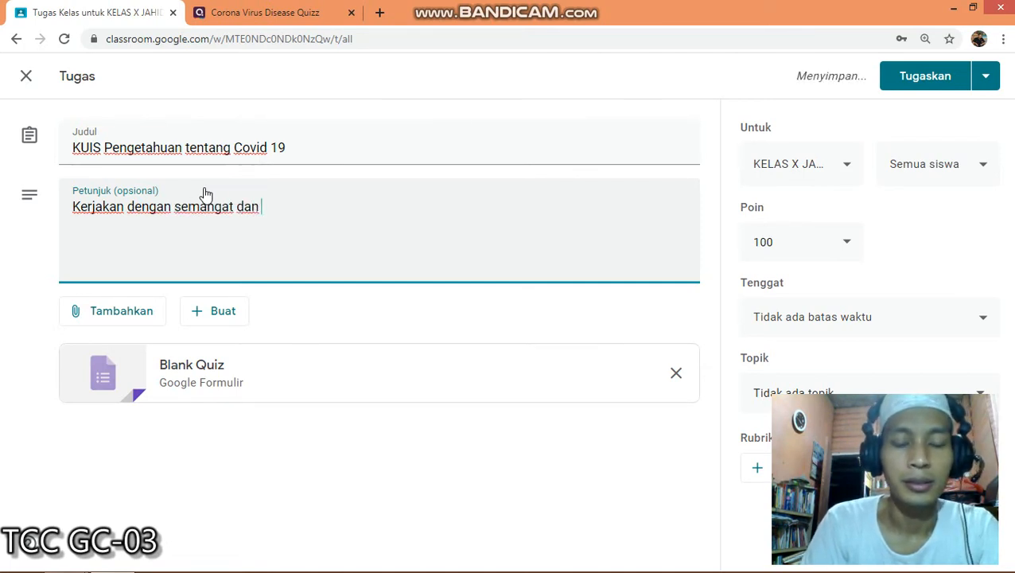
{"action": "type", "text": "have "}
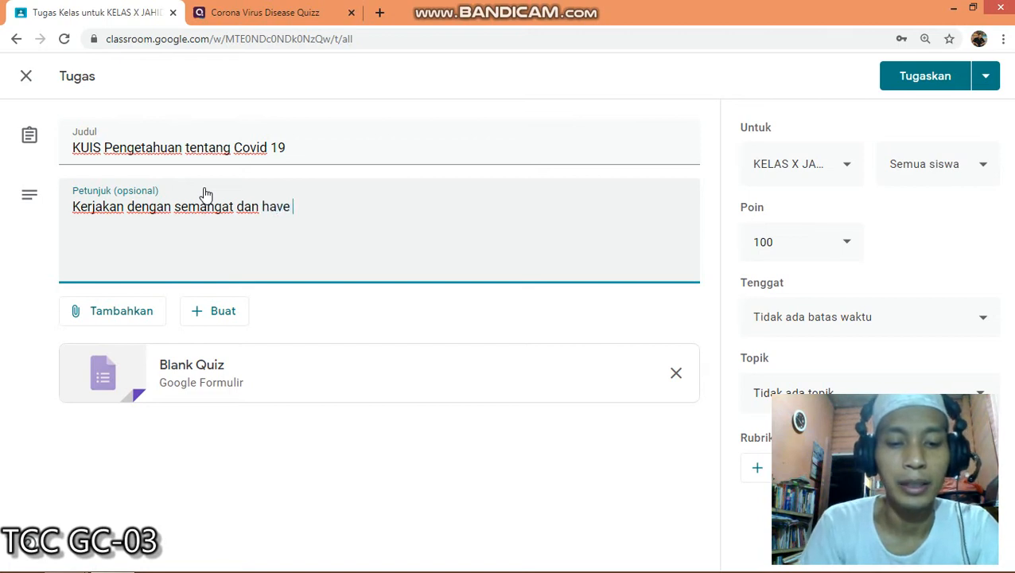
{"action": "type", "text": "fun"}
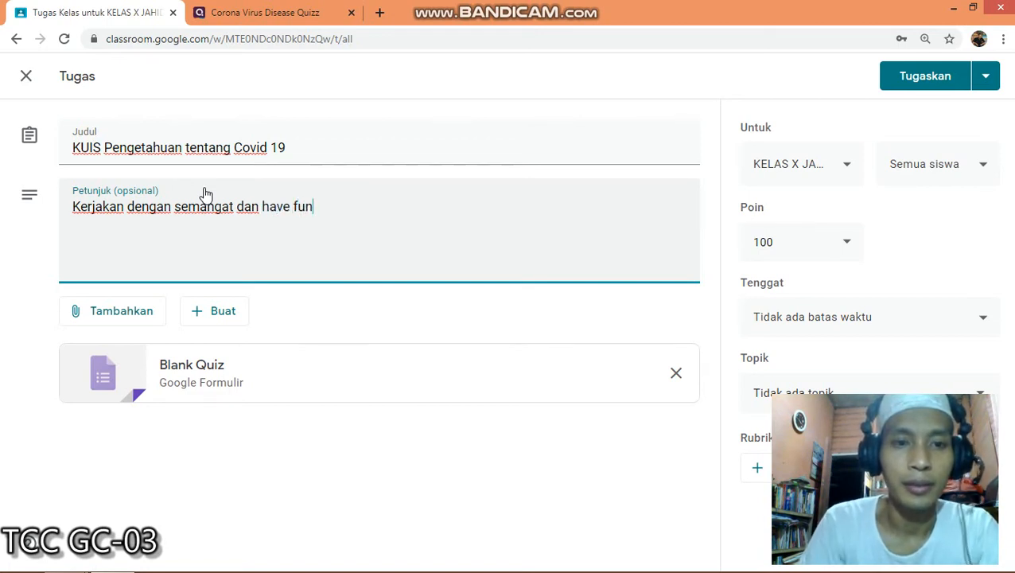
{"action": "key", "text": "ctrl+shift+Left"}
{"action": "key", "text": "Left"}
{"action": "key", "text": "ctrl+shift+Left"}
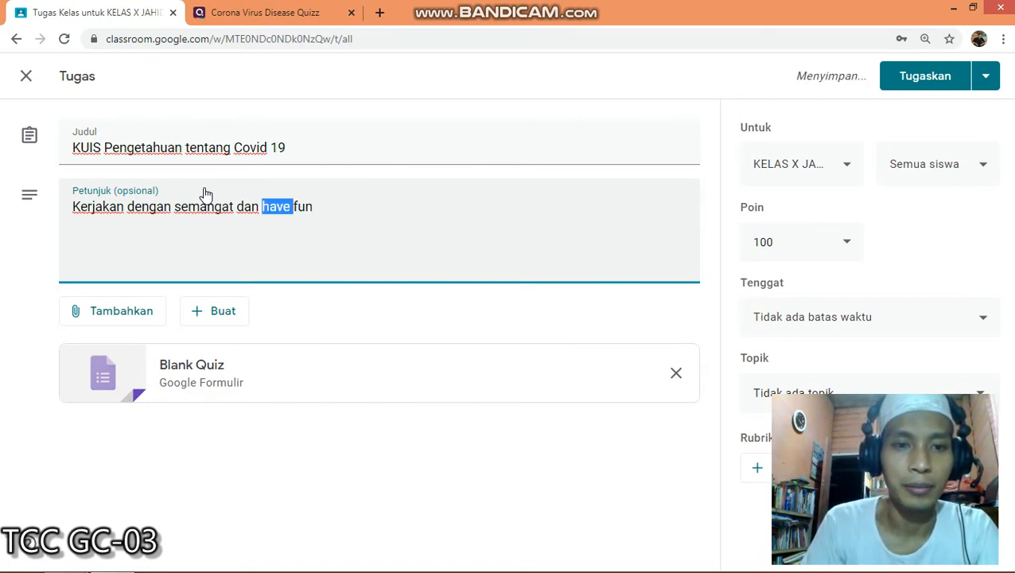
{"action": "key", "text": "BackSpace"}
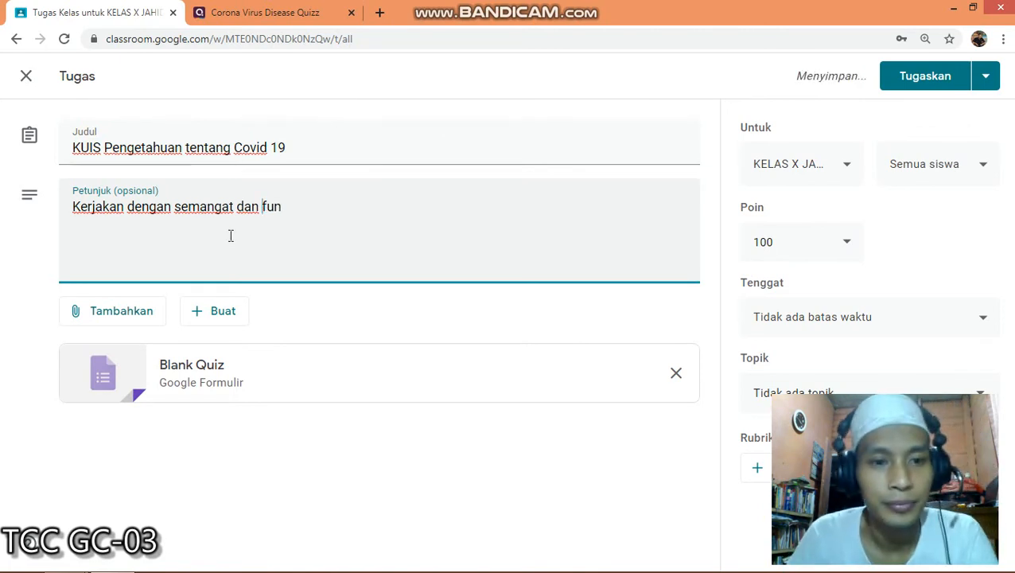
Attach the copied Quizizz game link to the quiz assignment and save the assignment
{"action": "left_click", "coordinate": [139, 318]}
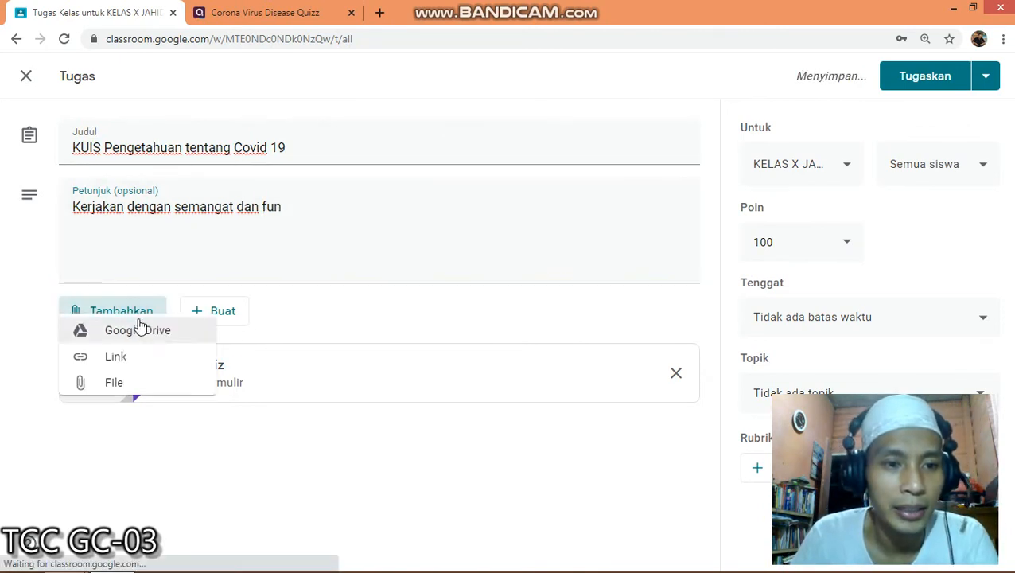
{"action": "left_click", "coordinate": [117, 371]}
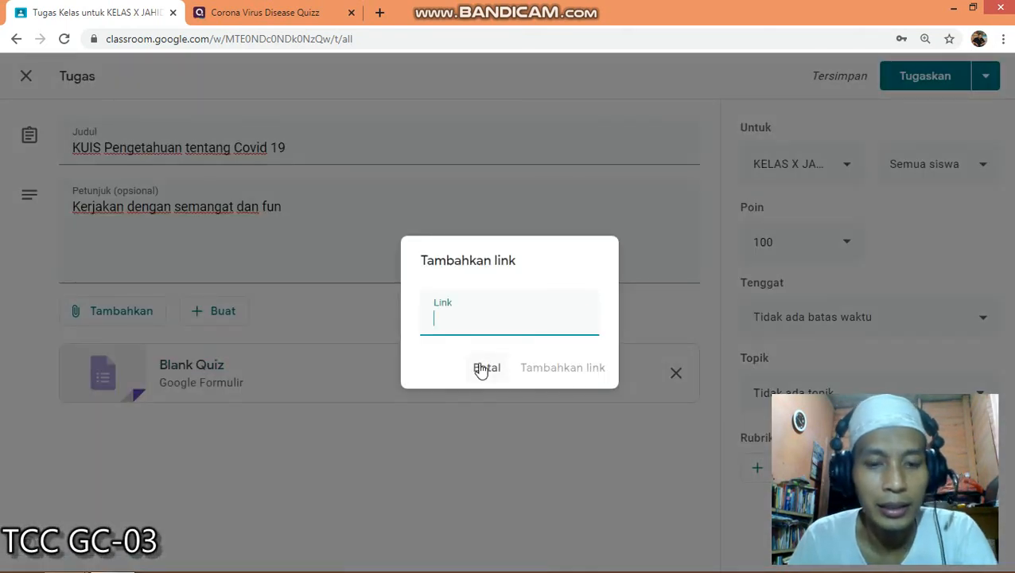
{"action": "key", "text": "ctrl+v"}
{"action": "left_click", "coordinate": [552, 365]}
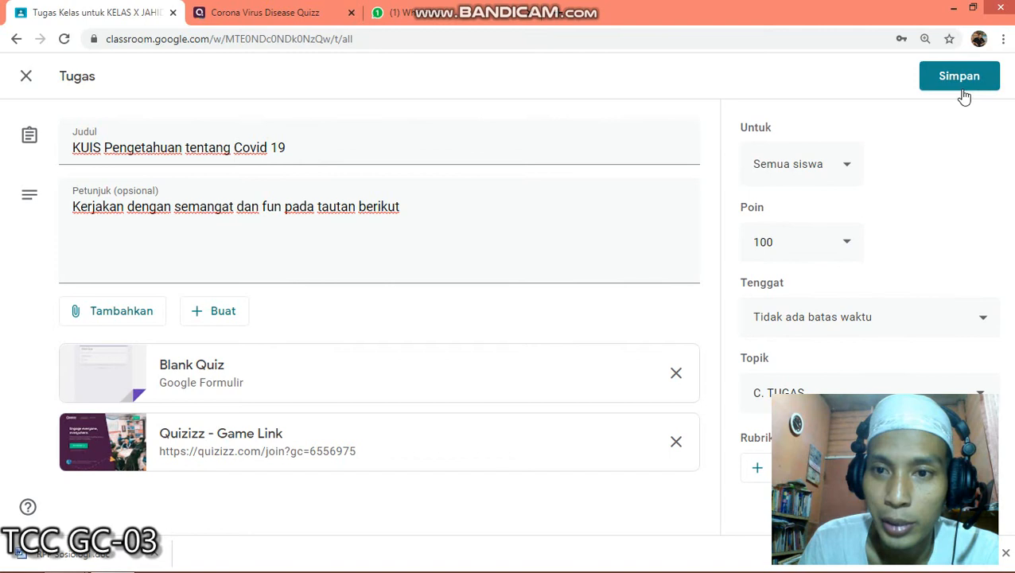
{"action": "left_click", "coordinate": [964, 94]}
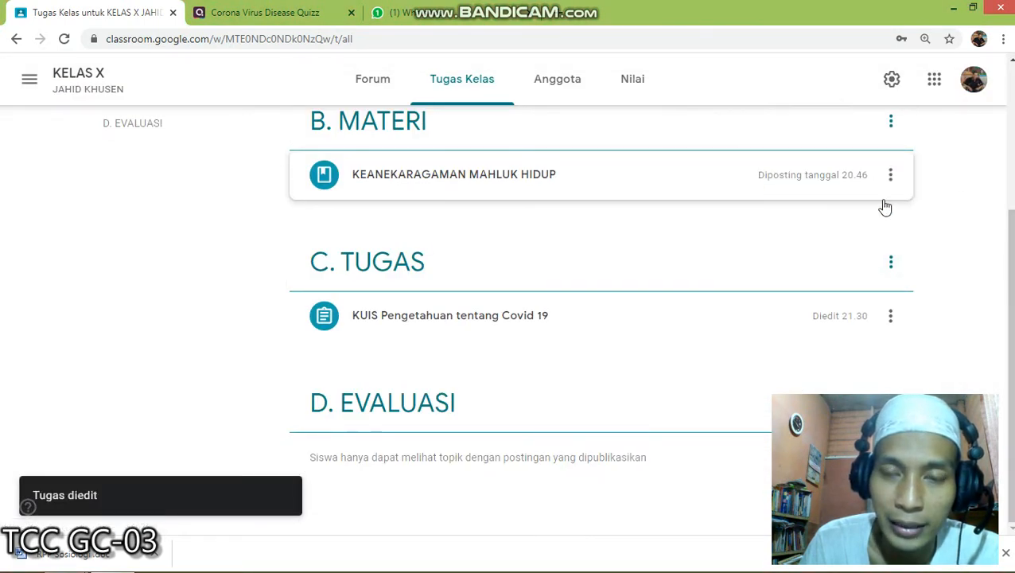
{"action": "left_click_drag", "start_coordinate": [1011, 232], "coordinate": [1011, 176]}
{"action": "left_click_drag", "start_coordinate": [1009, 289], "coordinate": [1008, 346]}
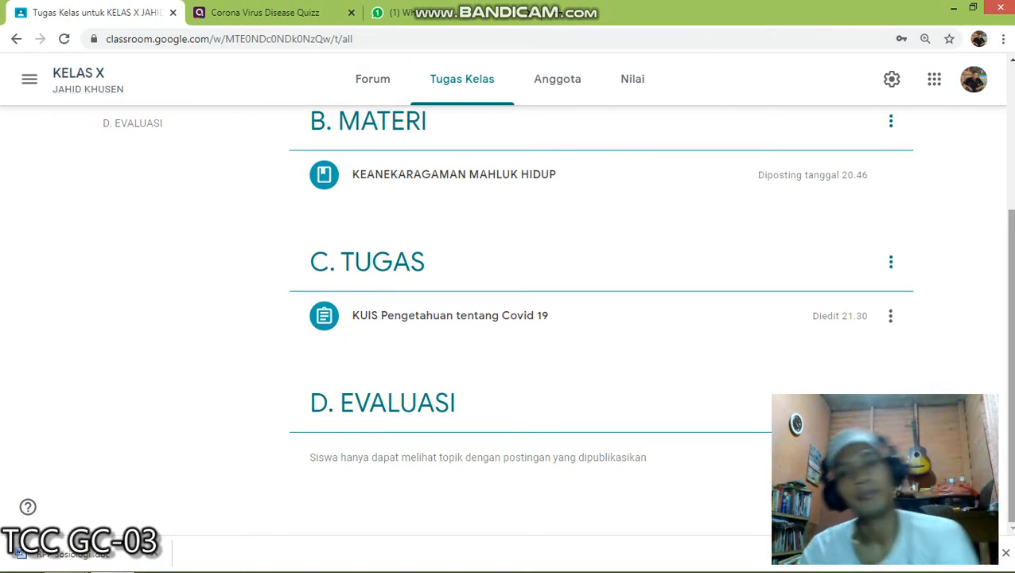
{"action": "left_click_drag", "start_coordinate": [1012, 264], "coordinate": [1008, 315]}
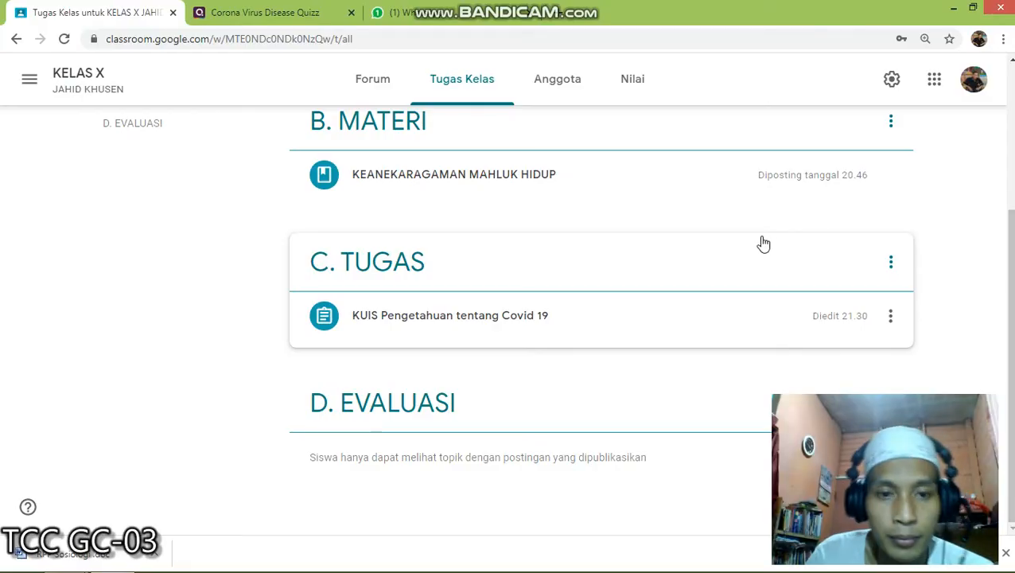
{"action": "key", "text": "ctrl+shift+i"}
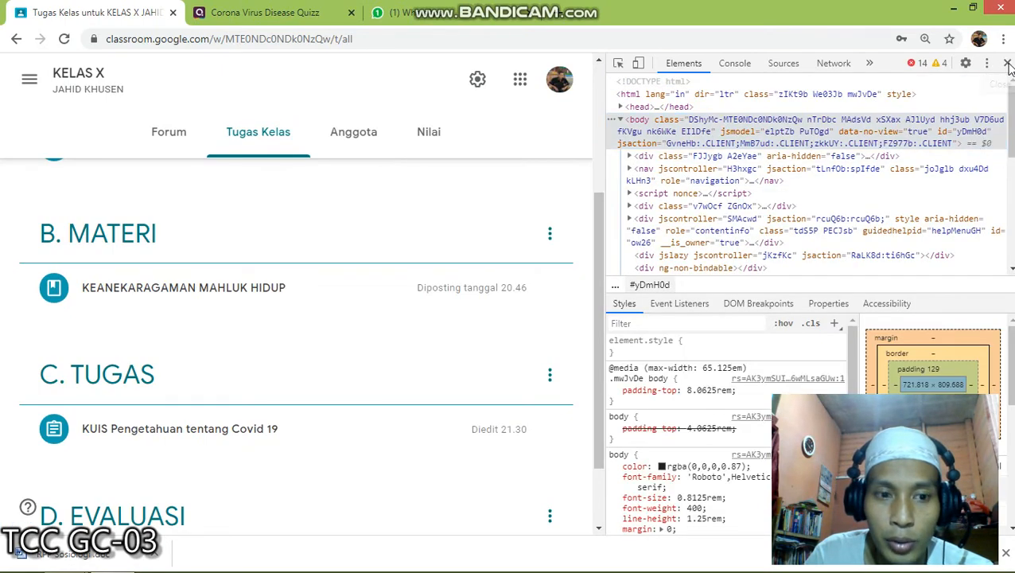
{"action": "left_click", "coordinate": [1006, 63]}
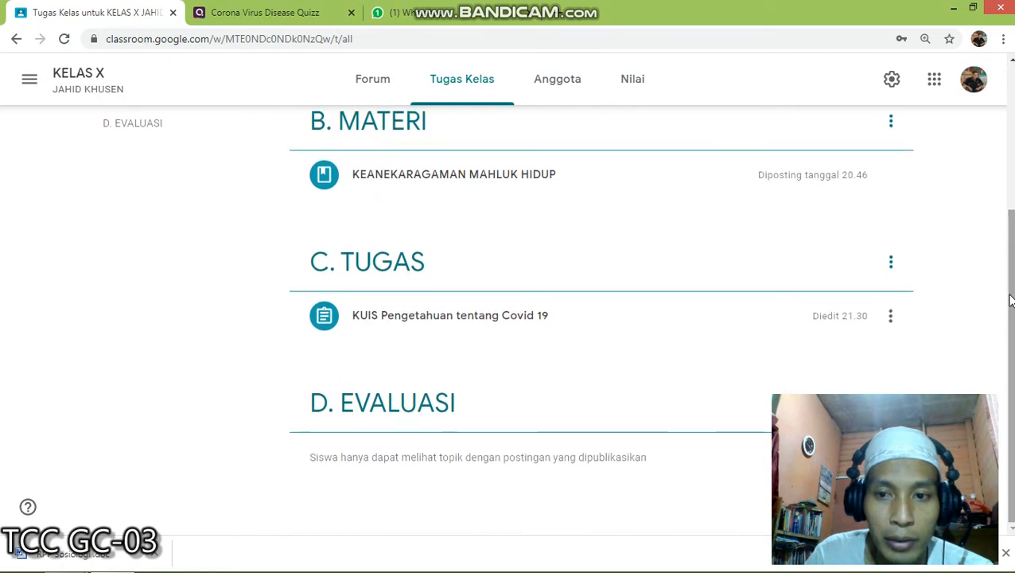
Edit the "KUIS Pengetahuan tentang Covid 19" assignment, change its topic to D. EVALUASI and save it
{"action": "left_click", "coordinate": [889, 316]}
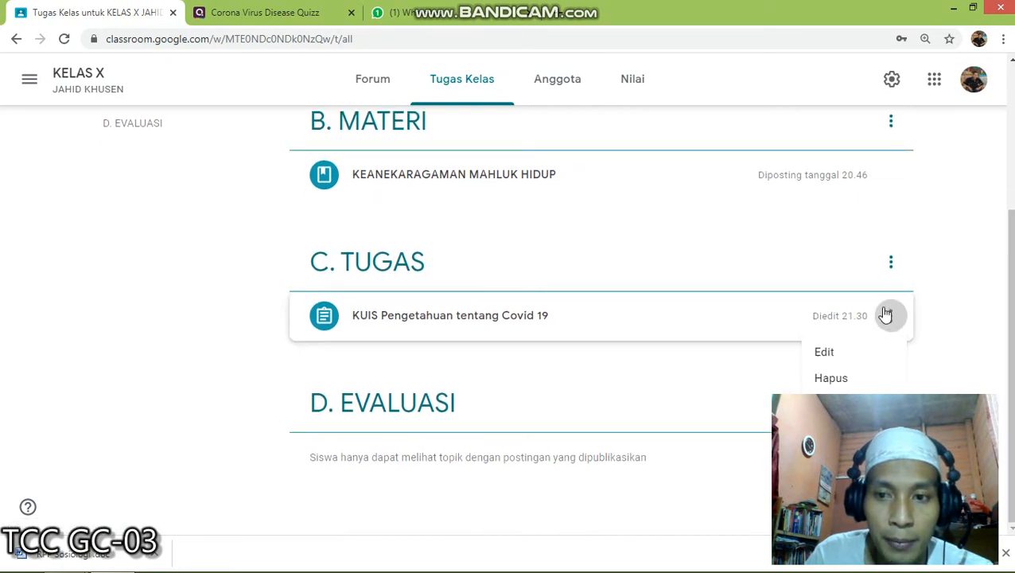
{"action": "left_click", "coordinate": [849, 350]}
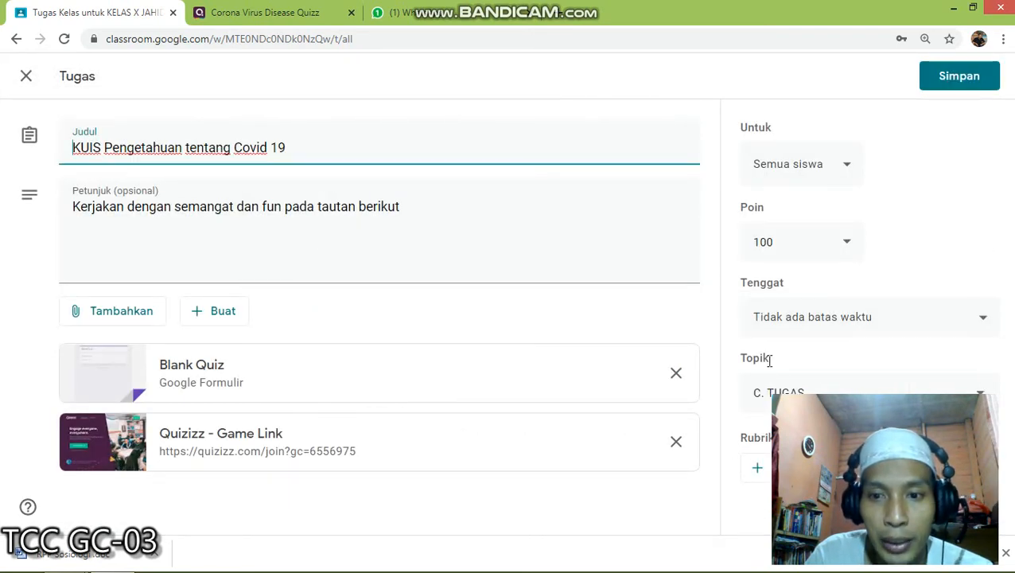
{"action": "left_click", "coordinate": [762, 395]}
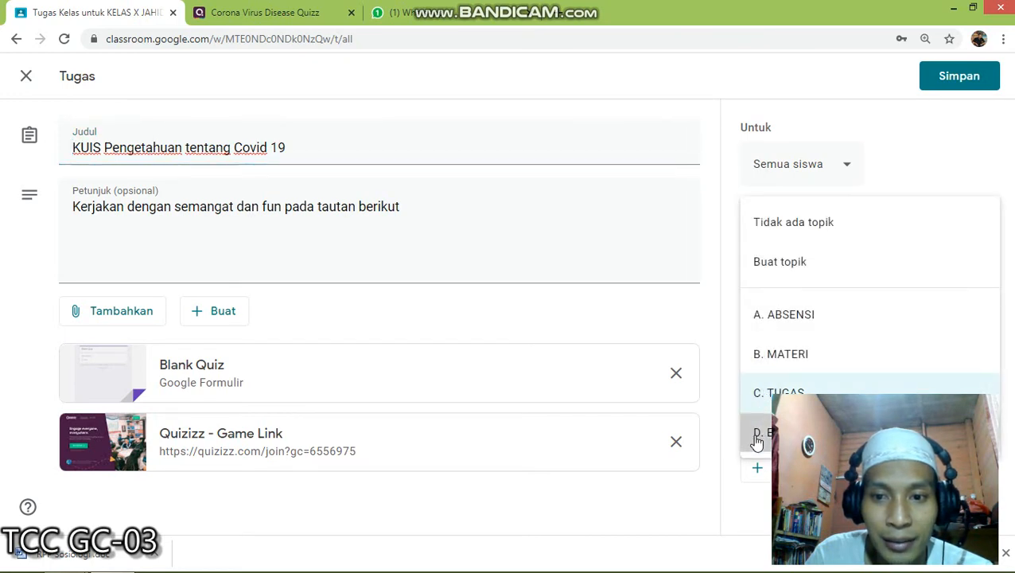
{"action": "left_click", "coordinate": [756, 436]}
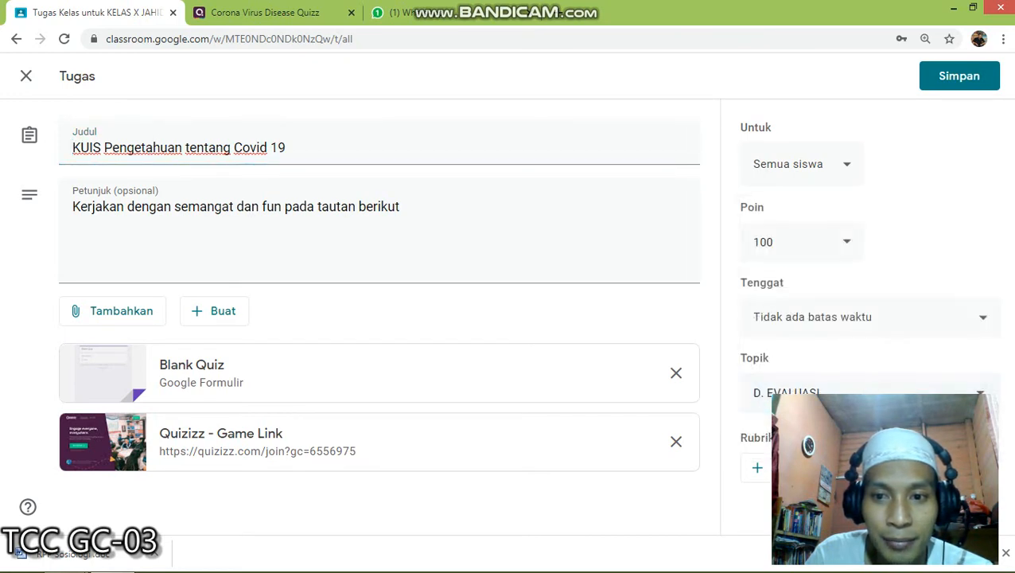
{"action": "left_click", "coordinate": [924, 89]}
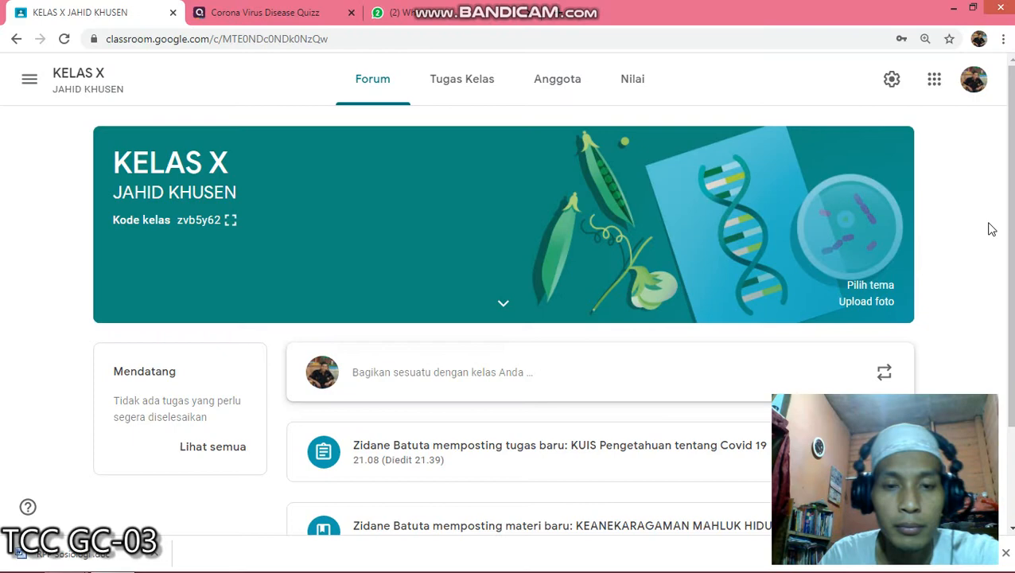
{"action": "key", "text": "ctrl+plus"}
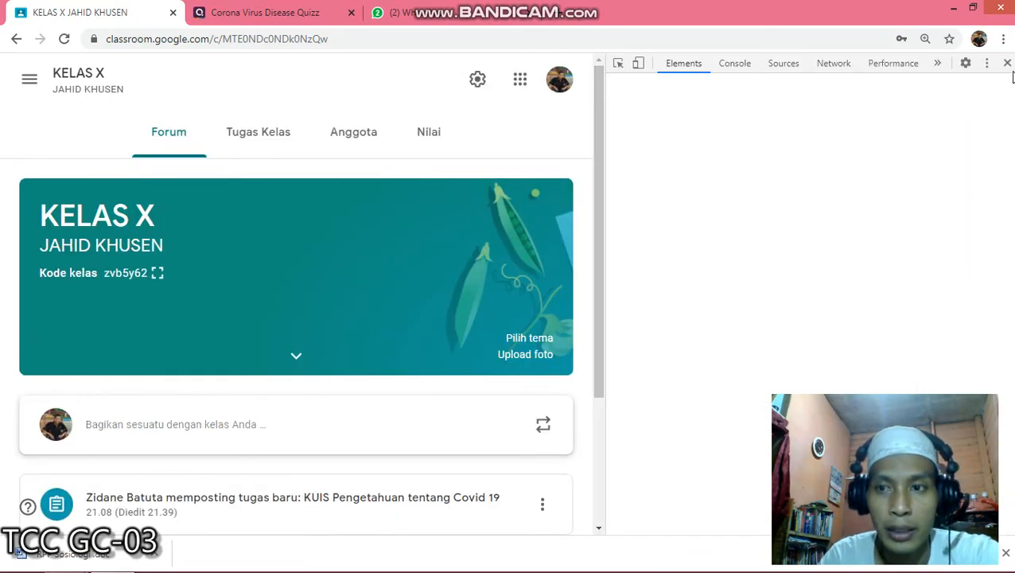
{"action": "left_click", "coordinate": [1007, 63]}
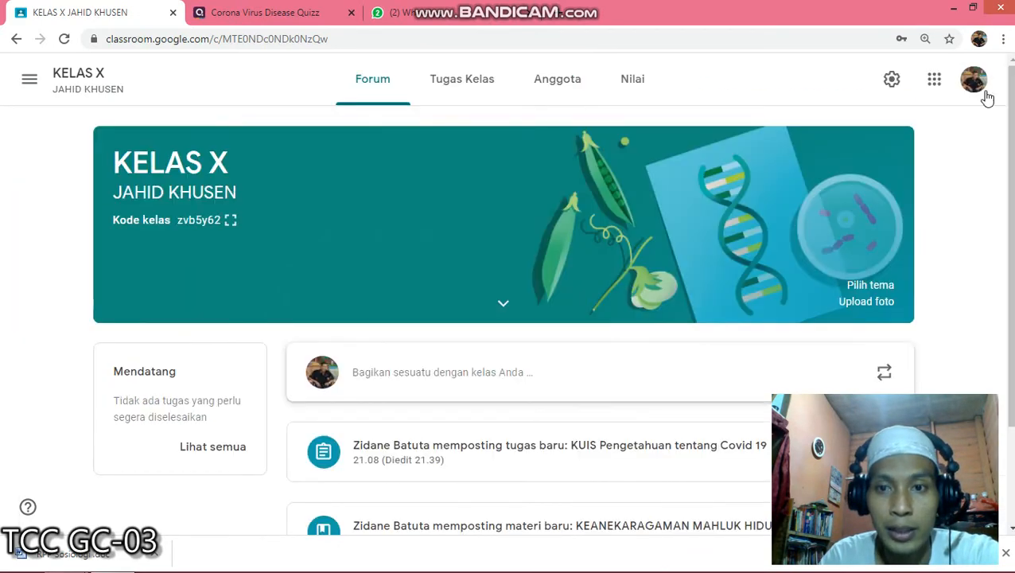
{"action": "scroll", "coordinate": [509, 318], "scroll_direction": "down", "scroll_amount": 2}
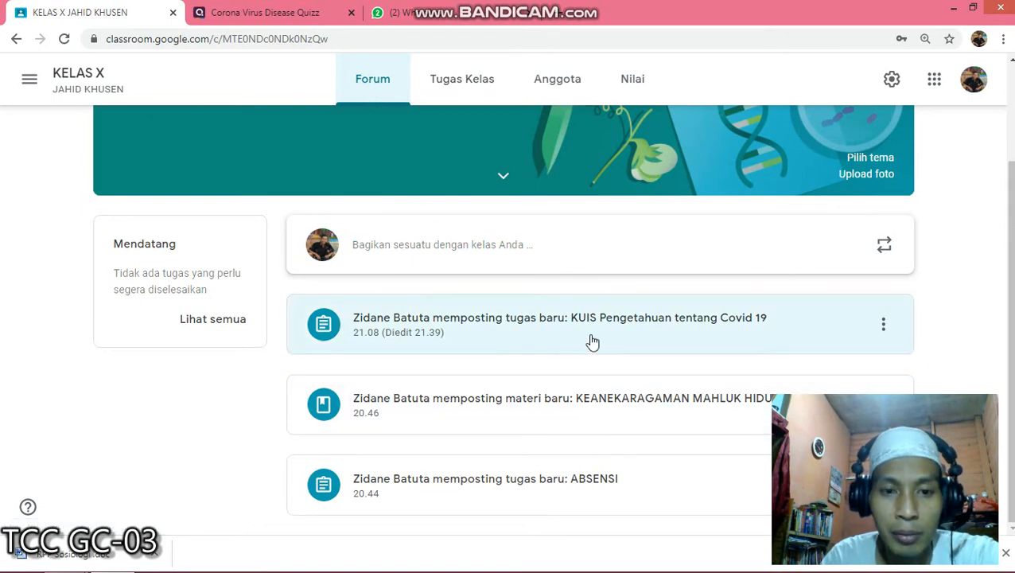
{"action": "left_click", "coordinate": [882, 329]}
{"action": "left_click", "coordinate": [947, 320]}
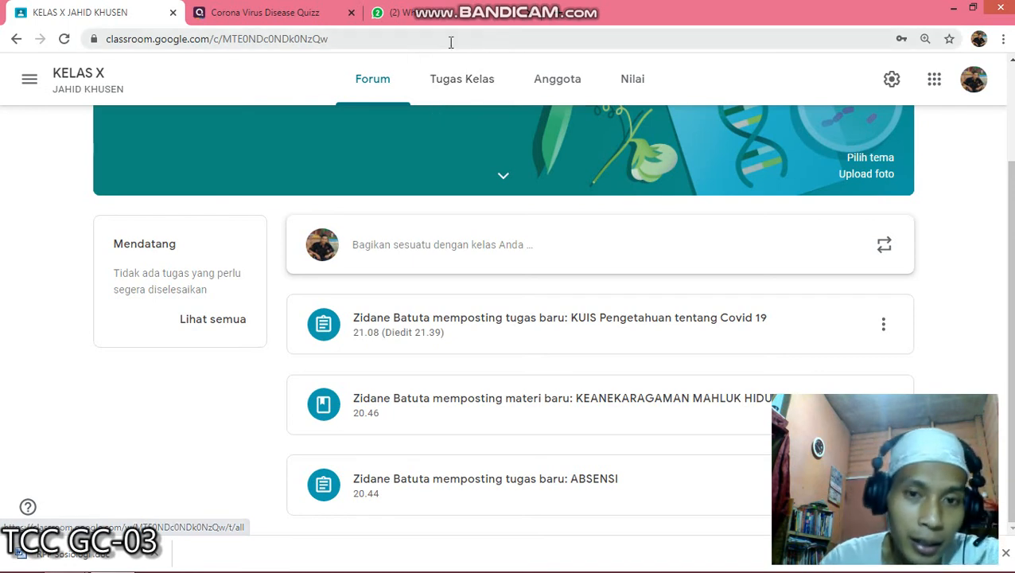
Open the gradebook (Nilai) of the class KELAS TCC GC-03
{"action": "left_click", "coordinate": [30, 79]}
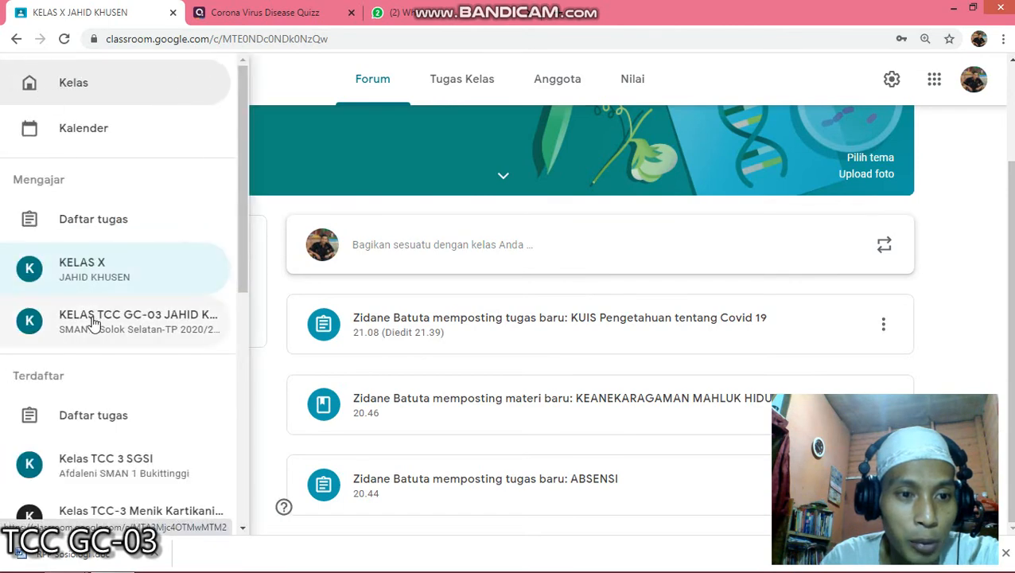
{"action": "left_click", "coordinate": [94, 322]}
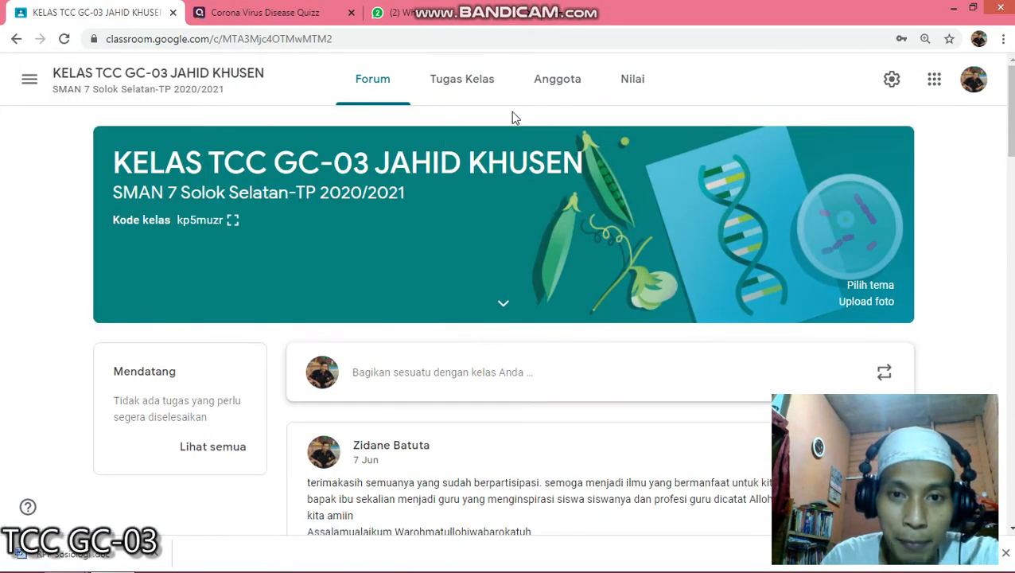
{"action": "left_click", "coordinate": [634, 80]}
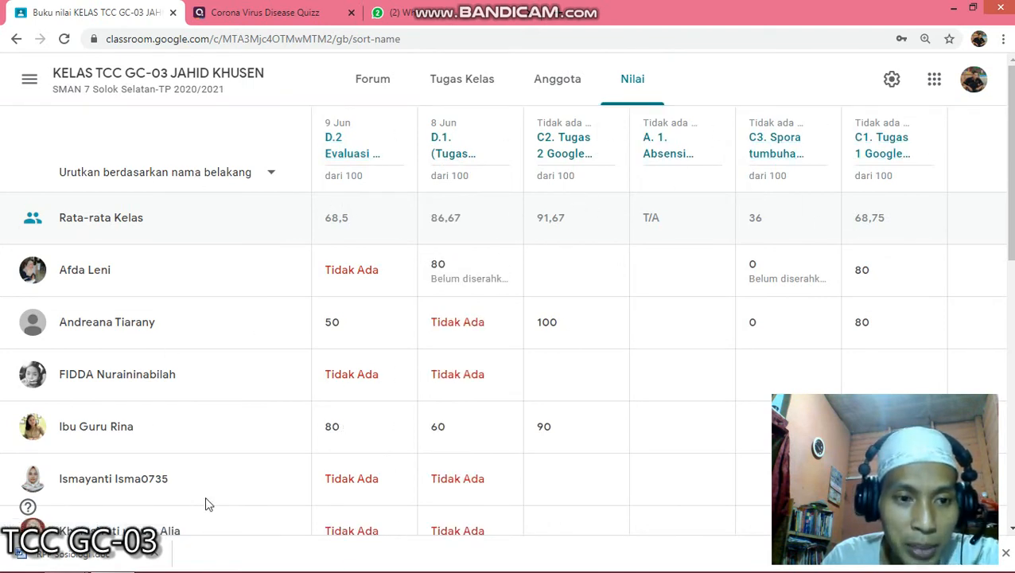
Look through the students' grades and open one student's submission for the D.2 Evaluasi assignment
{"action": "scroll", "coordinate": [1006, 423], "scroll_direction": "down", "scroll_amount": 6}
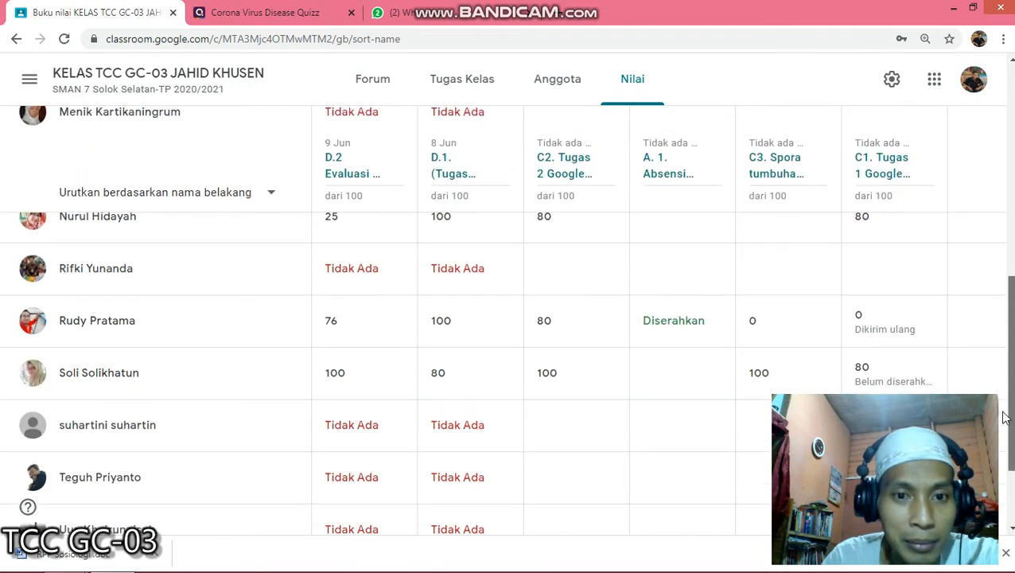
{"action": "scroll", "coordinate": [1006, 423], "scroll_direction": "up", "scroll_amount": 2}
{"action": "scroll", "coordinate": [509, 358], "scroll_direction": "down", "scroll_amount": 3}
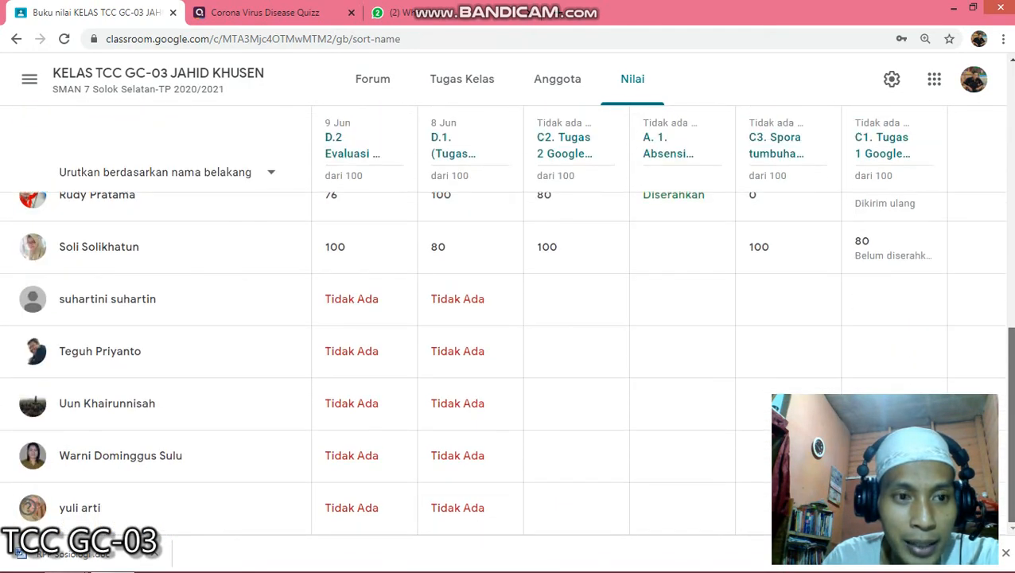
{"action": "scroll", "coordinate": [650, 374], "scroll_direction": "up", "scroll_amount": 1}
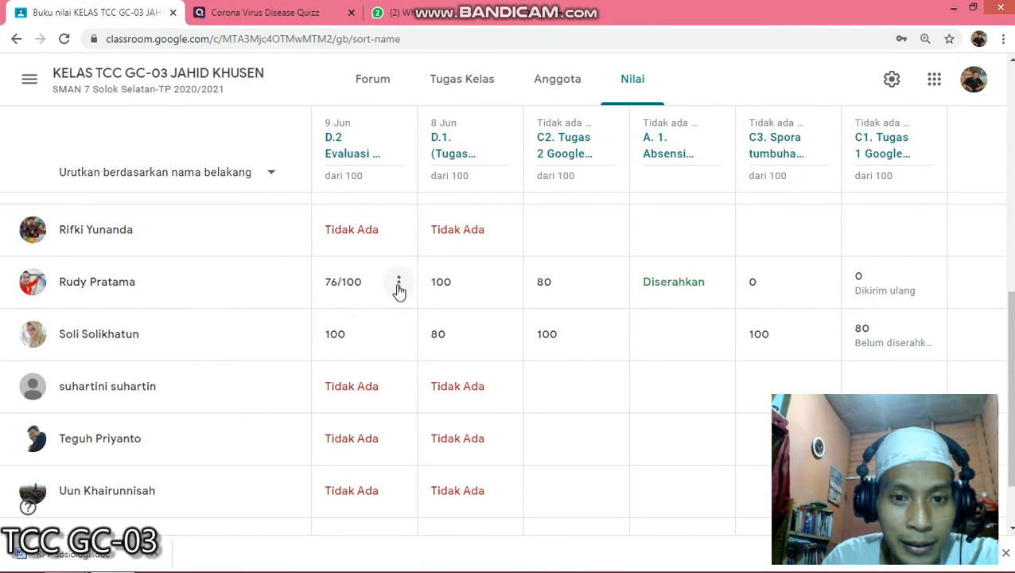
{"action": "left_click", "coordinate": [399, 284]}
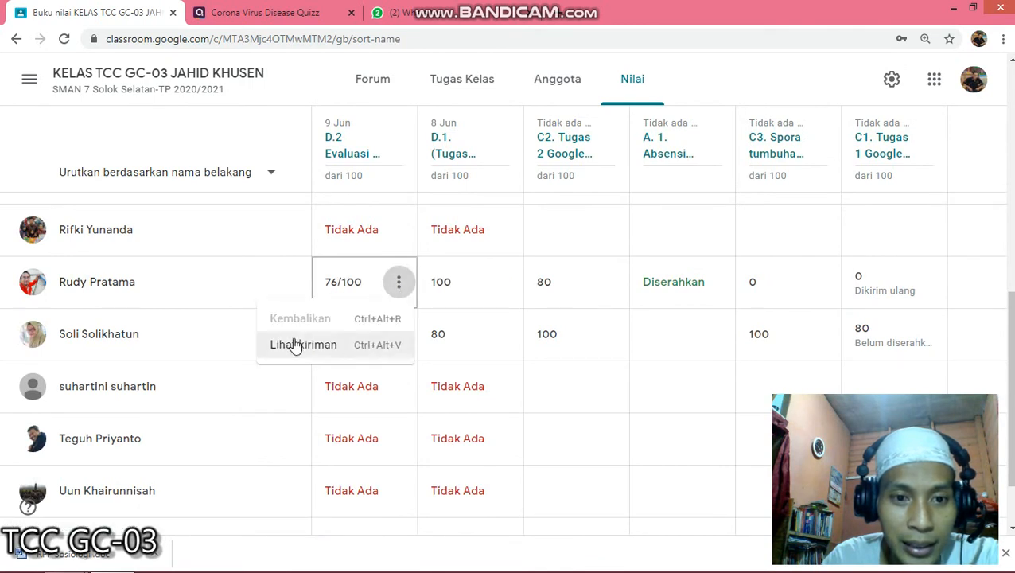
{"action": "left_click", "coordinate": [296, 344]}
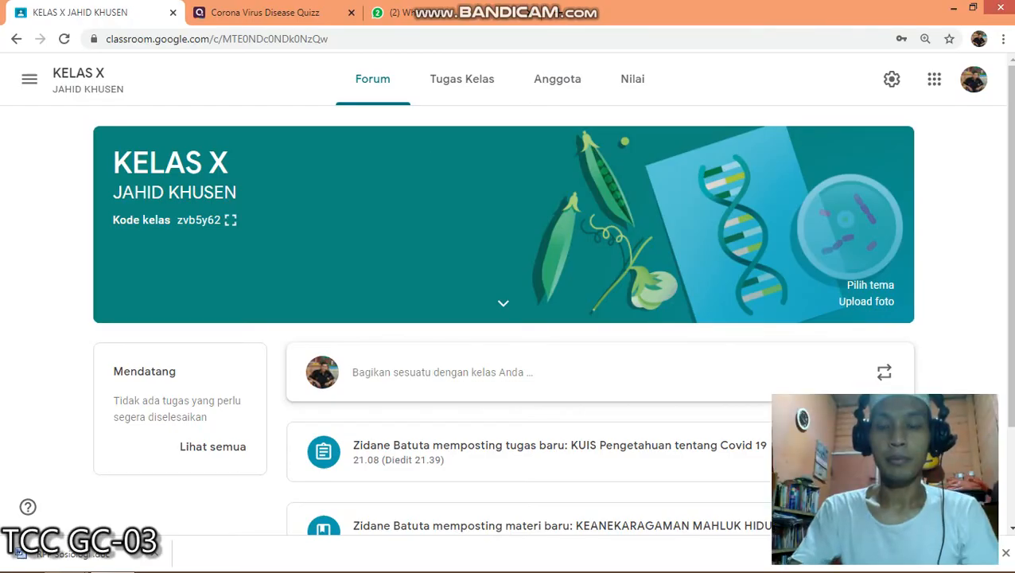
{"action": "key", "text": "F12"}
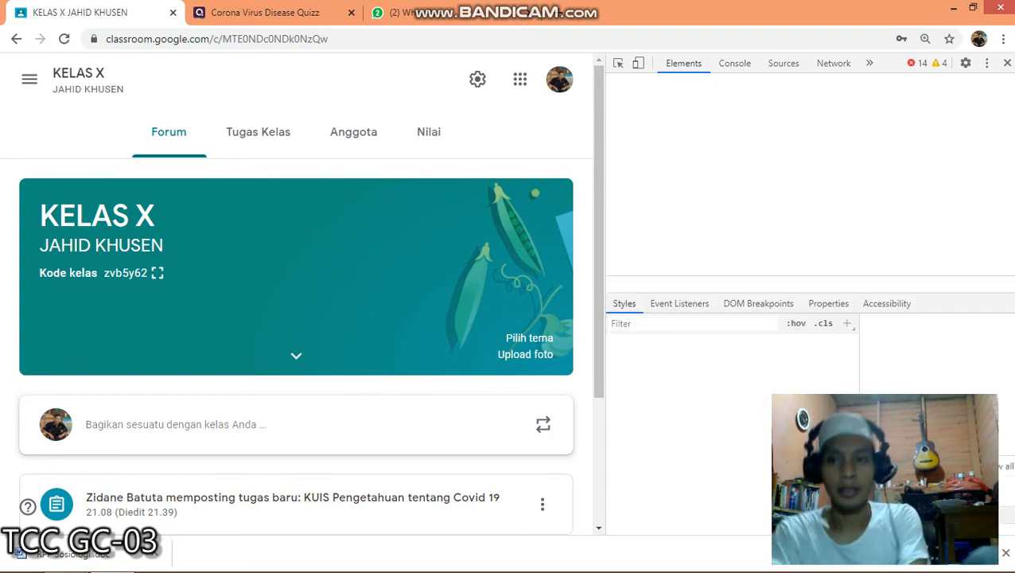
{"action": "left_click", "coordinate": [1007, 63]}
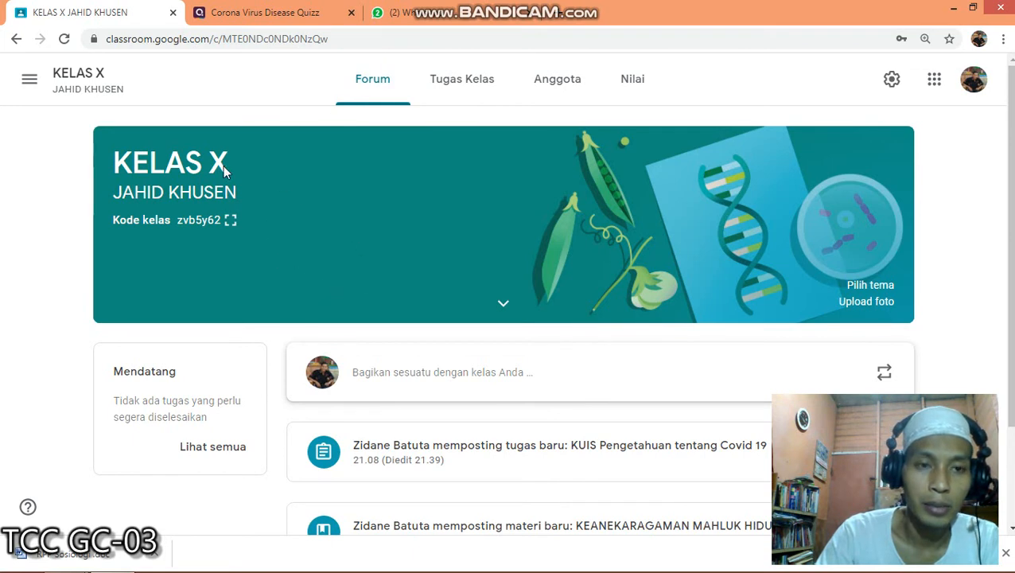
Go to the classwork of KELAS TCC GC-03 and open the turned-in student work for C1. Tugas 1 Google Form
{"action": "left_click", "coordinate": [31, 84]}
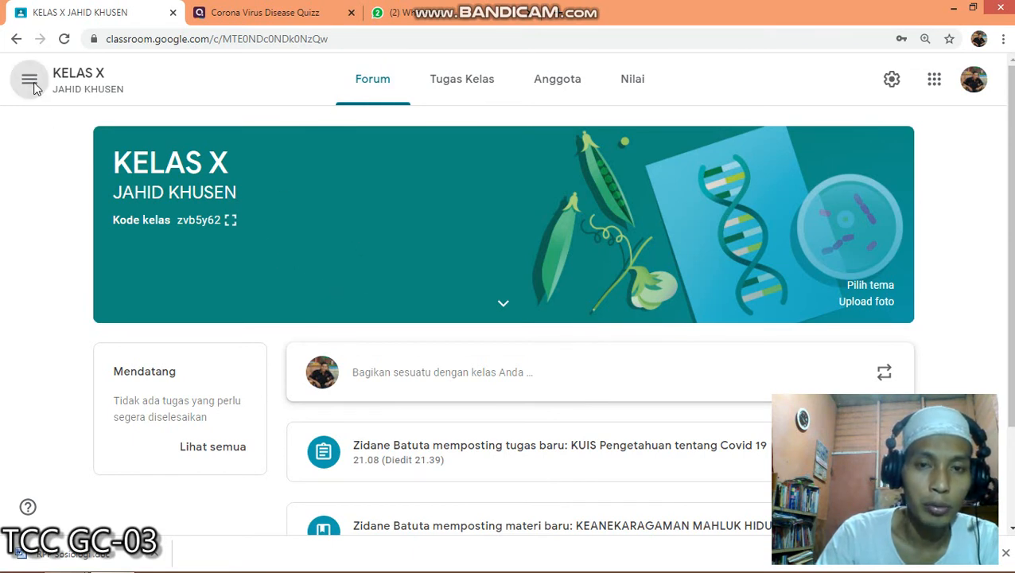
{"action": "left_click", "coordinate": [96, 326]}
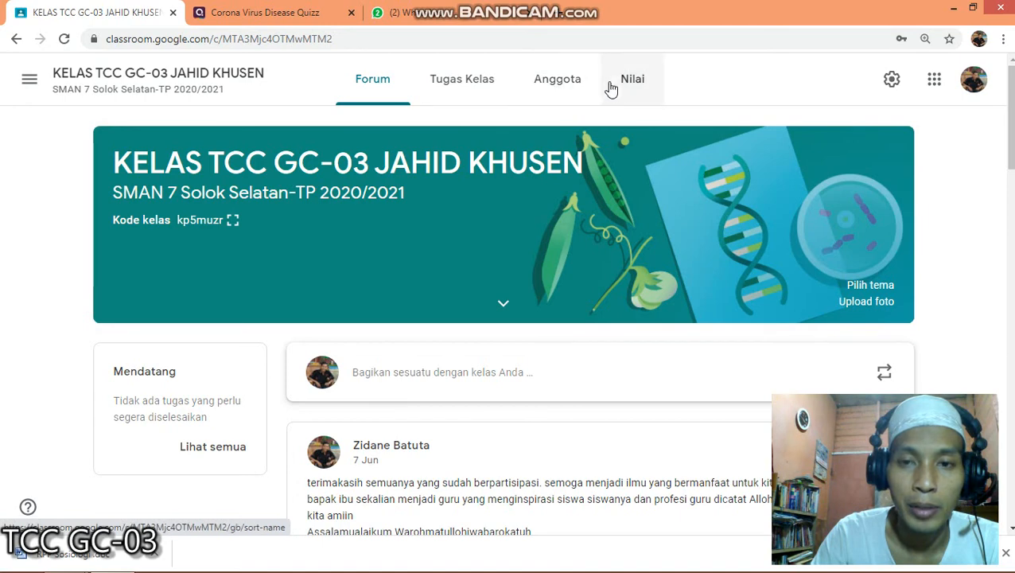
{"action": "left_click", "coordinate": [457, 82]}
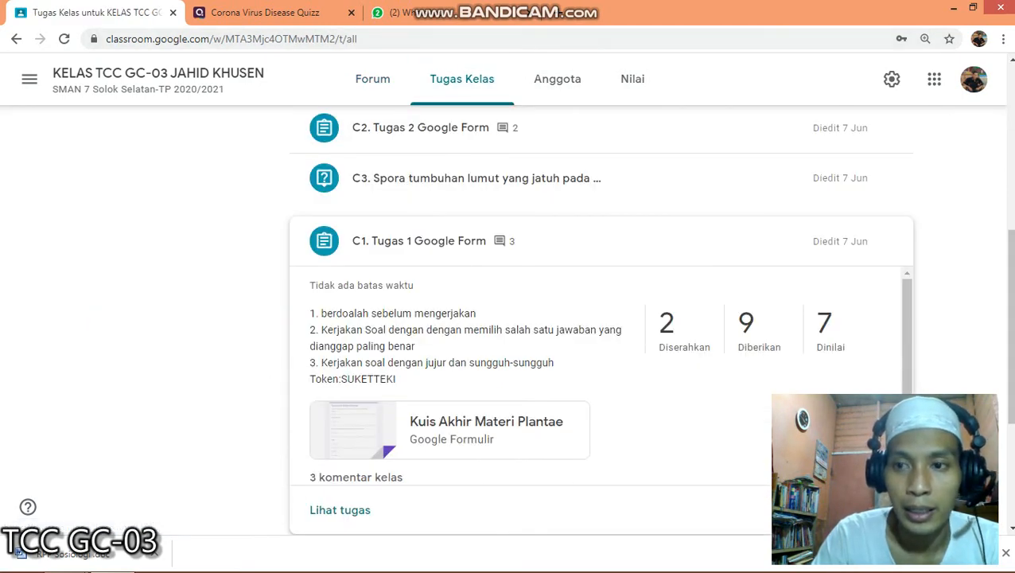
{"action": "left_click", "coordinate": [425, 252]}
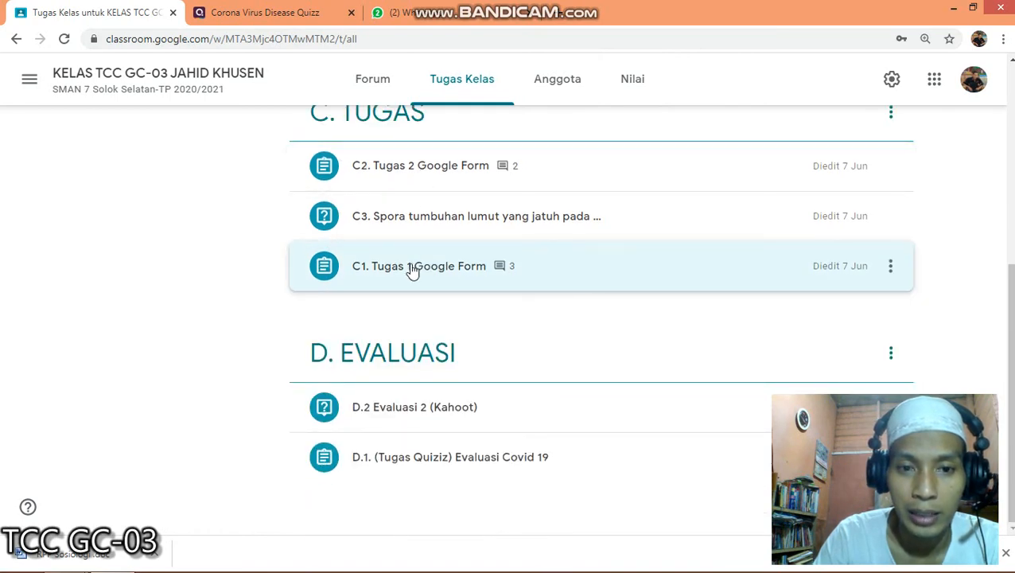
{"action": "left_click", "coordinate": [412, 269]}
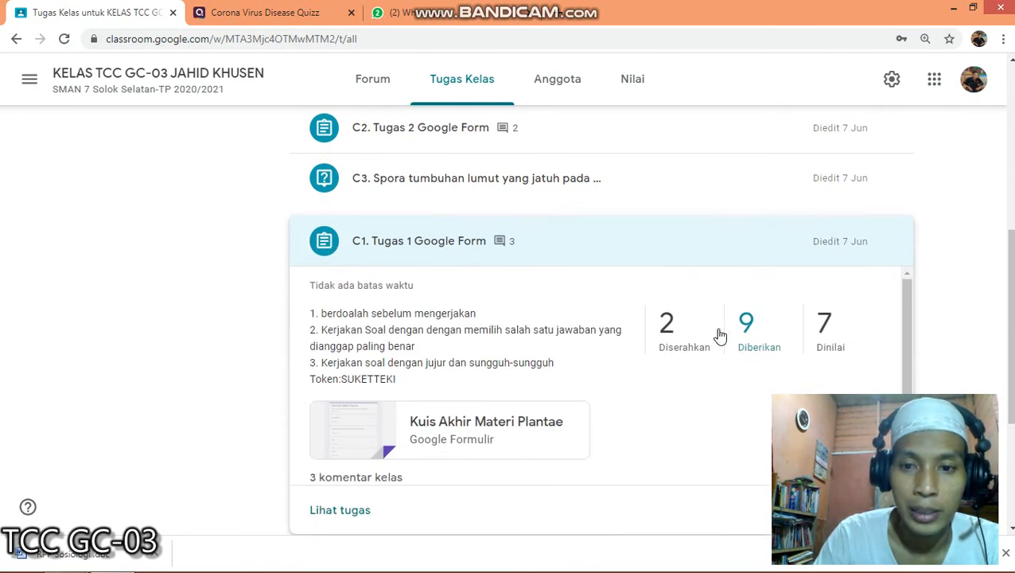
{"action": "scroll", "coordinate": [875, 303], "scroll_direction": "down", "scroll_amount": 2}
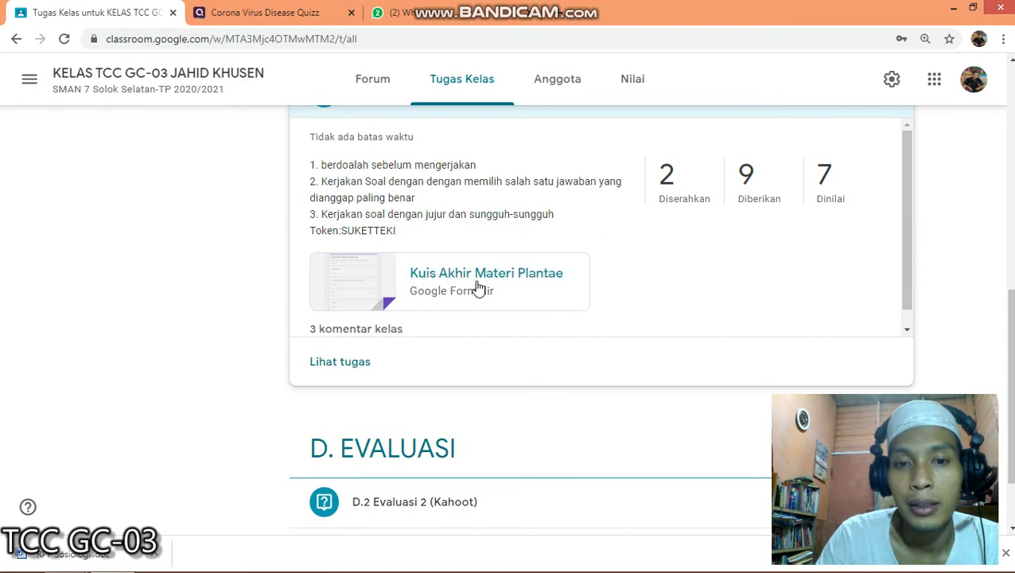
{"action": "left_click", "coordinate": [672, 185]}
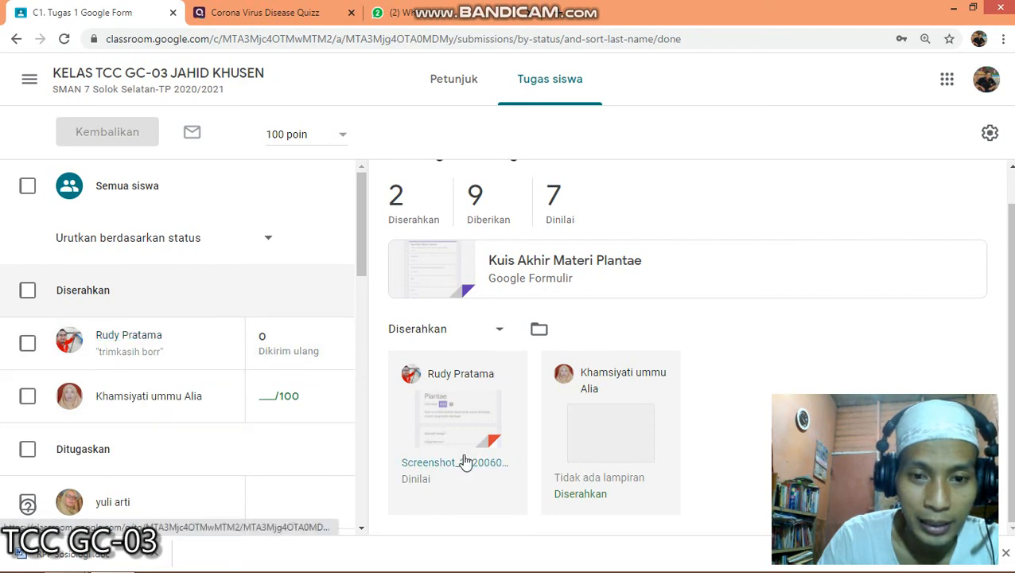
View the first student's submitted screenshot, step to the neighbouring student's submission and back, and read the private comments
{"action": "left_click", "coordinate": [432, 412]}
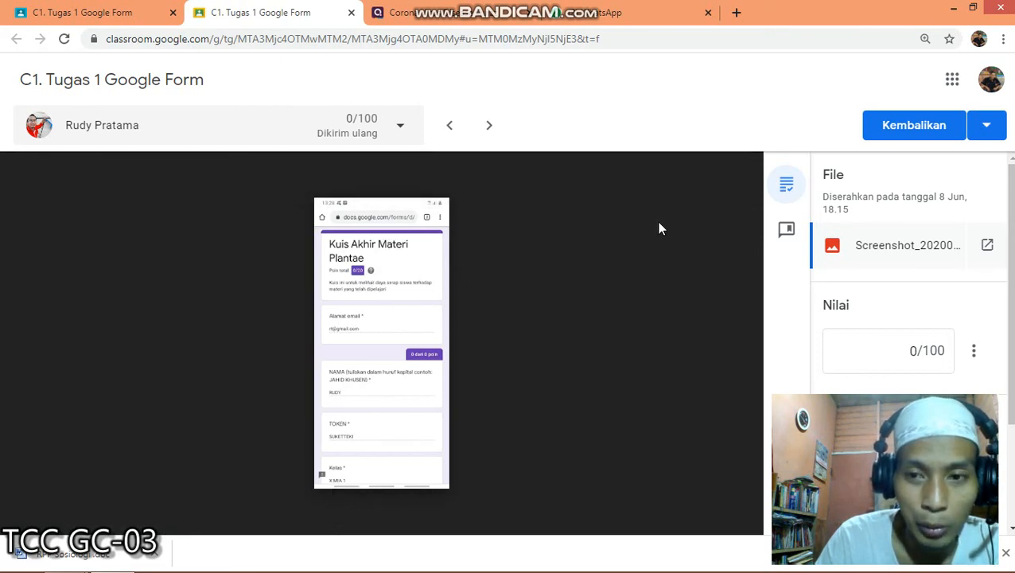
{"action": "left_click", "coordinate": [450, 127]}
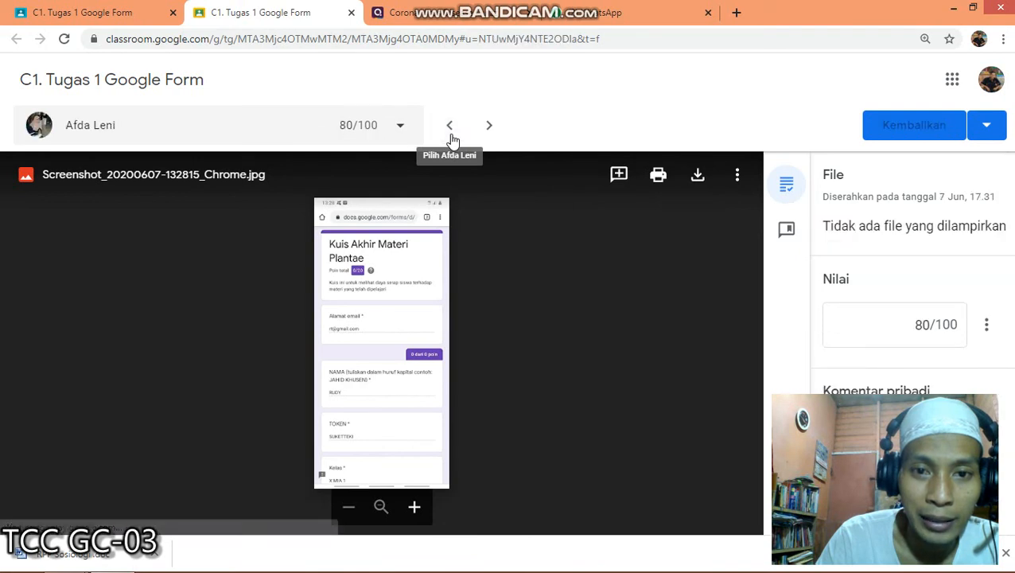
{"action": "left_click", "coordinate": [492, 136]}
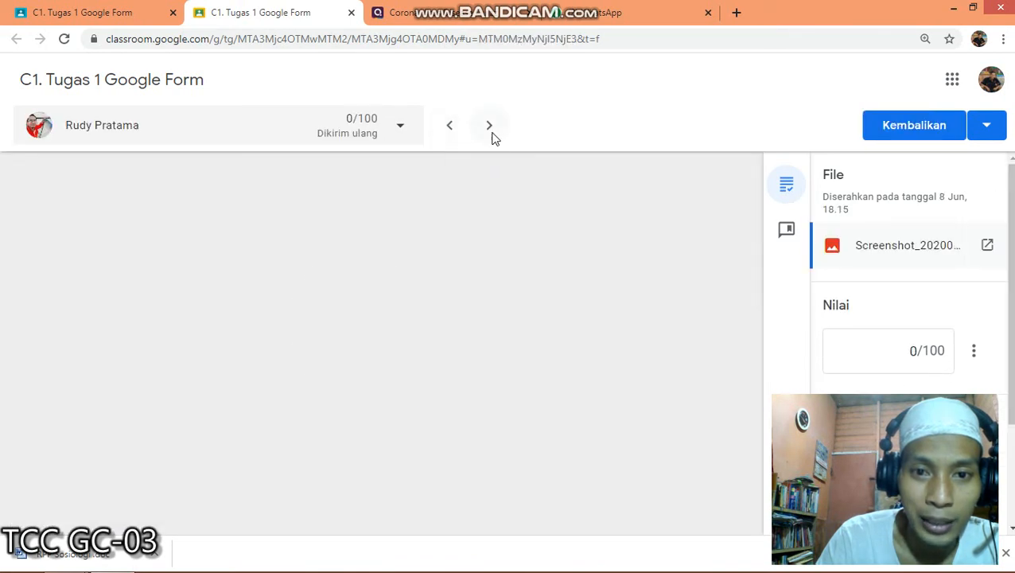
{"action": "left_click", "coordinate": [488, 133]}
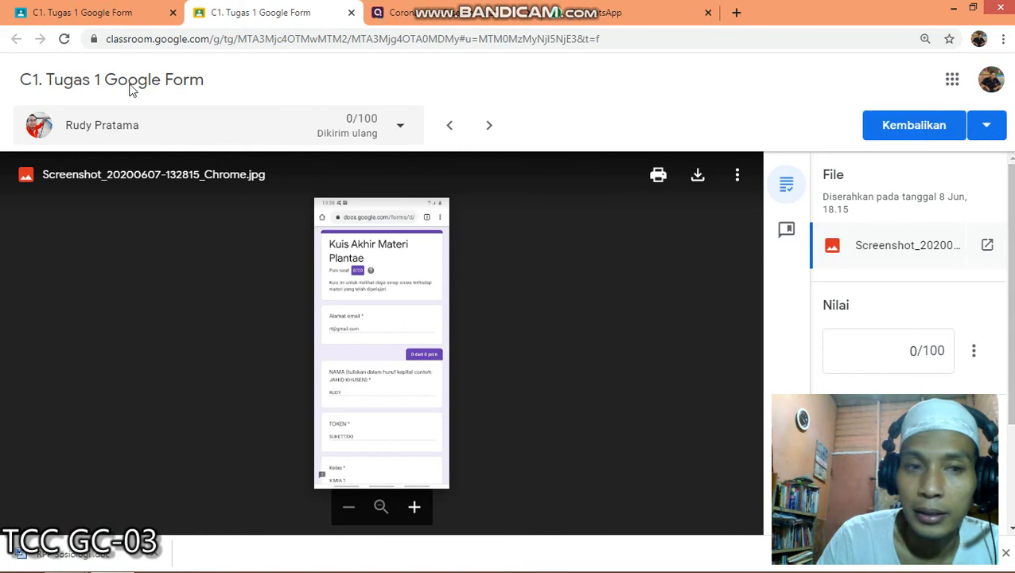
{"action": "scroll", "coordinate": [1009, 342], "scroll_direction": "down", "scroll_amount": 2}
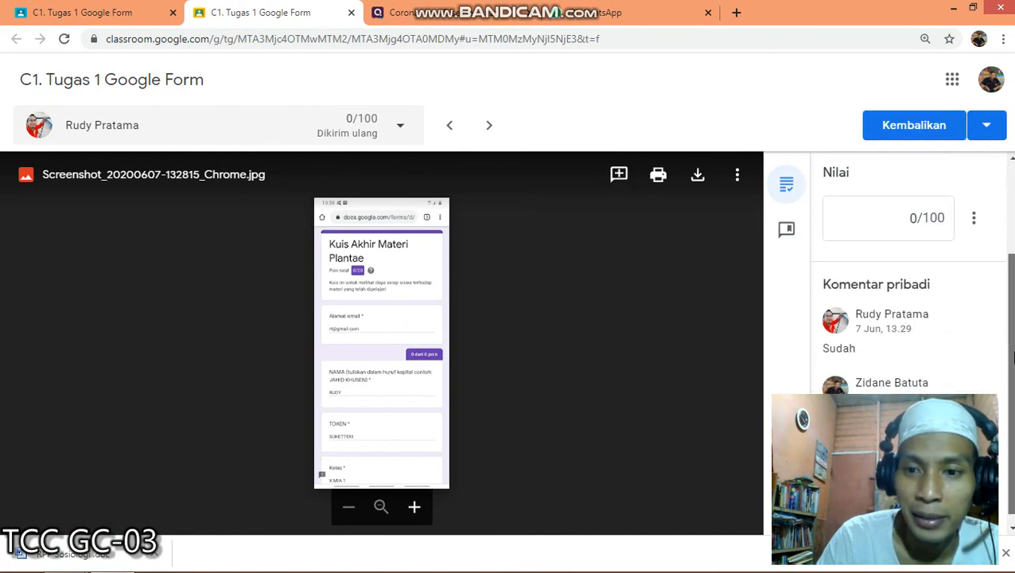
{"action": "scroll", "coordinate": [1009, 358], "scroll_direction": "down", "scroll_amount": 1}
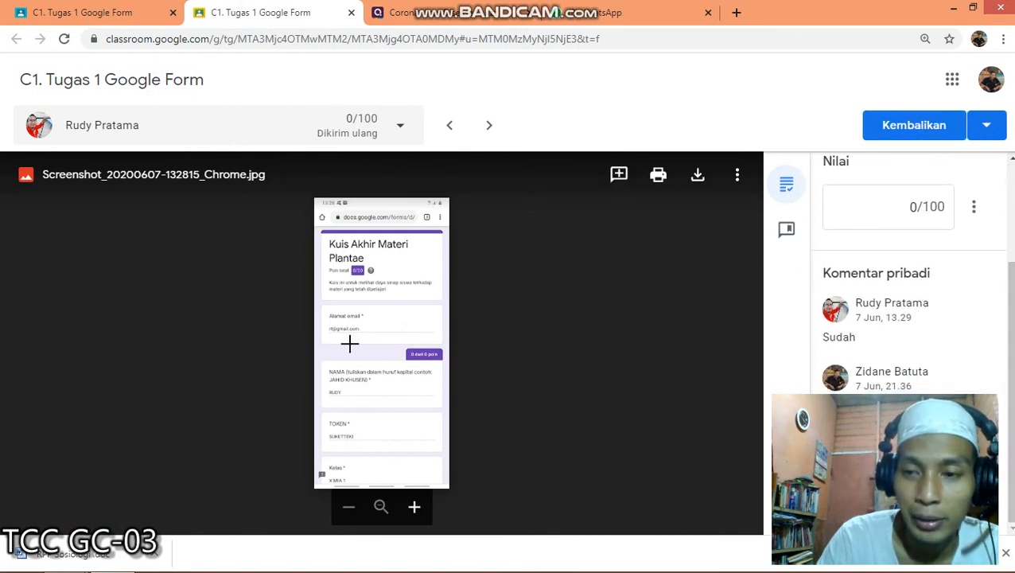
Clear the student's grade in the submission viewer and close the viewer
{"action": "left_click", "coordinate": [908, 206]}
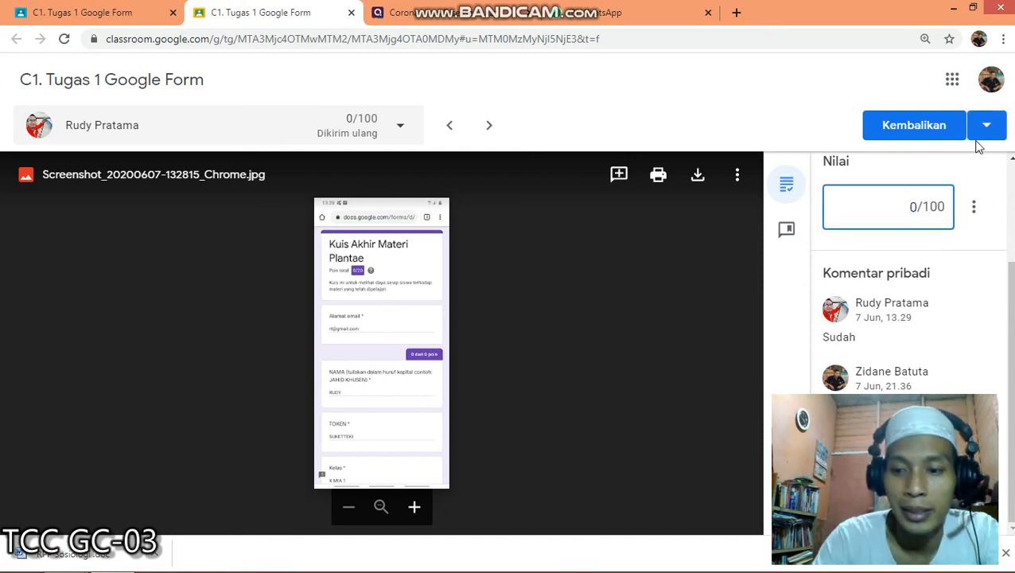
{"action": "key", "text": "Delete"}
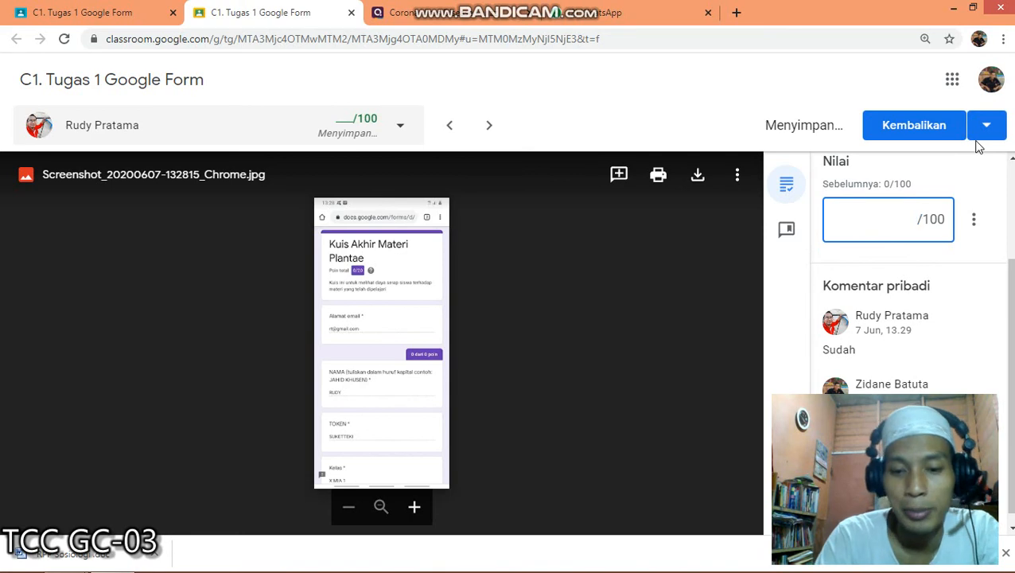
{"action": "type", "text": "78"}
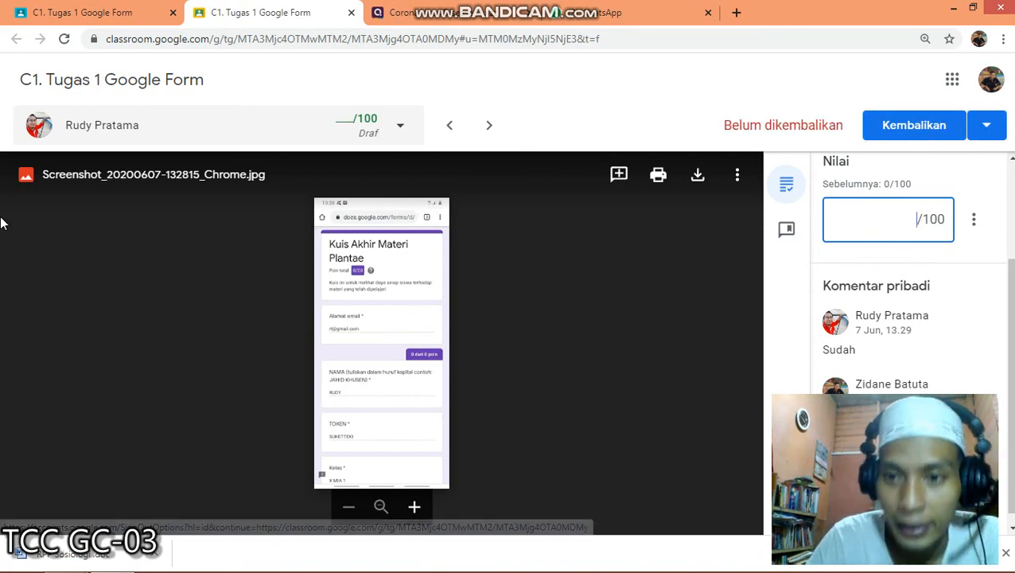
{"action": "left_click", "coordinate": [555, 310]}
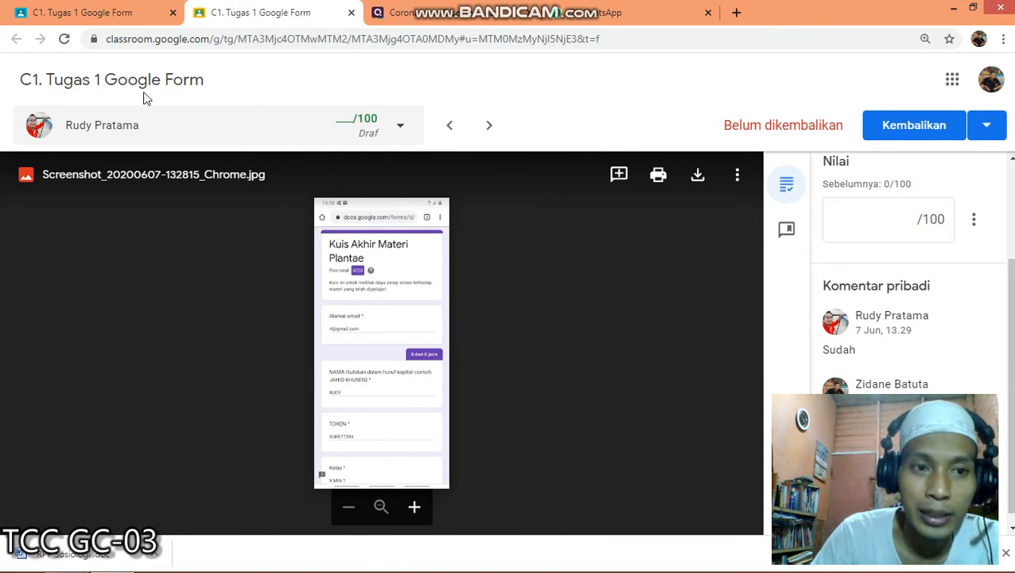
{"action": "left_click", "coordinate": [351, 13]}
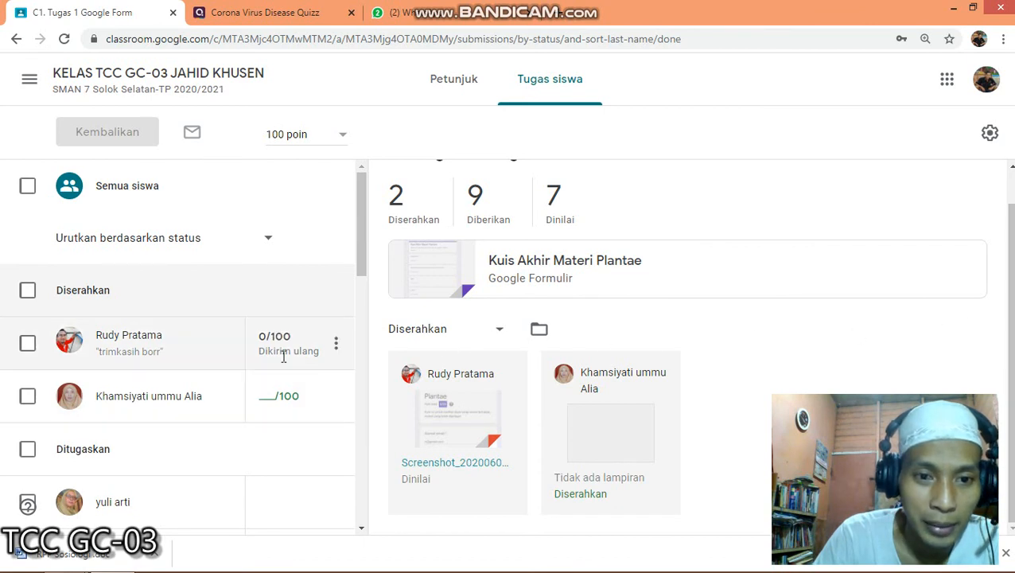
Set the first turned-in student's grade to 78 out of 100 and return the work to that student without a private comment
{"action": "left_click", "coordinate": [283, 350]}
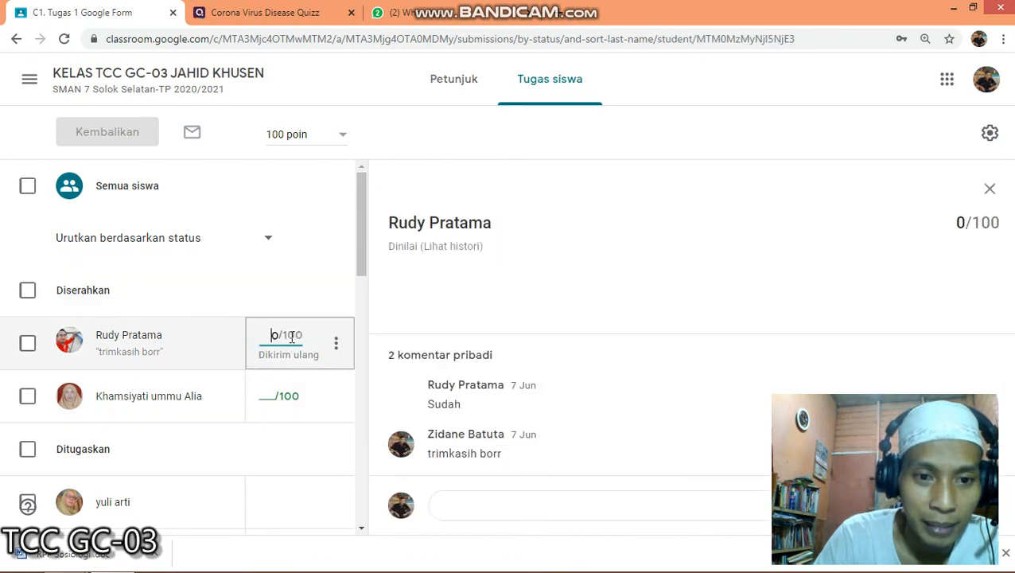
{"action": "type", "text": "78"}
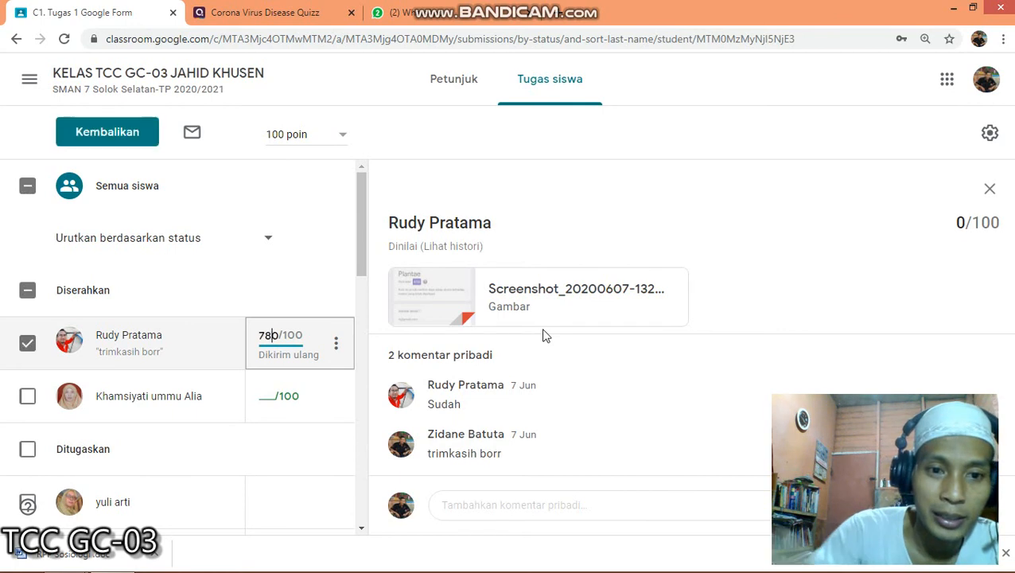
{"action": "key", "text": "Delete"}
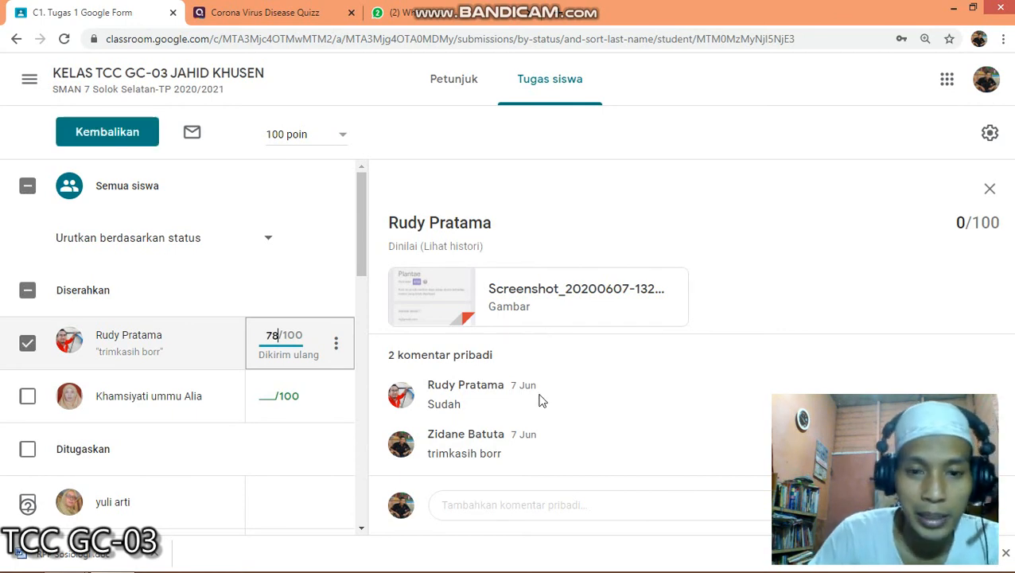
{"action": "key", "text": "Return"}
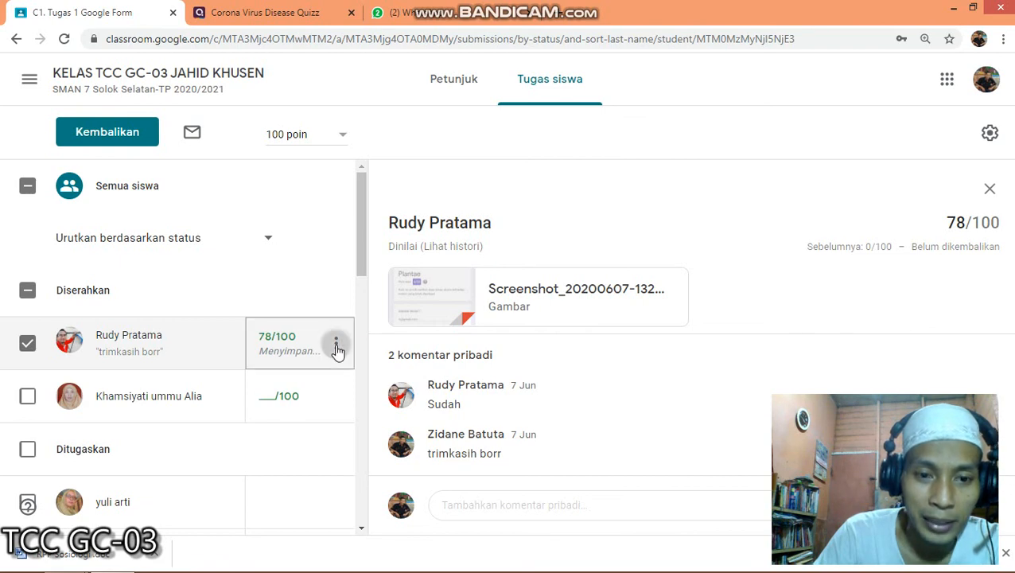
{"action": "left_click", "coordinate": [336, 347]}
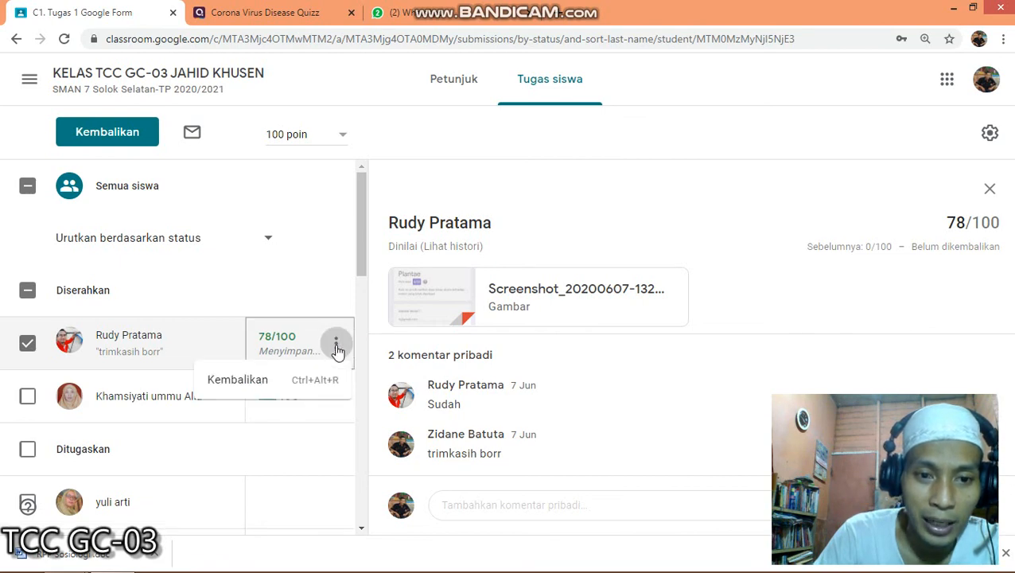
{"action": "left_click", "coordinate": [238, 380]}
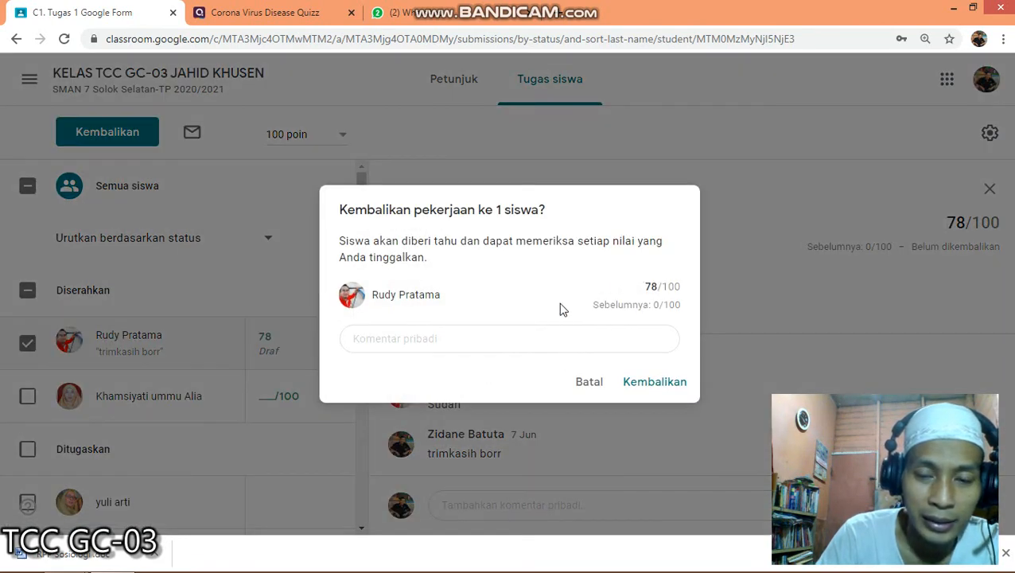
{"action": "left_click", "coordinate": [659, 381]}
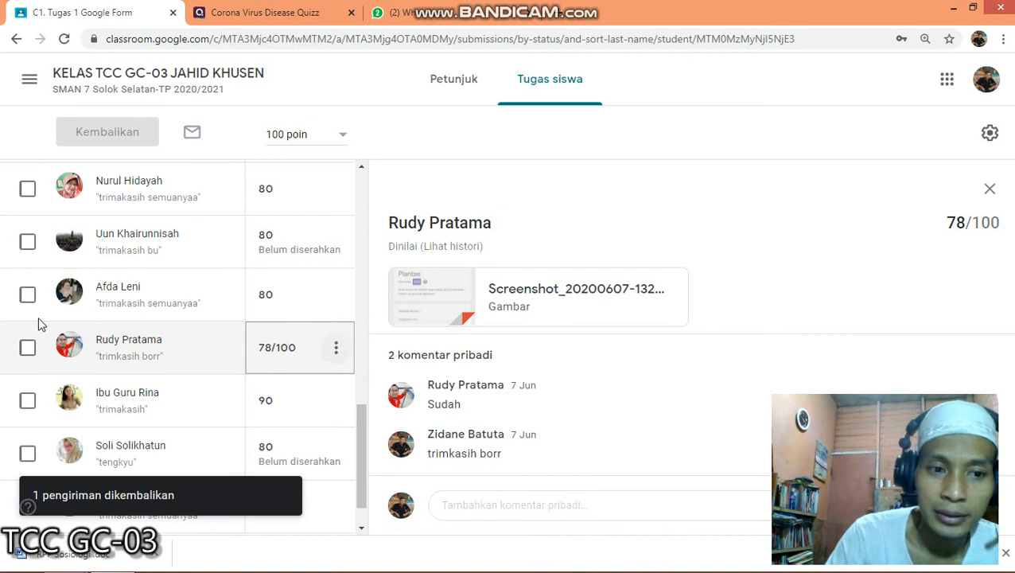
Tick the student whose work was just returned and copy all class grades to a Google spreadsheet
{"action": "left_click", "coordinate": [28, 348]}
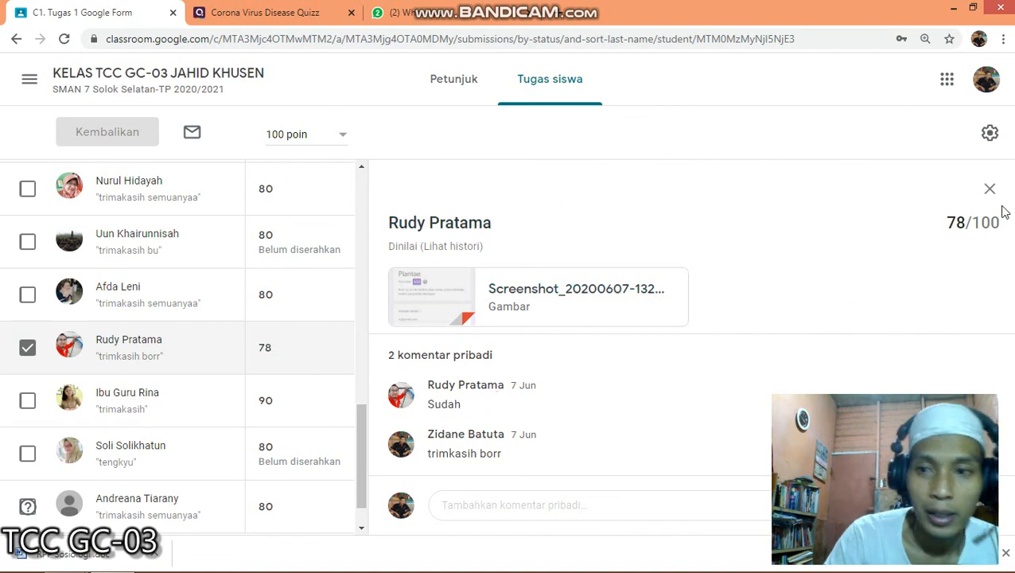
{"action": "left_click", "coordinate": [991, 135]}
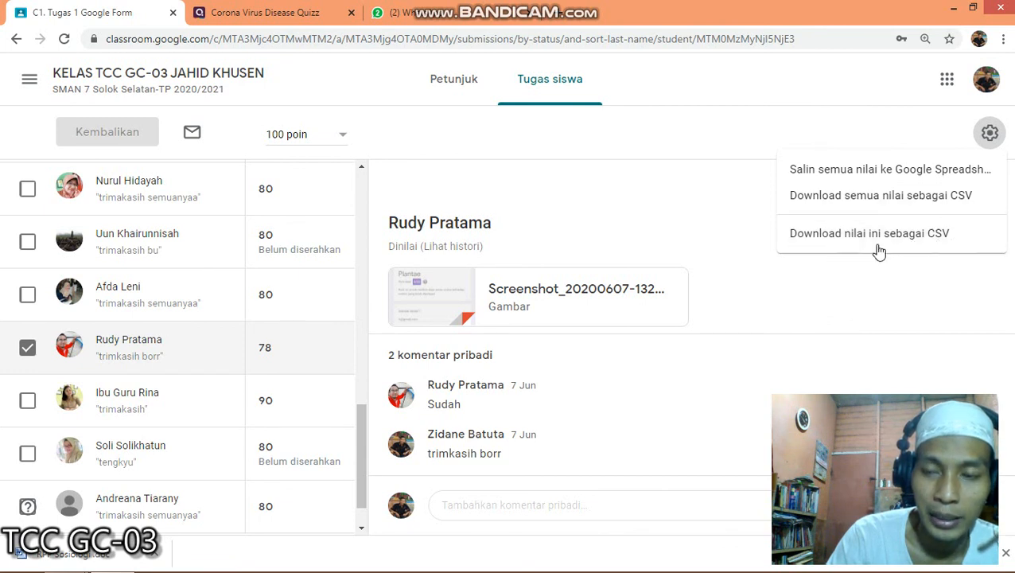
{"action": "left_click", "coordinate": [895, 182]}
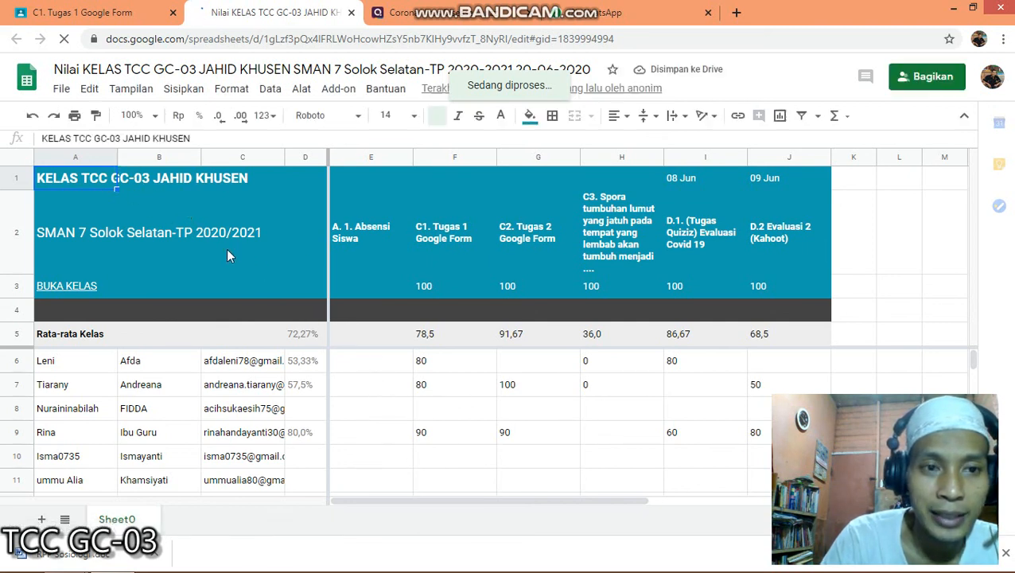
View the file formats available for downloading the grades spreadsheet, and leave the list without downloading
{"action": "left_click", "coordinate": [62, 92]}
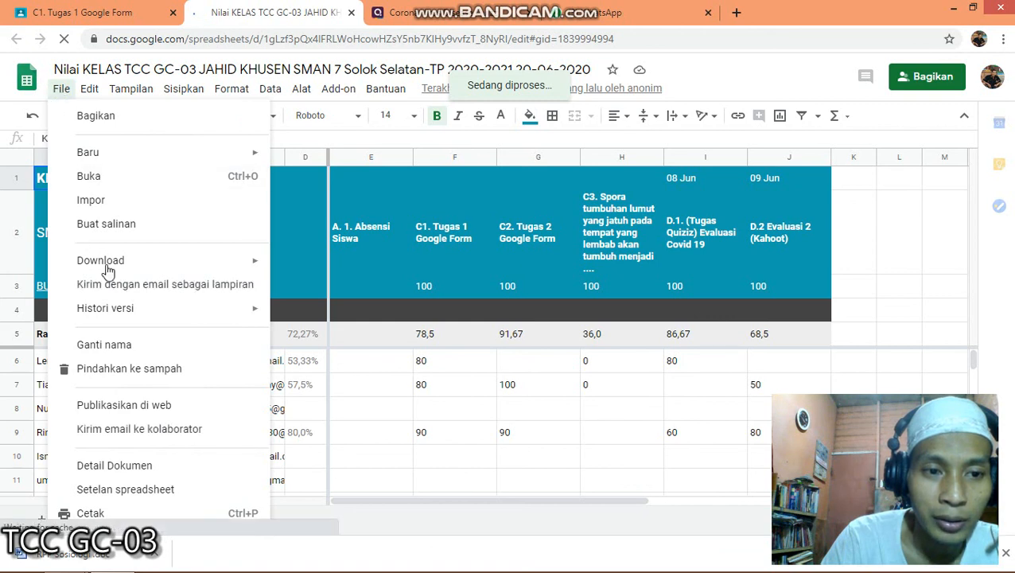
{"action": "left_click", "coordinate": [256, 266]}
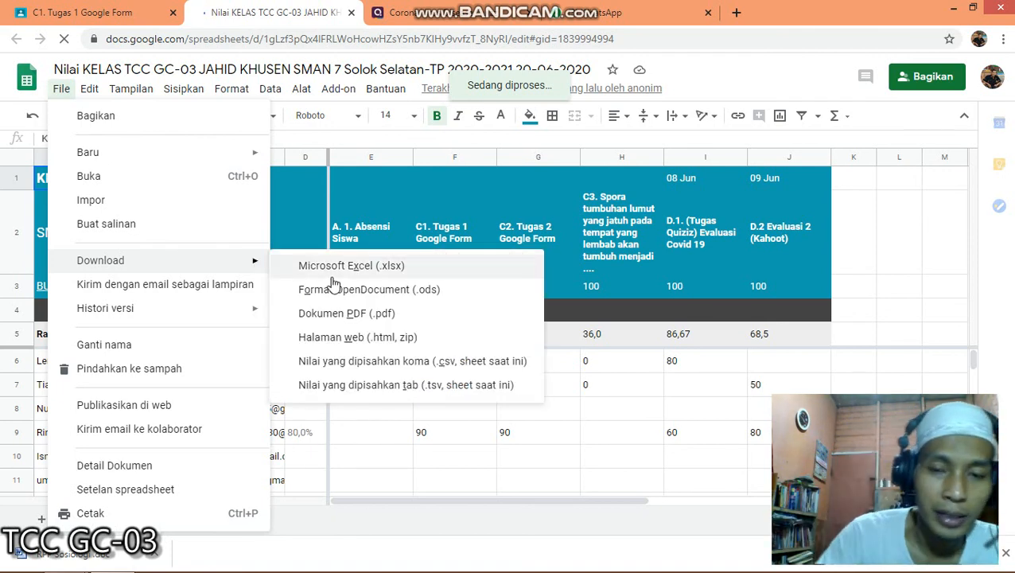
{"action": "left_click", "coordinate": [403, 226]}
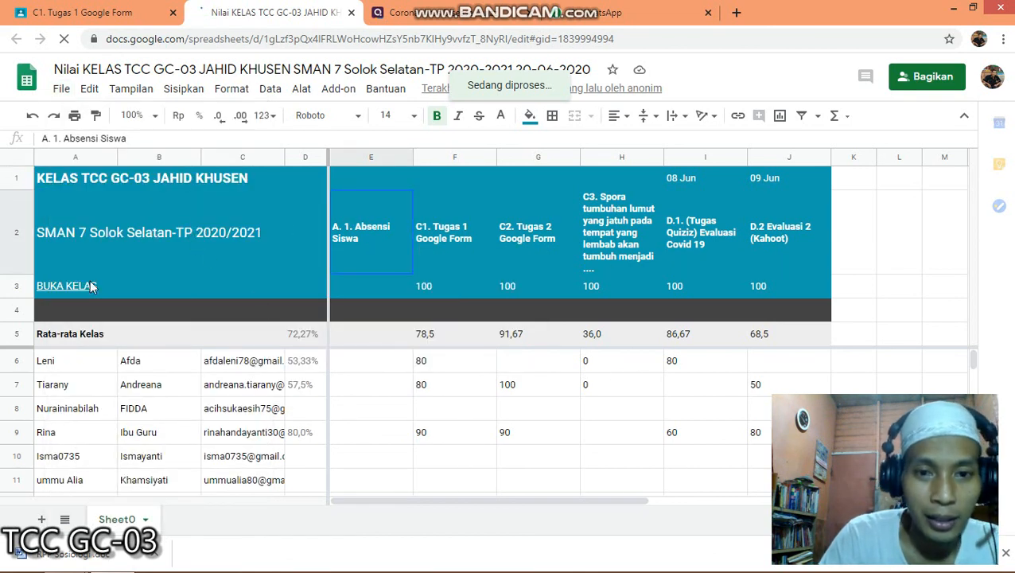